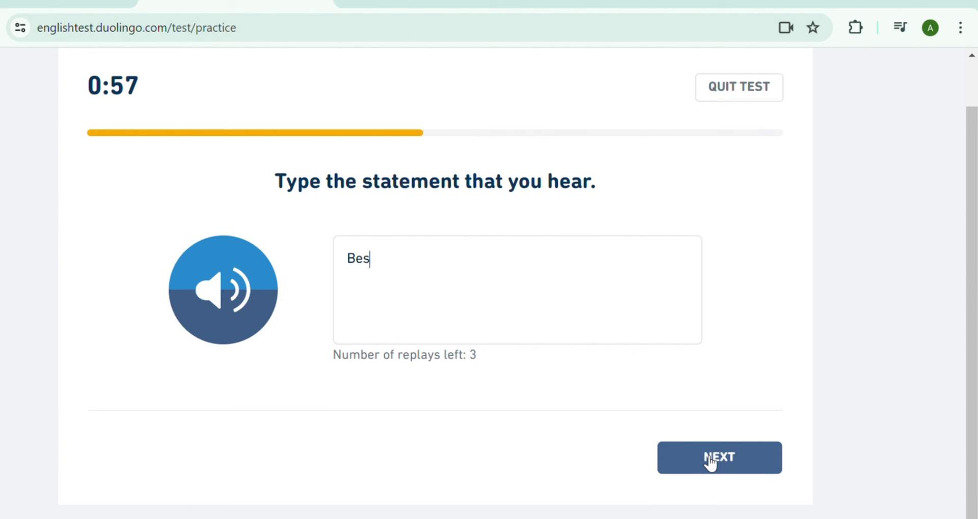
Complete the dictation answer so it reads "Besides lending books, libraries are for various other services."
text(en)
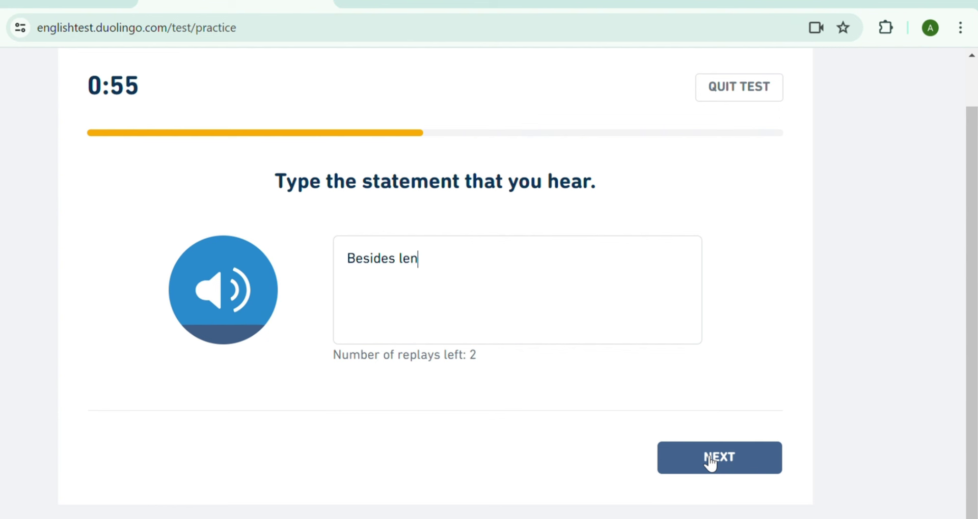
text(ding bo)
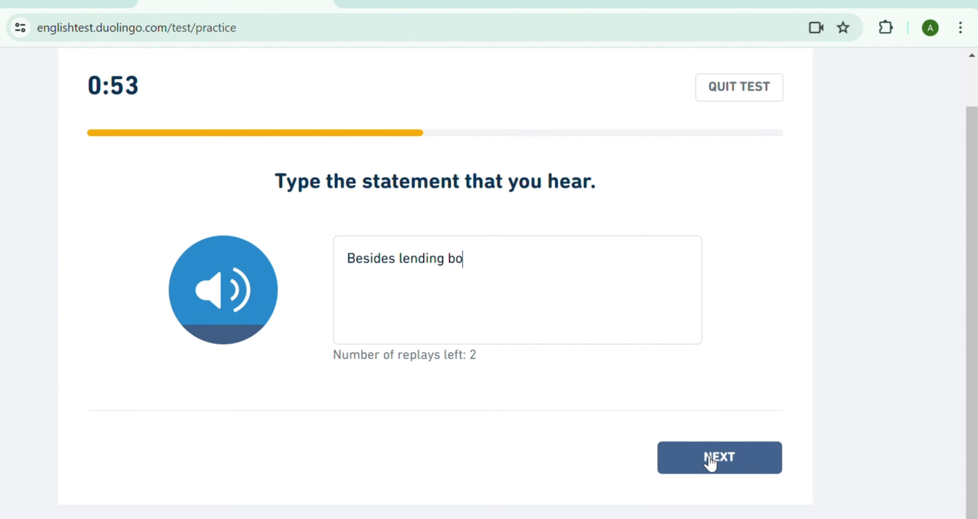
text(oks, librari)
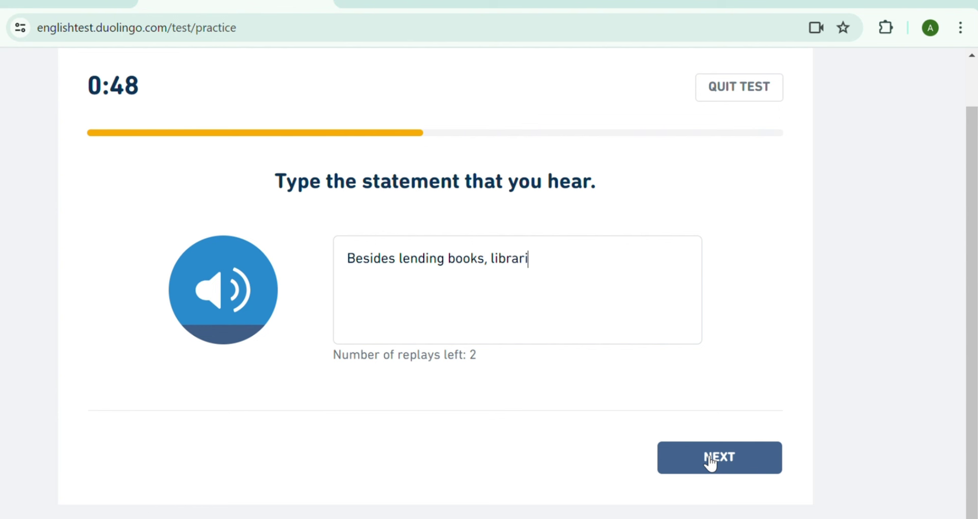
text(es are for va)
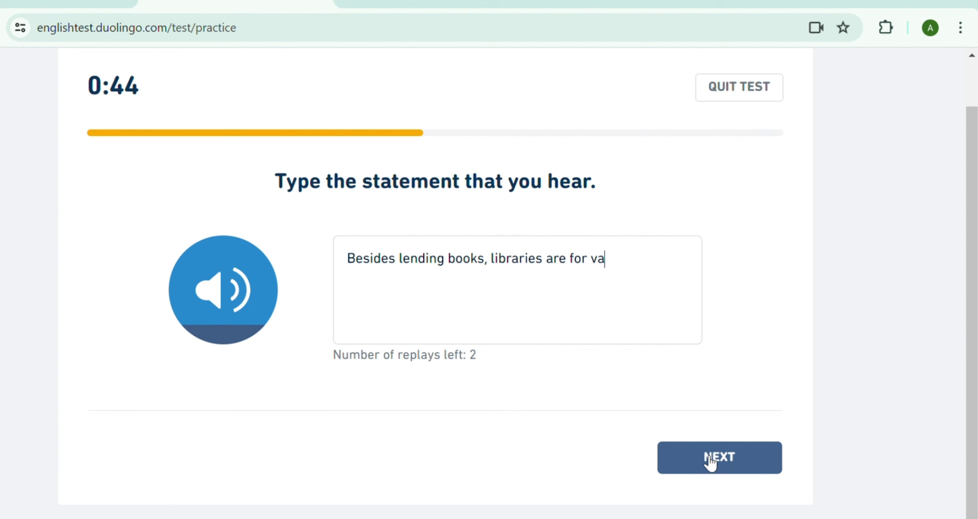
text(rious o)
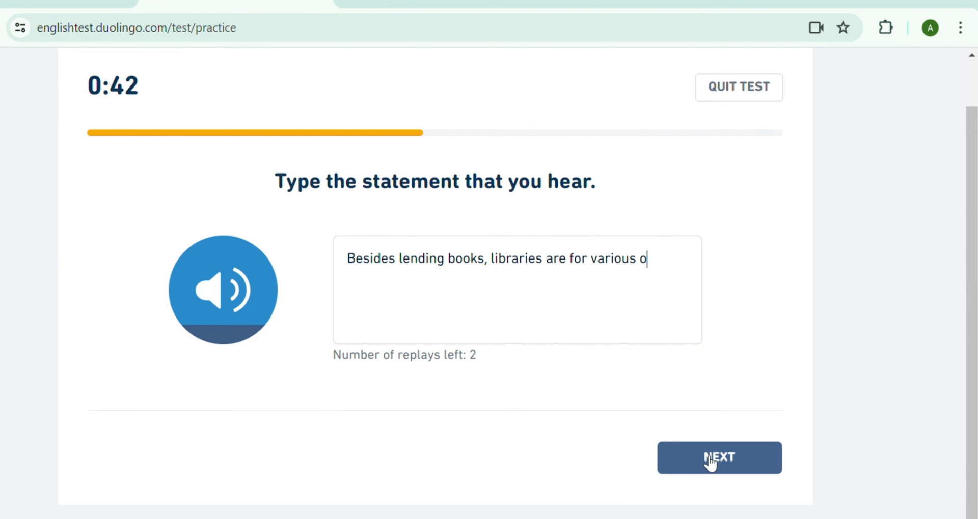
text(ther ser)
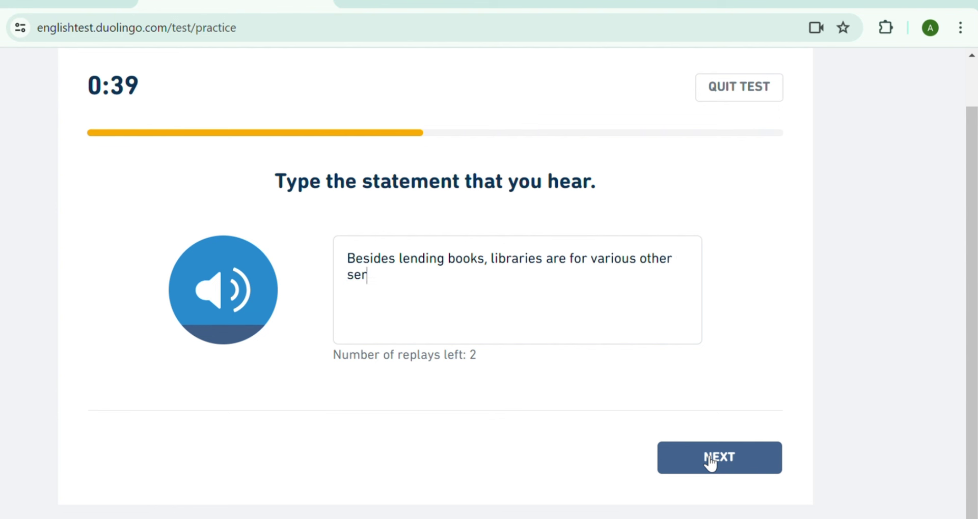
text(vices.)
Replay the audio statement to check the dictation answer, and submit it to reach the following question
click(227, 280)
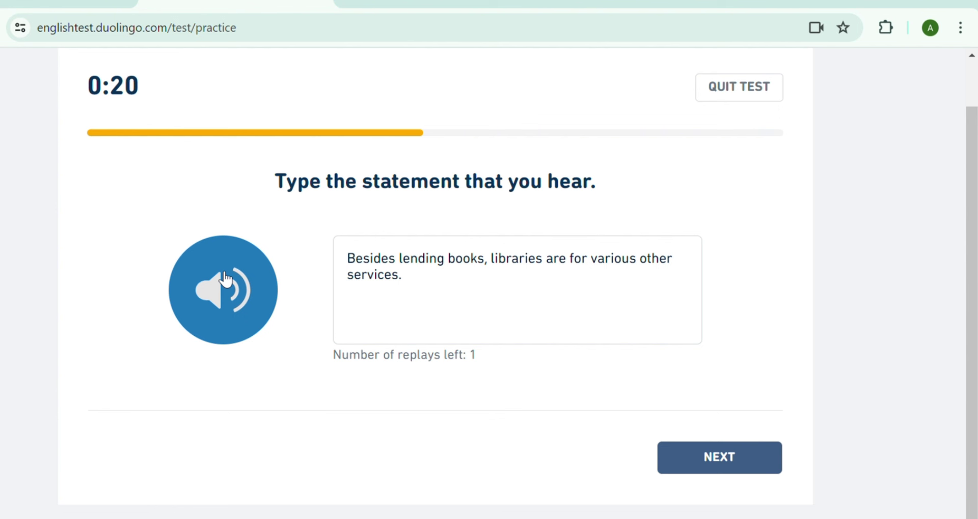
click(249, 320)
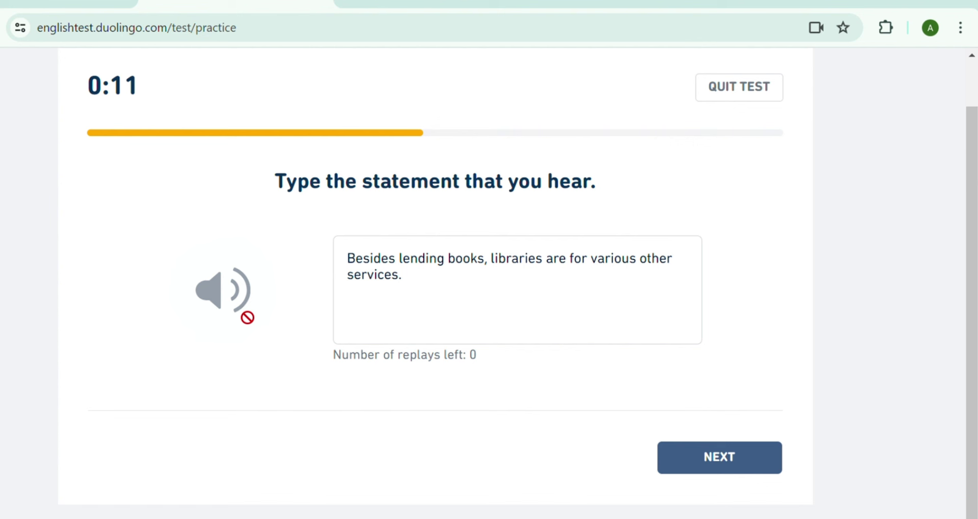
click(711, 465)
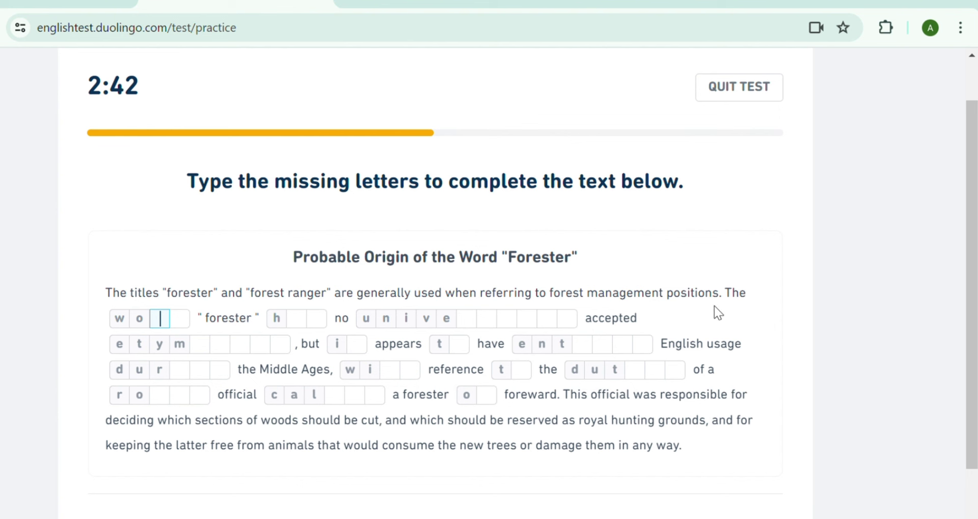
Fill in the first blanks of the "Forester" passage as "word" and "has", and enter "university" before "accepted"
text(rd)
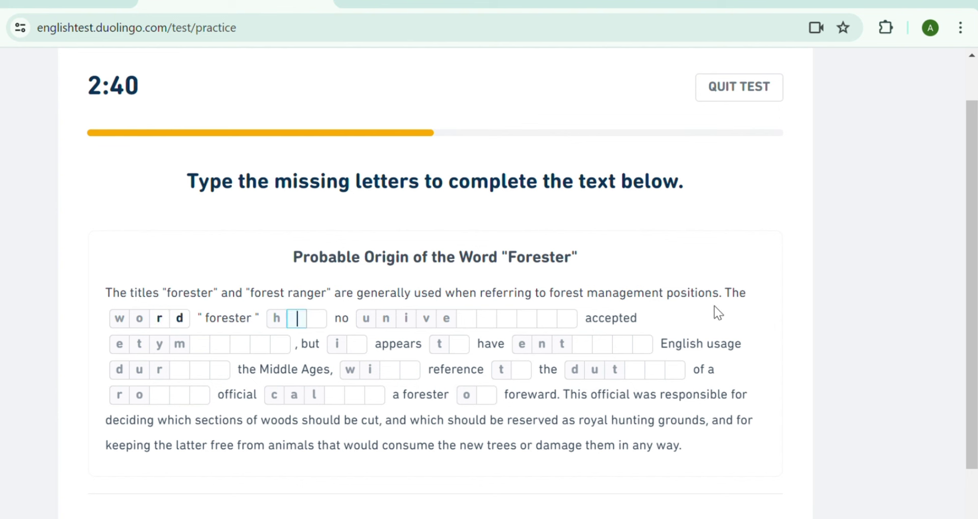
text(as)
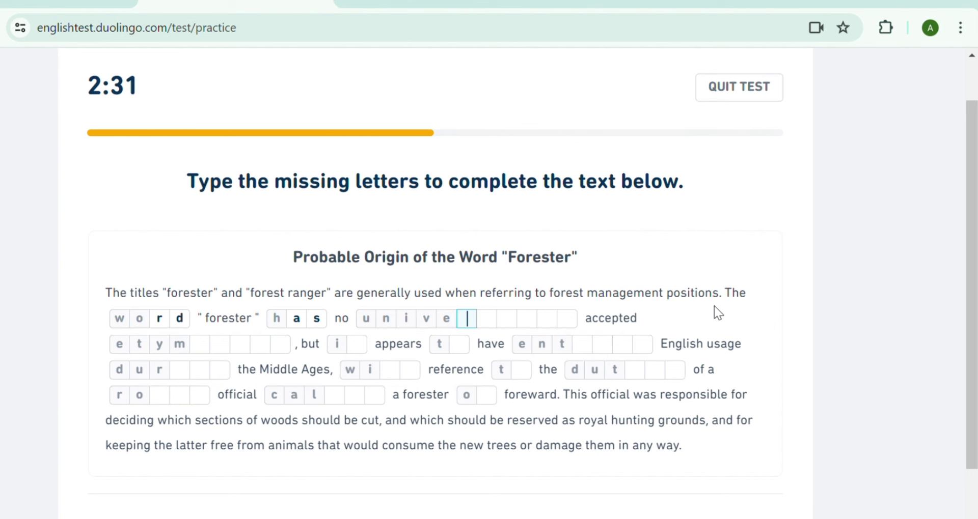
text(r)
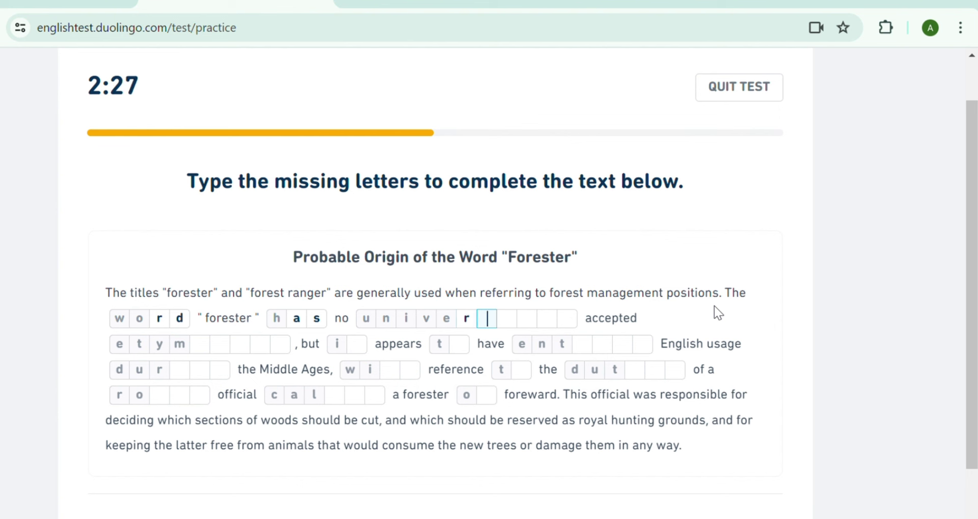
text(si)
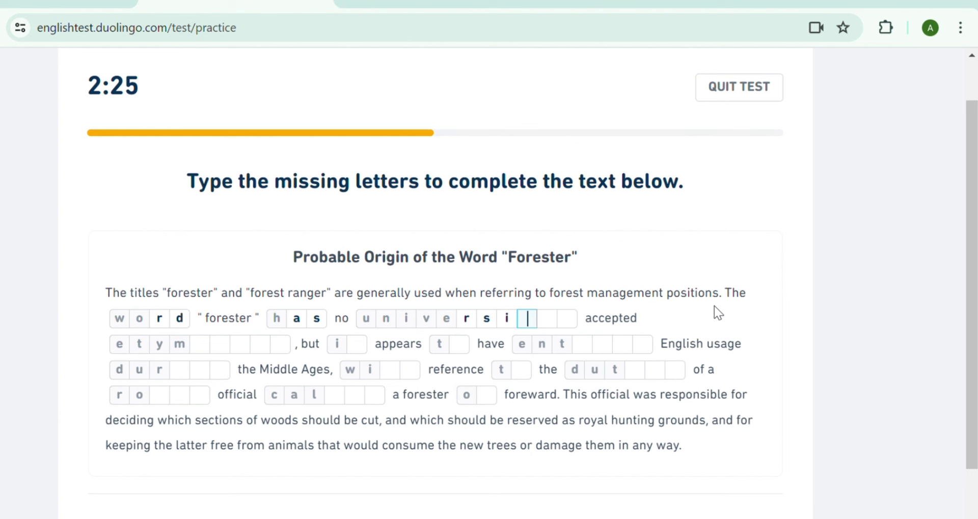
text(t)
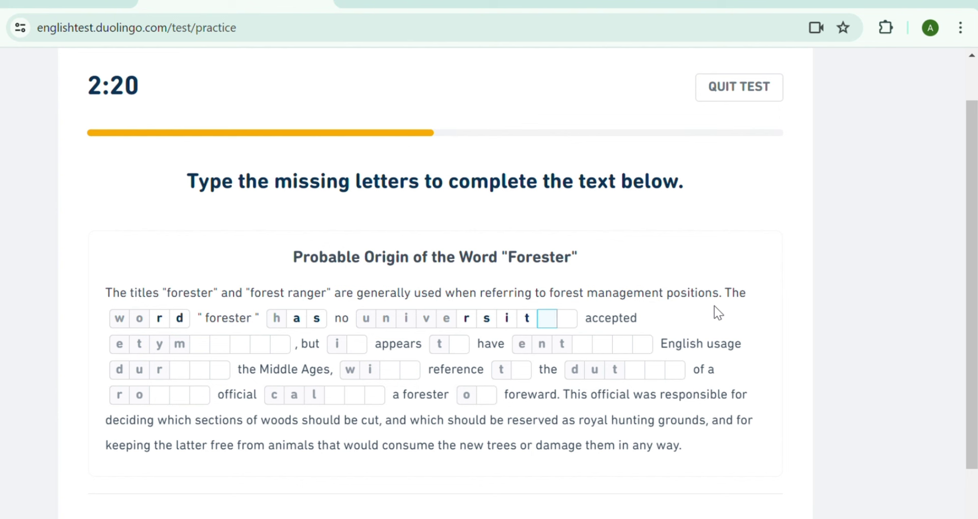
text(y)
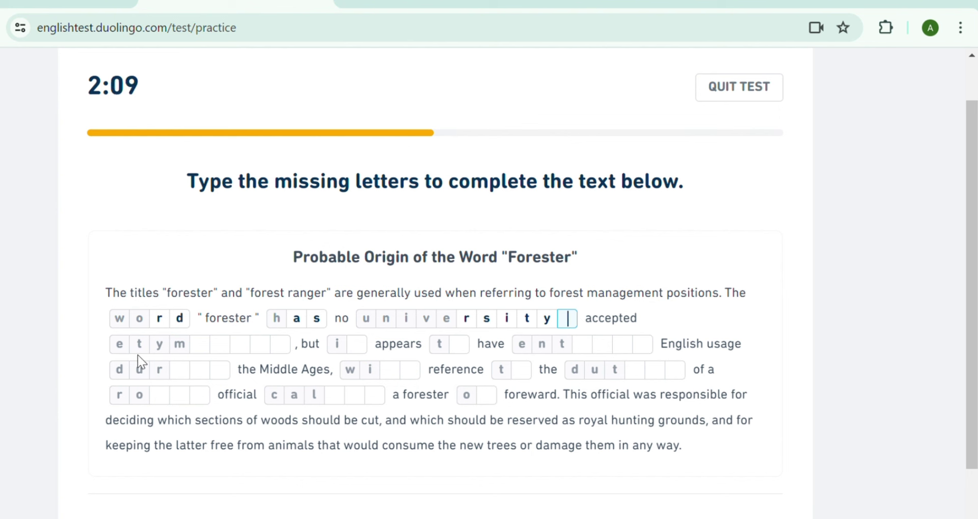
Complete the blanks before and after "appears" as "it" and "to"
click(364, 344)
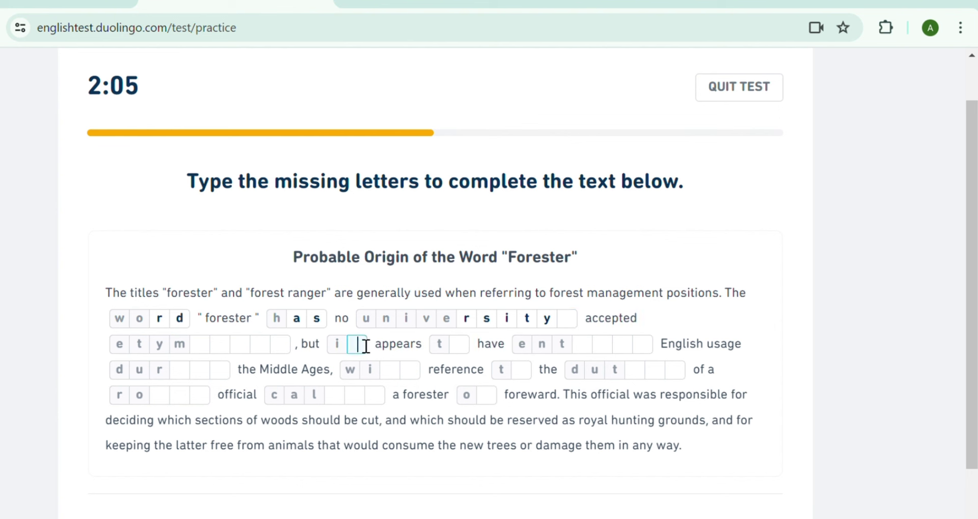
text(s)
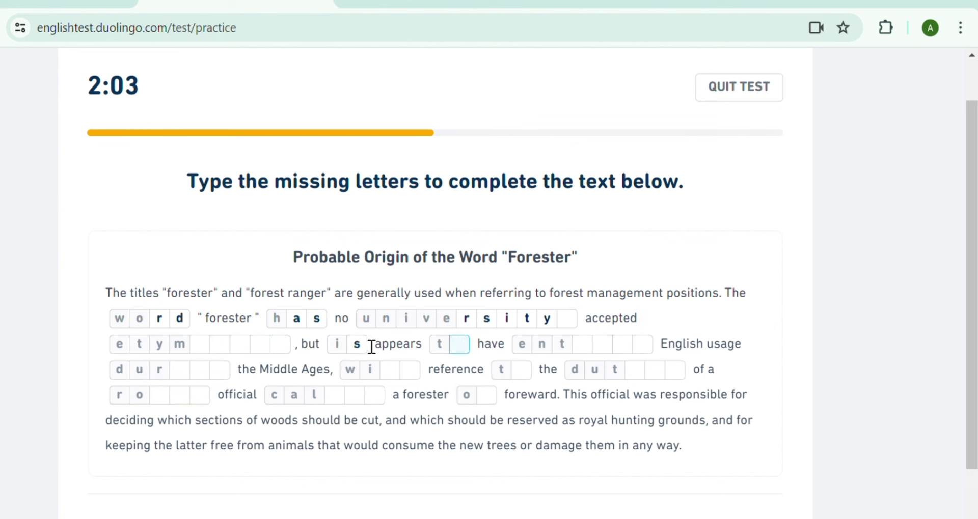
click(372, 347)
key(BackSpace)
text(to)
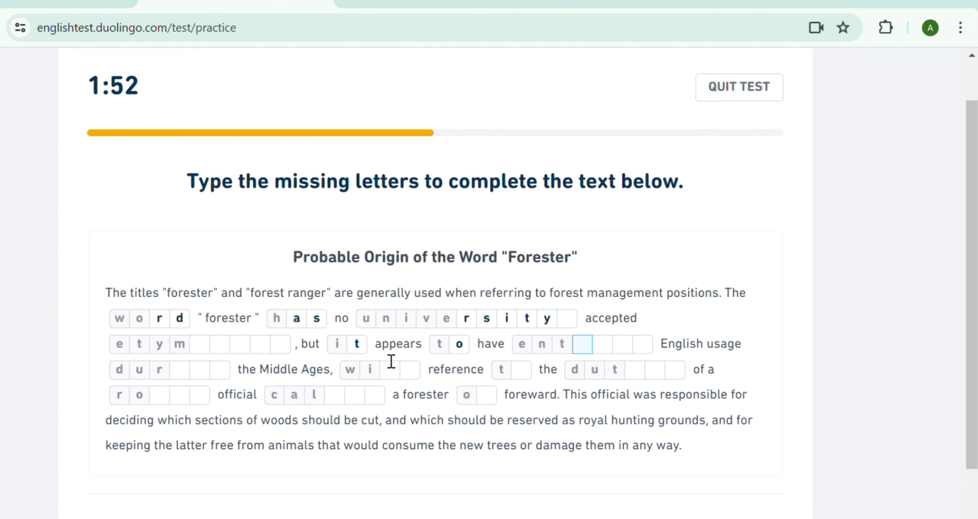
text(ing)
click(185, 381)
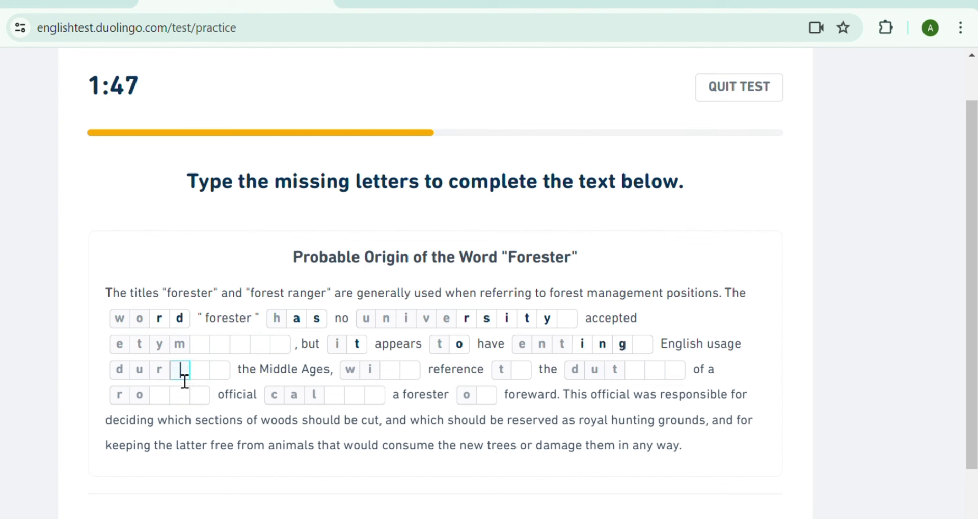
key(BackSpace)
key(BackSpace)
key(BackSpace)
key(BackSpace)
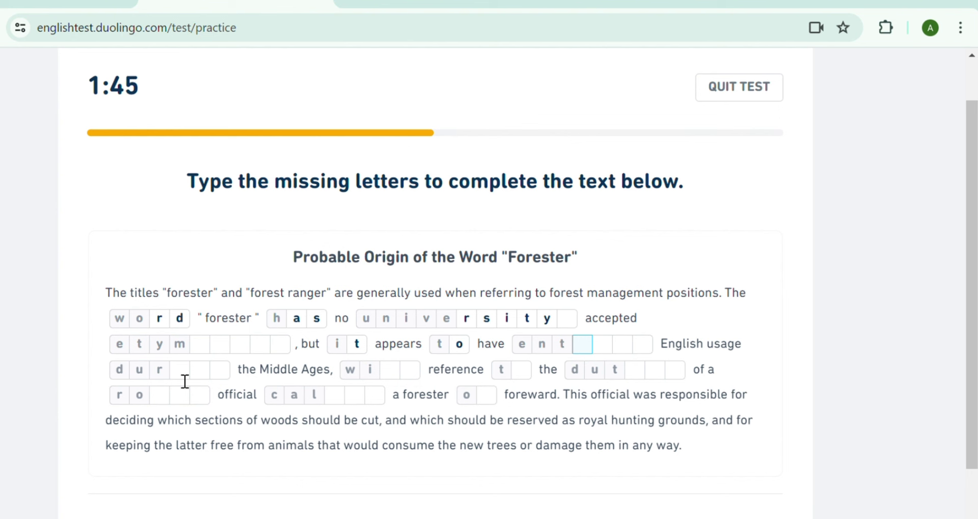
Complete the blanks around "the Middle Ages" and "reference" as "during", "with" and "to", and the one after "a forester" as "of"
click(186, 380)
text(i)
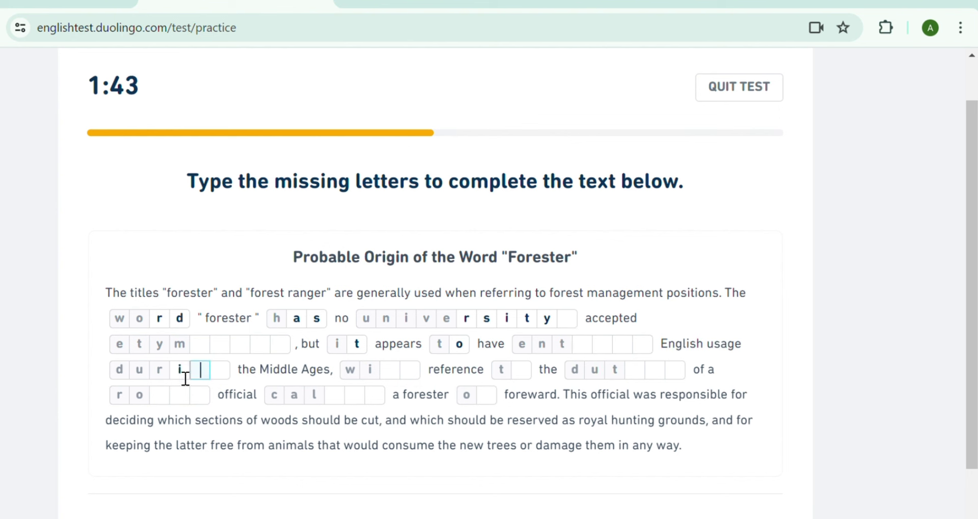
text(ng)
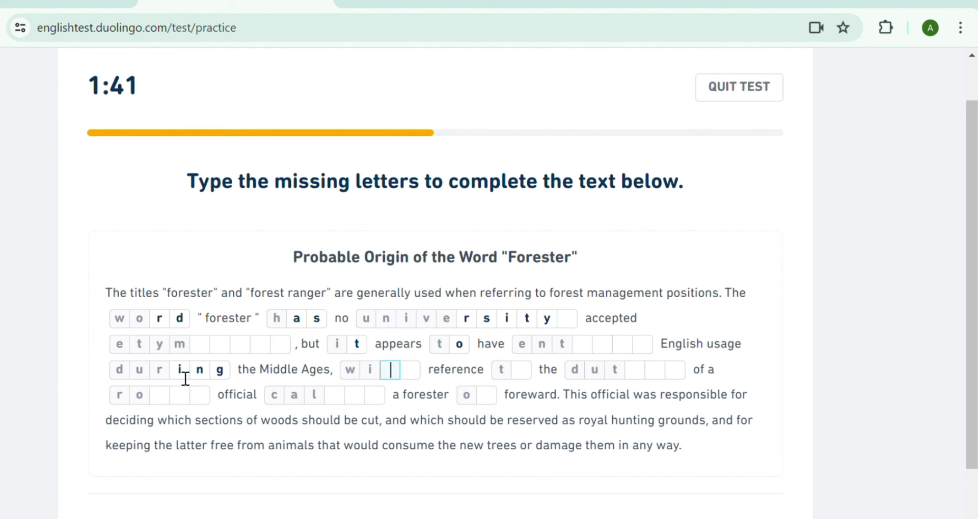
text(tho)
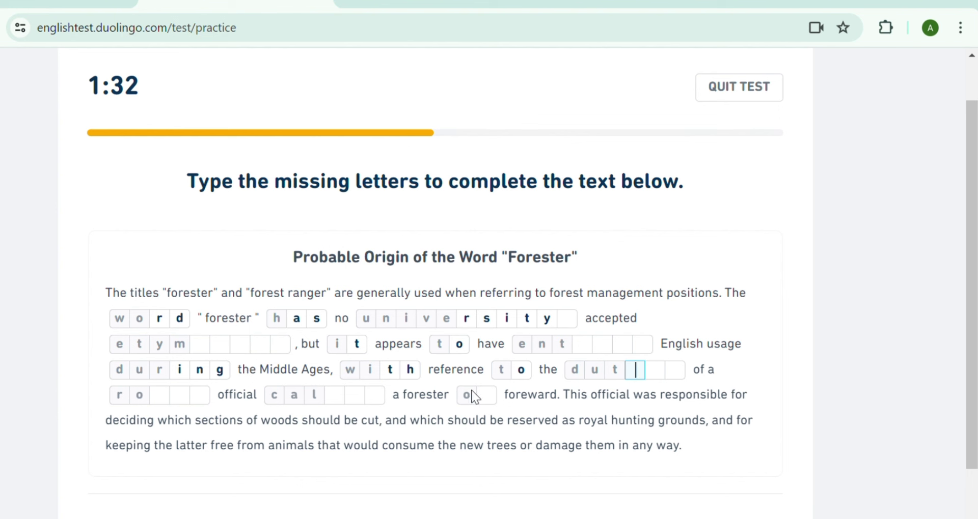
click(490, 400)
click(338, 402)
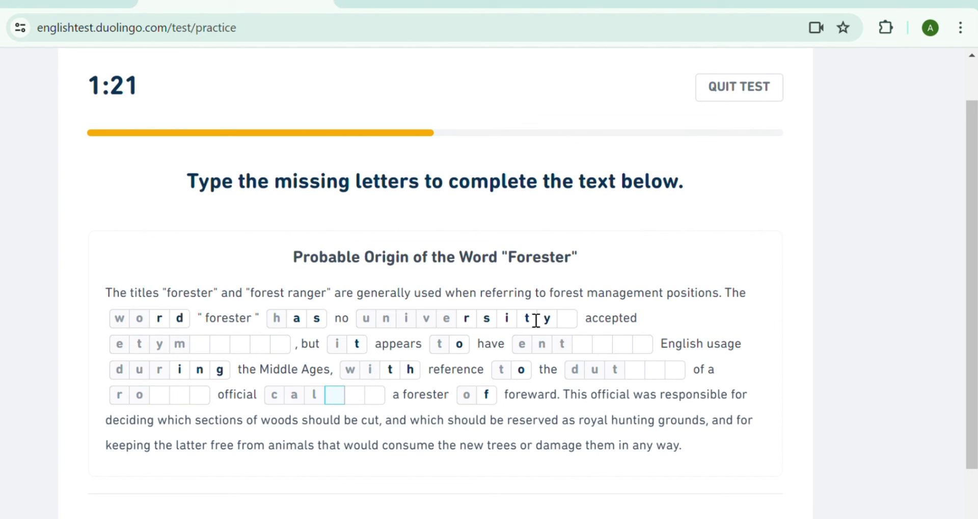
Correct the word before "accepted" to "universally"
click(561, 327)
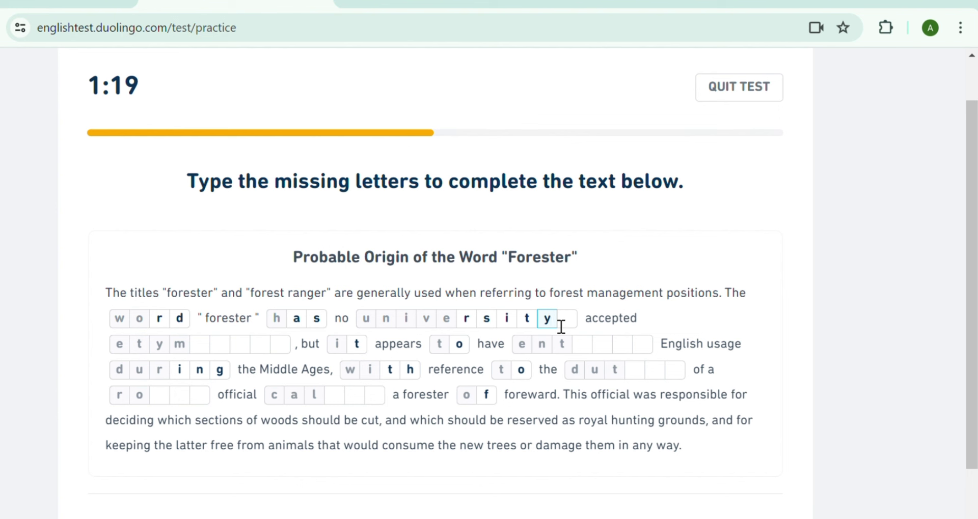
key(BackSpace)
key(BackSpace)
key(BackSpace)
text(all)
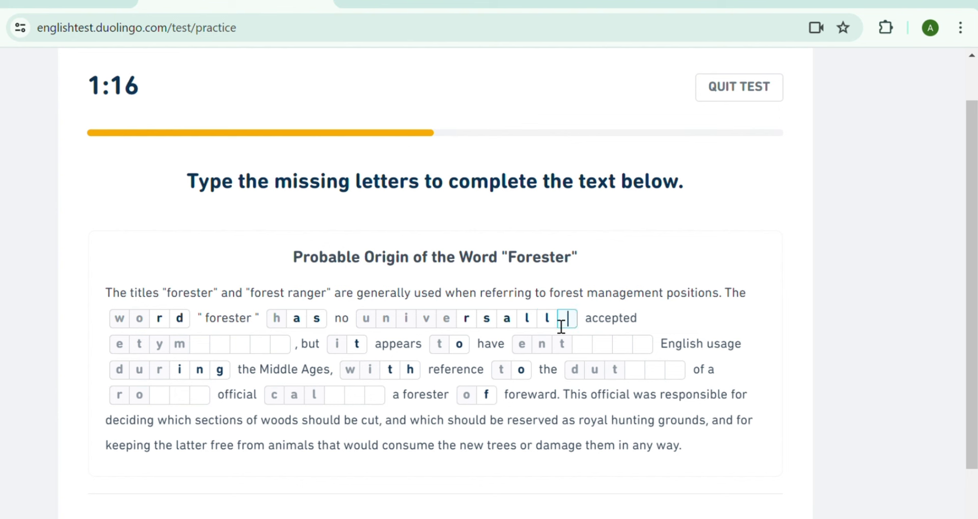
text(y)
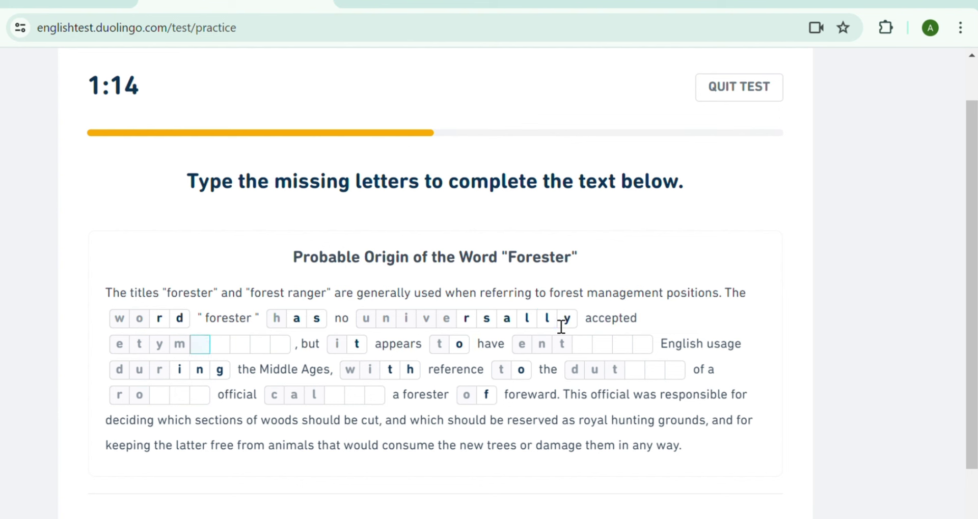
Complete the blank after "accepted" as "etymology"
text(on)
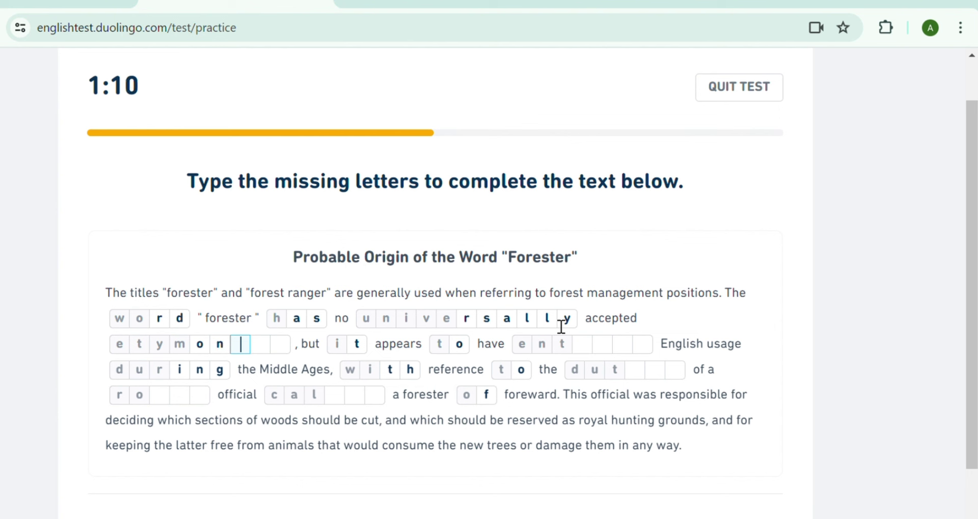
key(BackSpace)
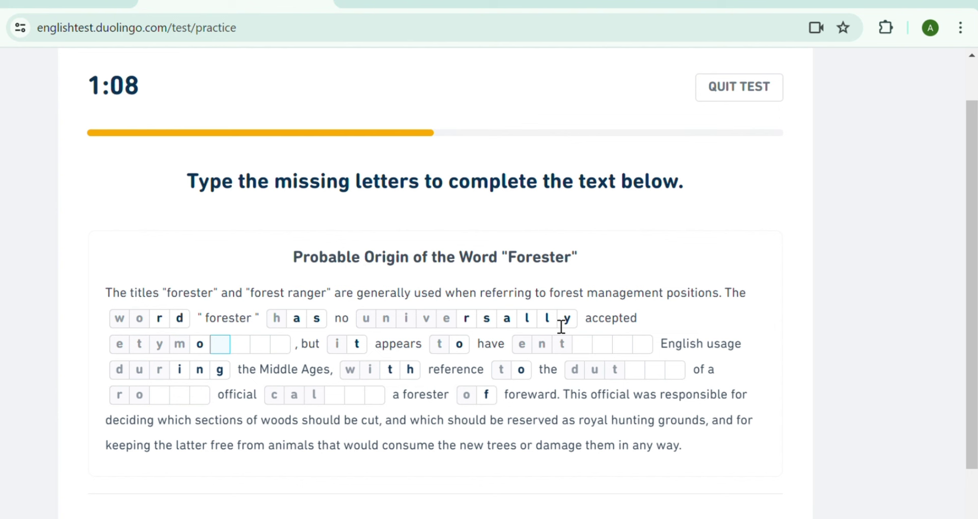
text(lo)
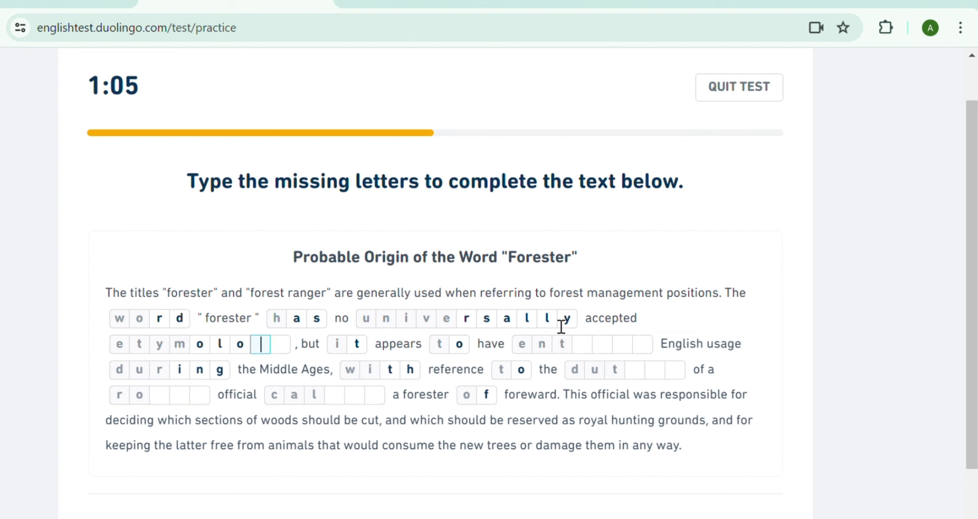
text(gy)
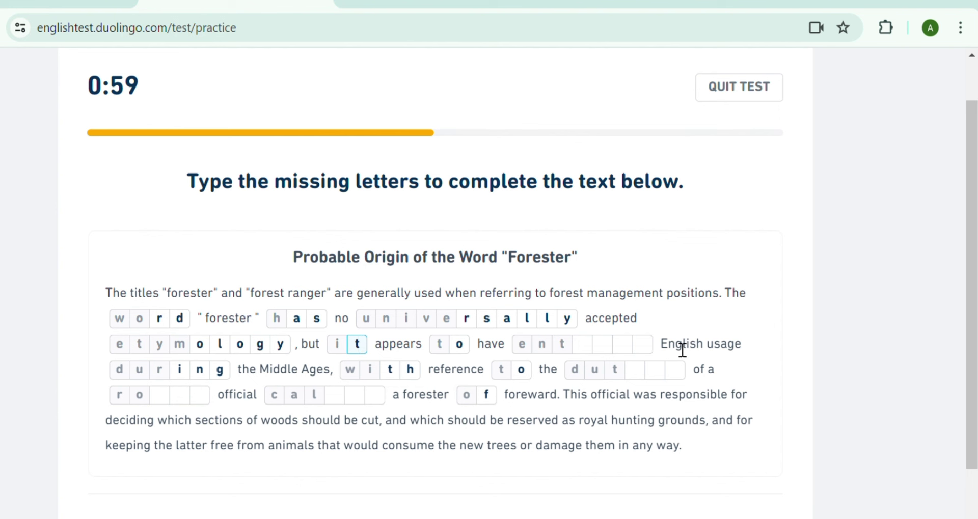
Complete the blank before "English usage" as "entered" and the one before "official" as "roman"
click(586, 354)
text(ered)
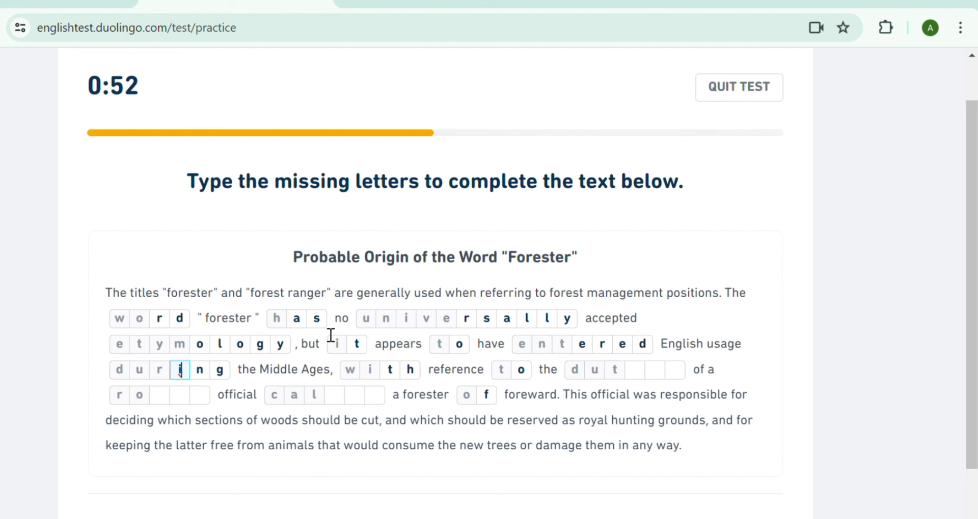
text(i)
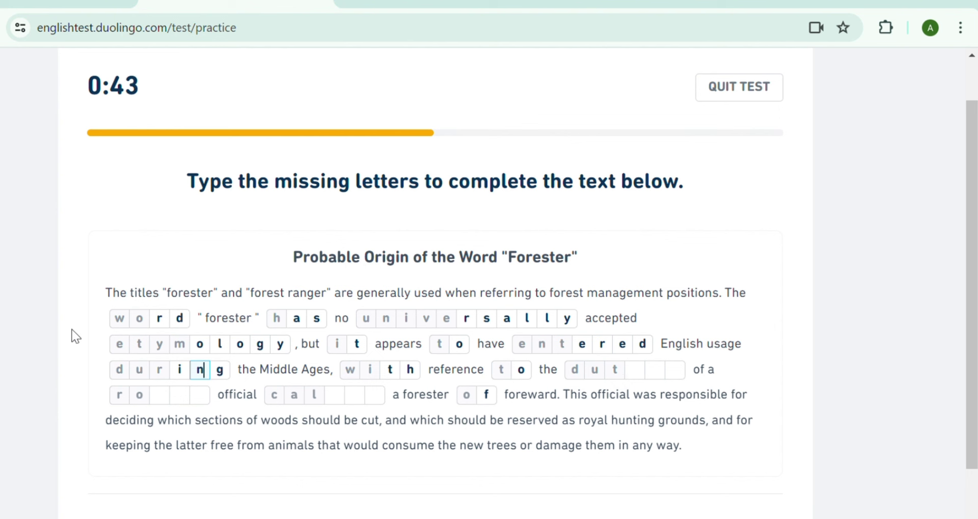
click(170, 402)
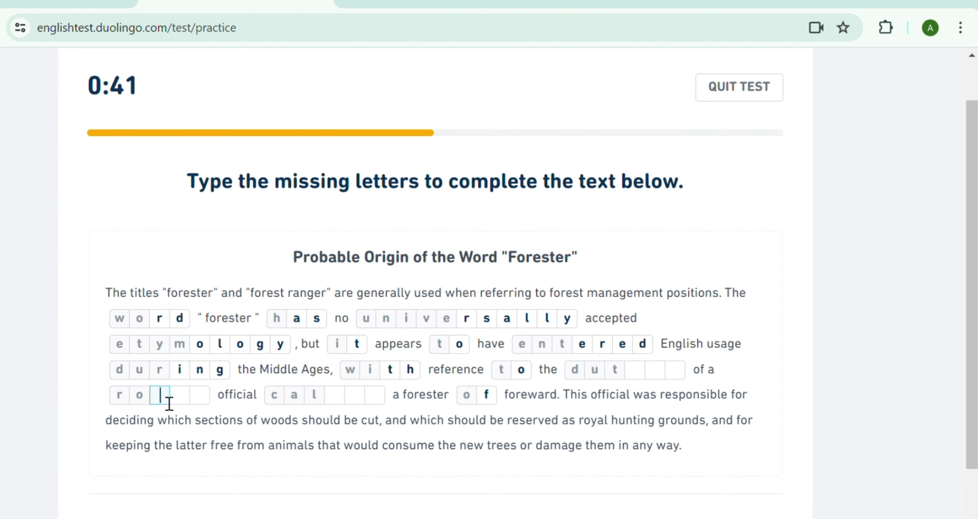
text(man)
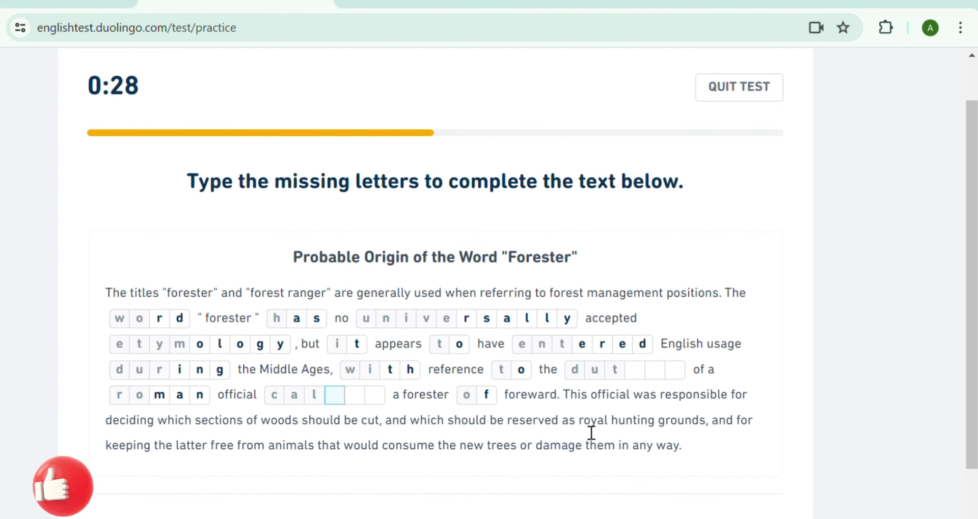
Correct the word before "official" to "royal"
click(216, 402)
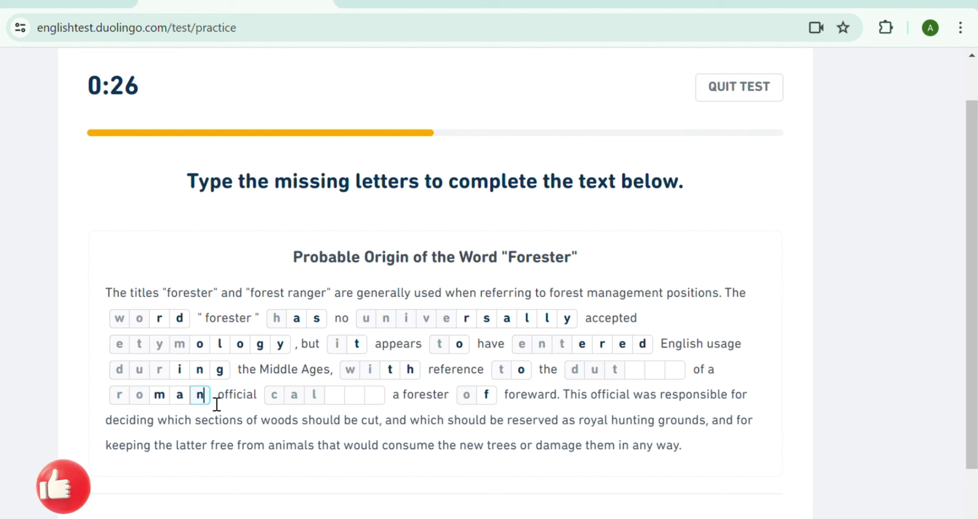
key(BackSpace)
key(BackSpace)
key(BackSpace)
text(yal)
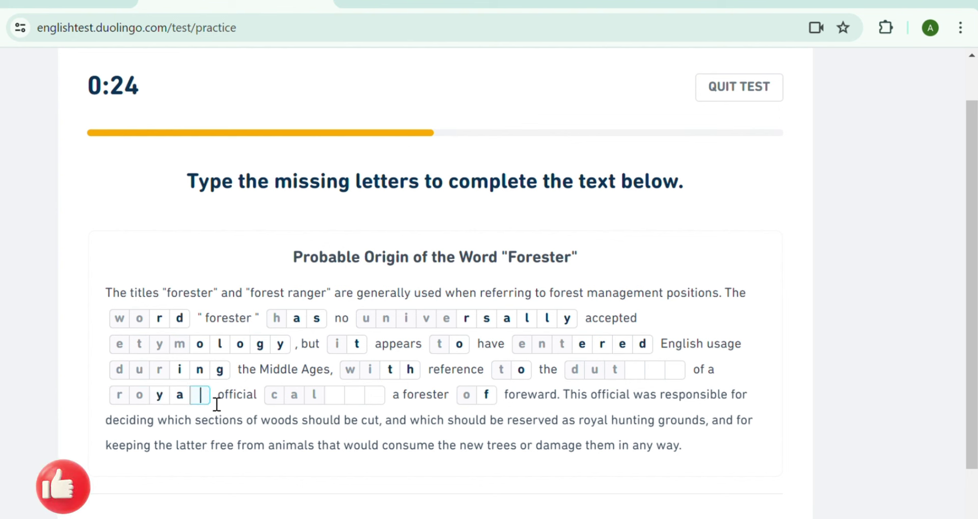
click(216, 405)
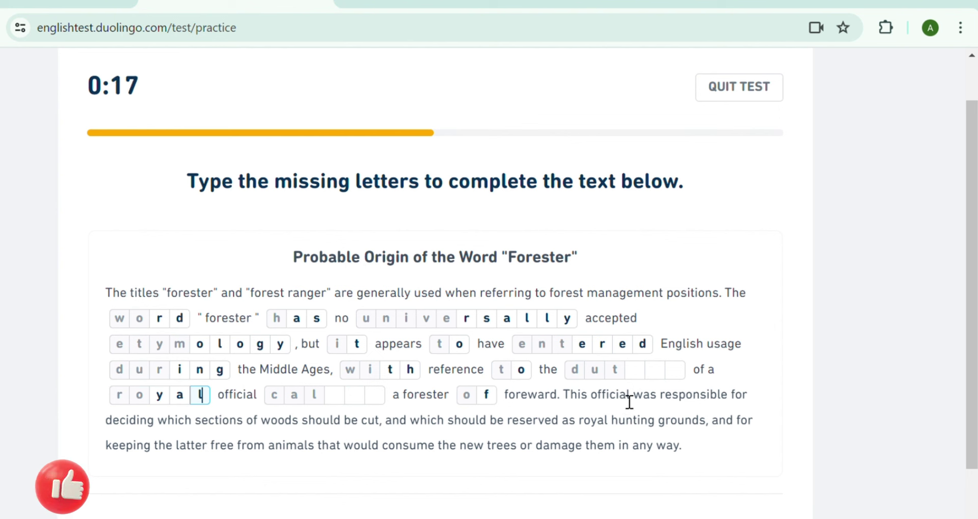
Complete the blank before "of a" as "duties" and the one before "a forester" as "called"
click(650, 380)
text(i)
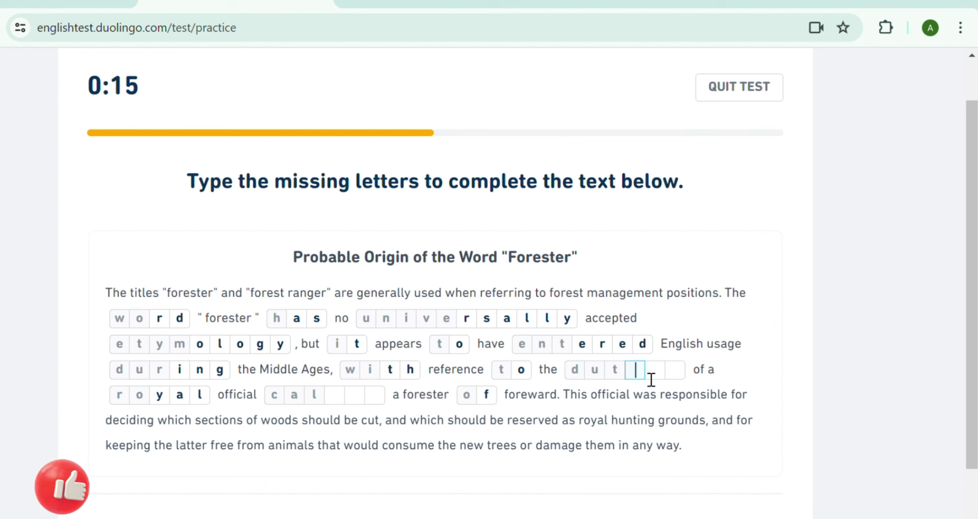
text(es)
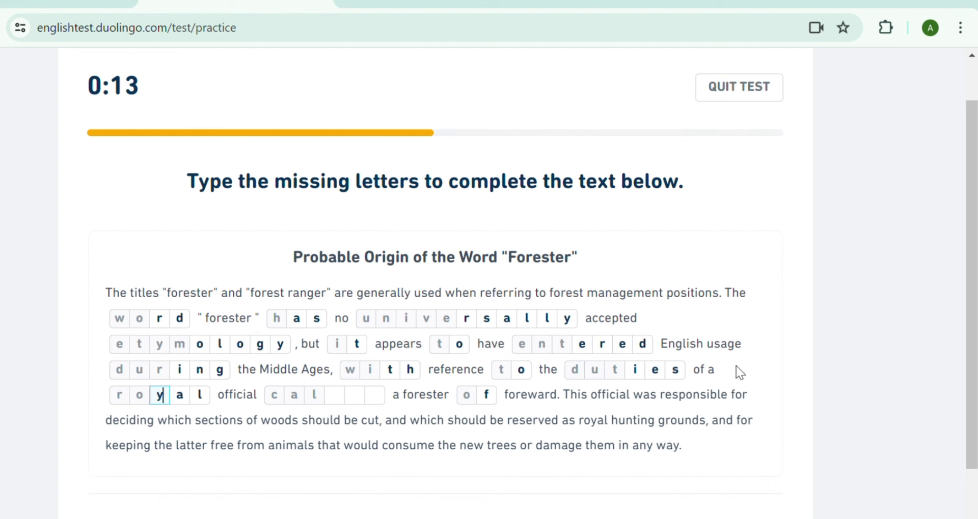
click(348, 404)
text(led)
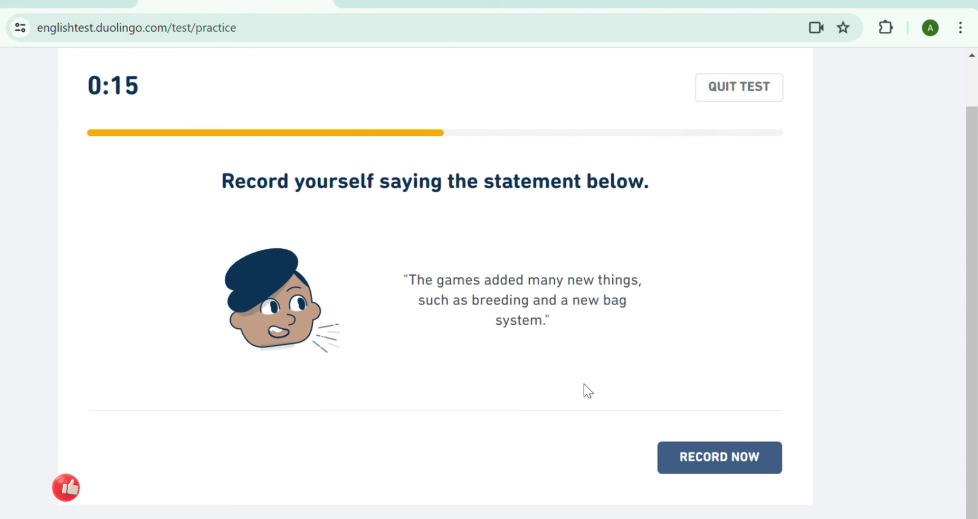
Record the spoken statement "The games added many new things, such as breeding and a new bag system." and submit it
click(701, 460)
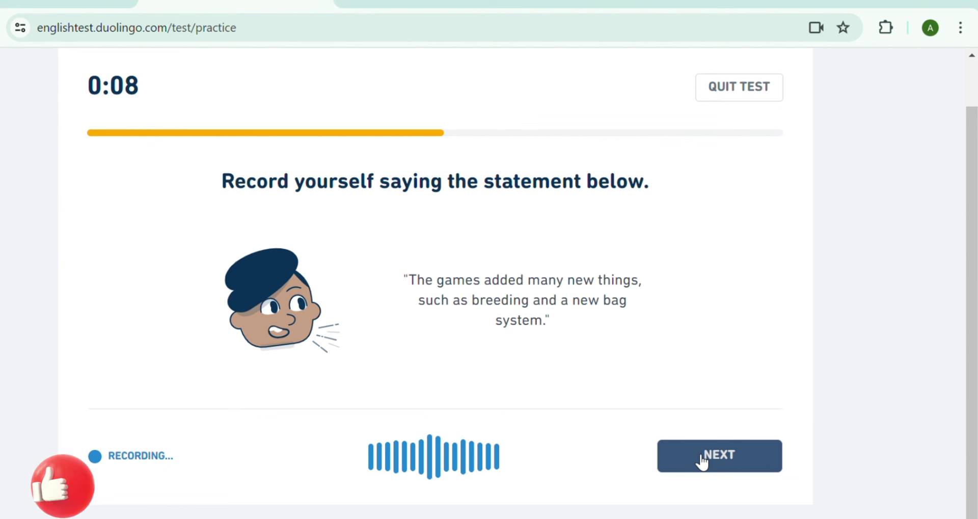
click(701, 461)
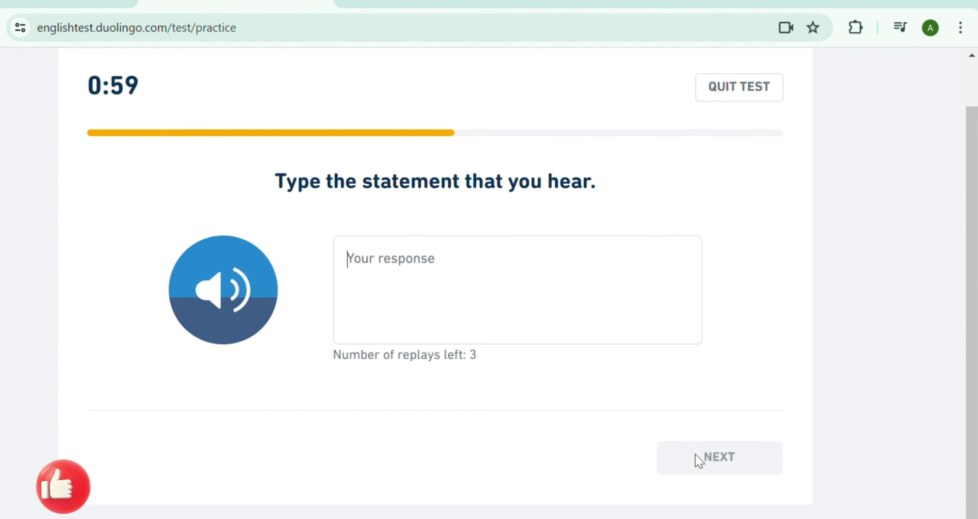
Enter the dictation response "Despite graduating years ago, he still has access to his university email account."
text(Despi)
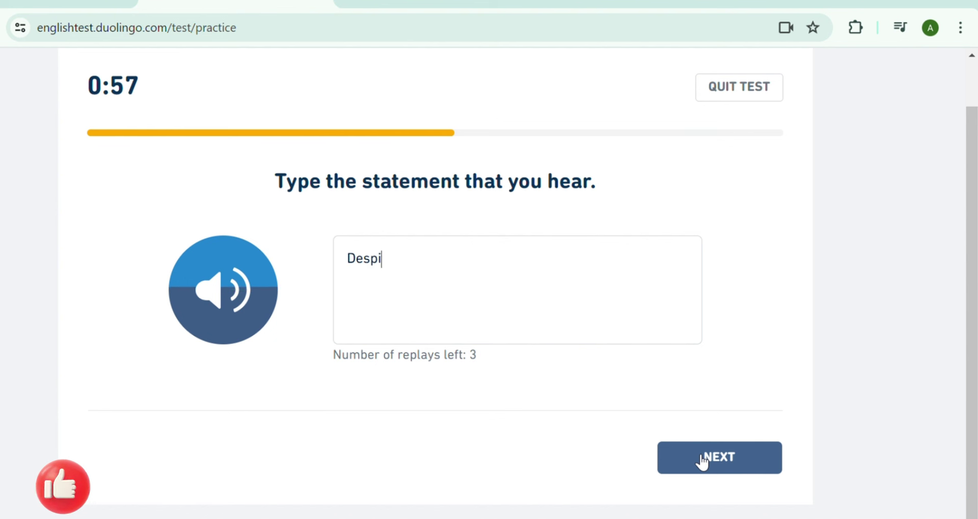
text(te grad)
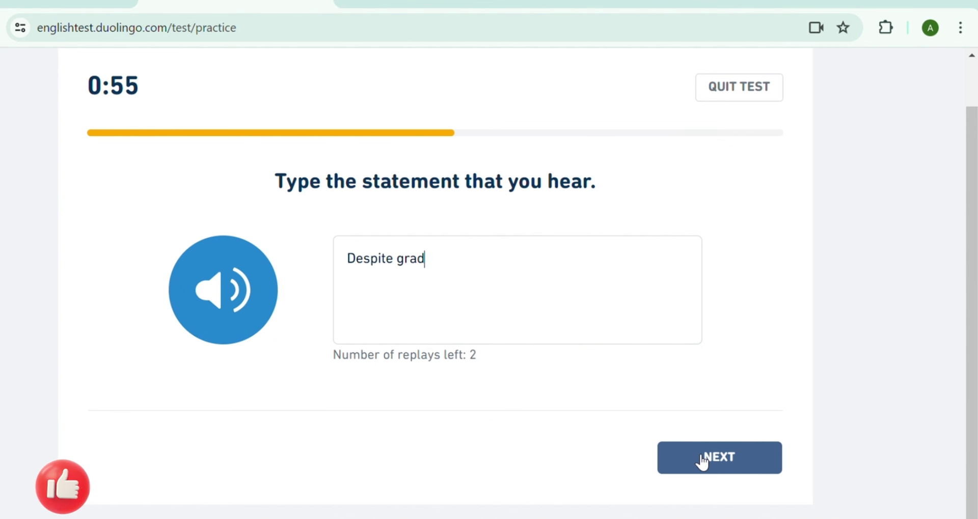
text(uating )
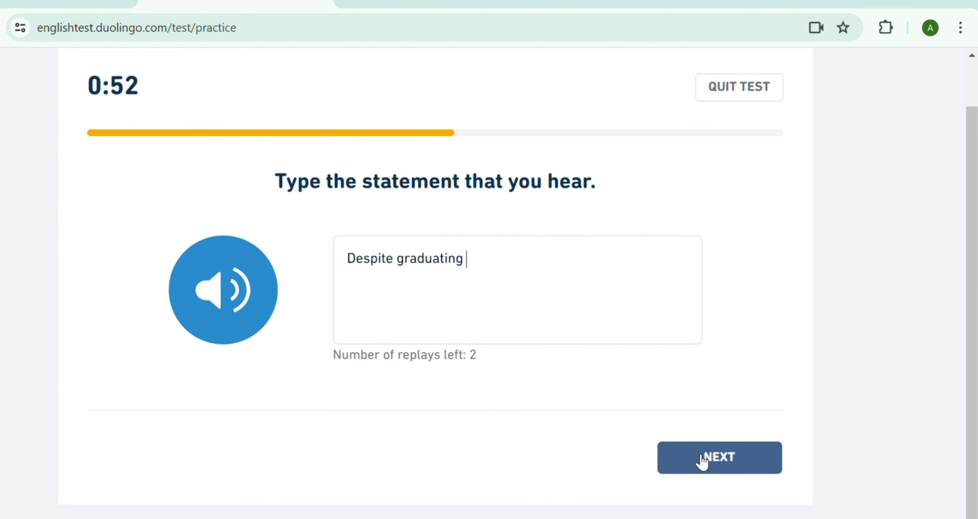
text(years ago)
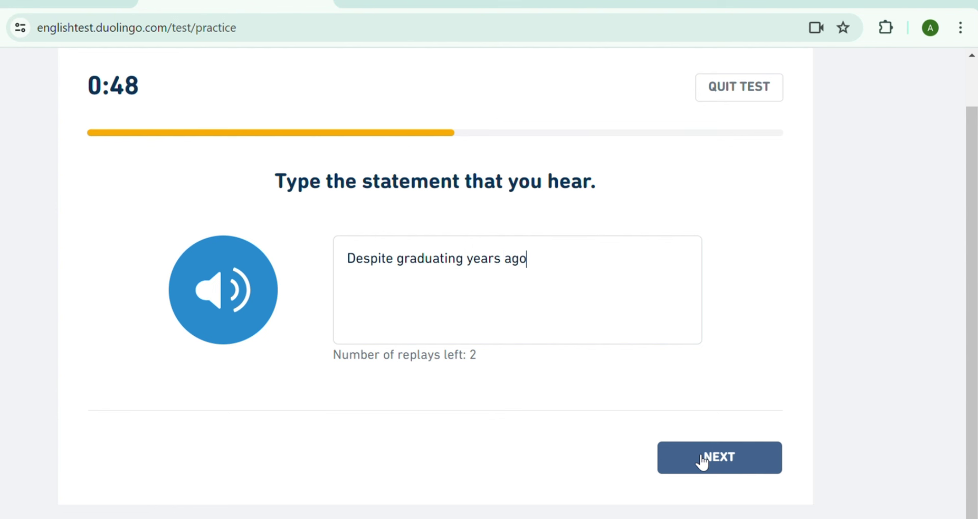
text(, he still has a)
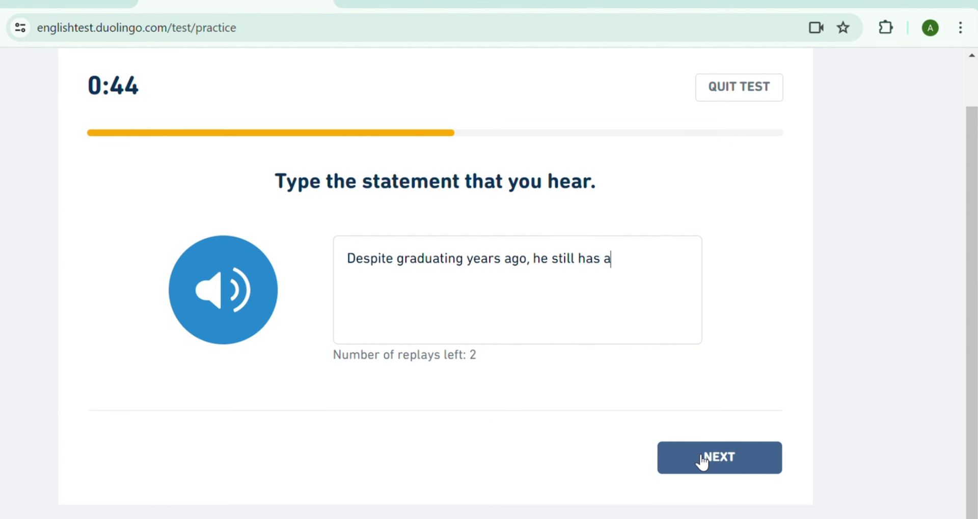
text(ccess to)
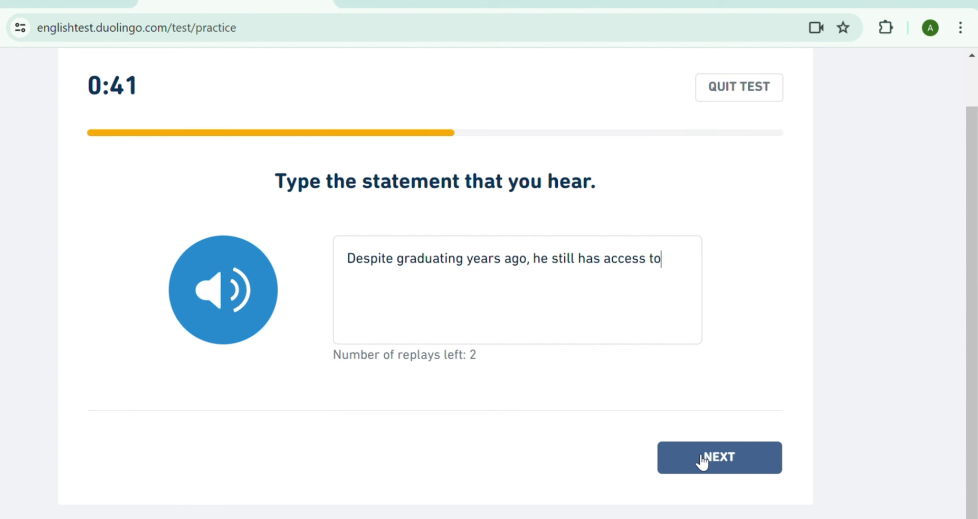
text( his un)
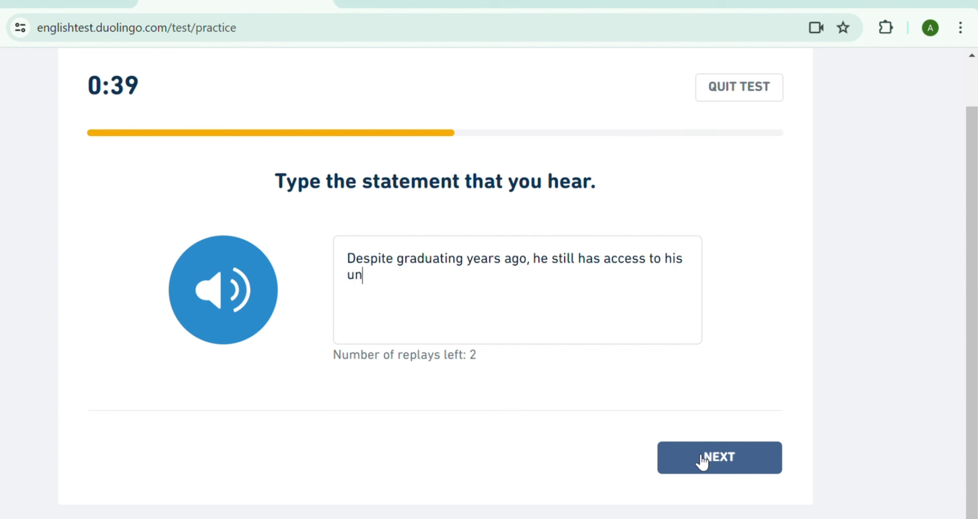
text(iversity email)
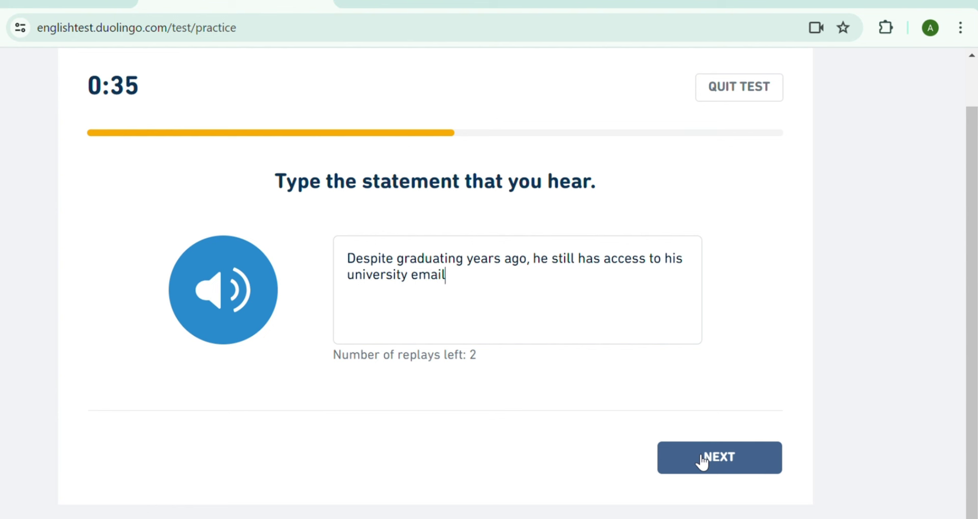
text( account)
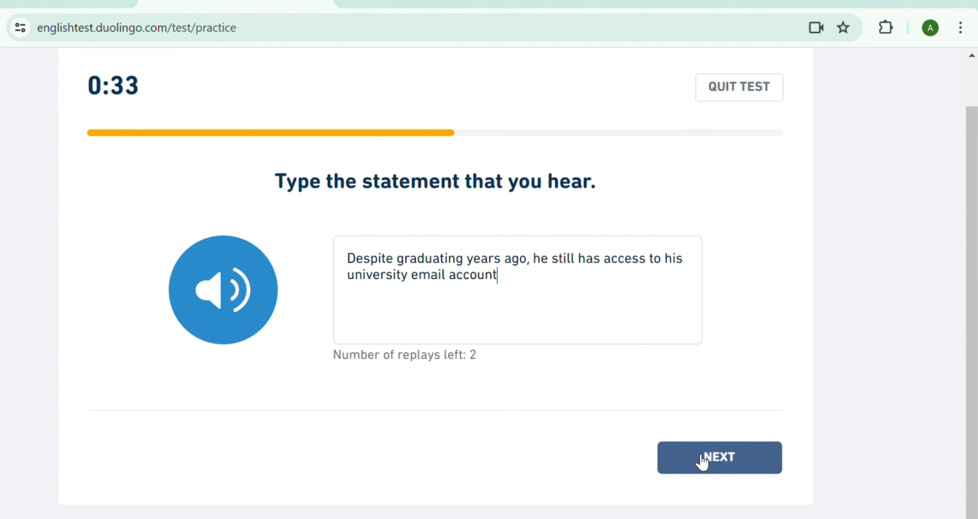
text(.)
Replay the dictation audio twice to check the response about the university email account, and submit the answer
click(249, 293)
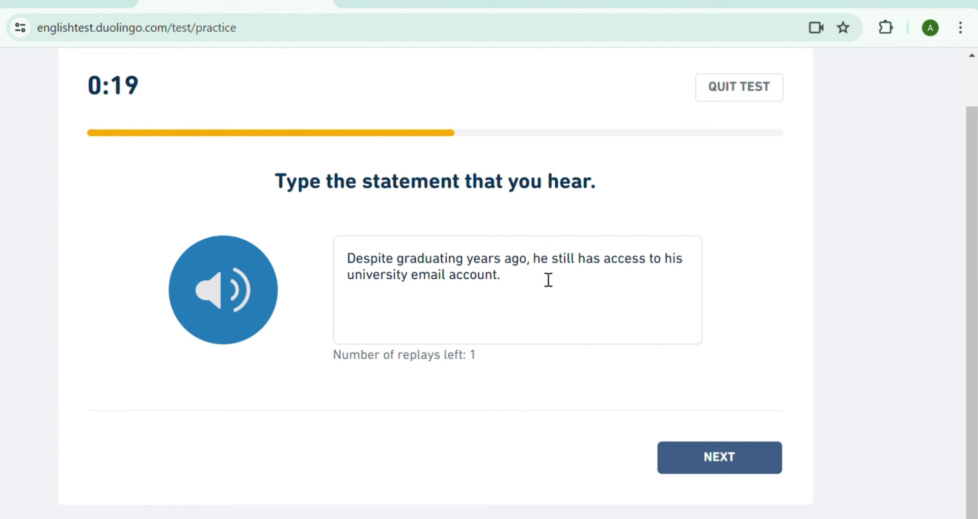
click(232, 289)
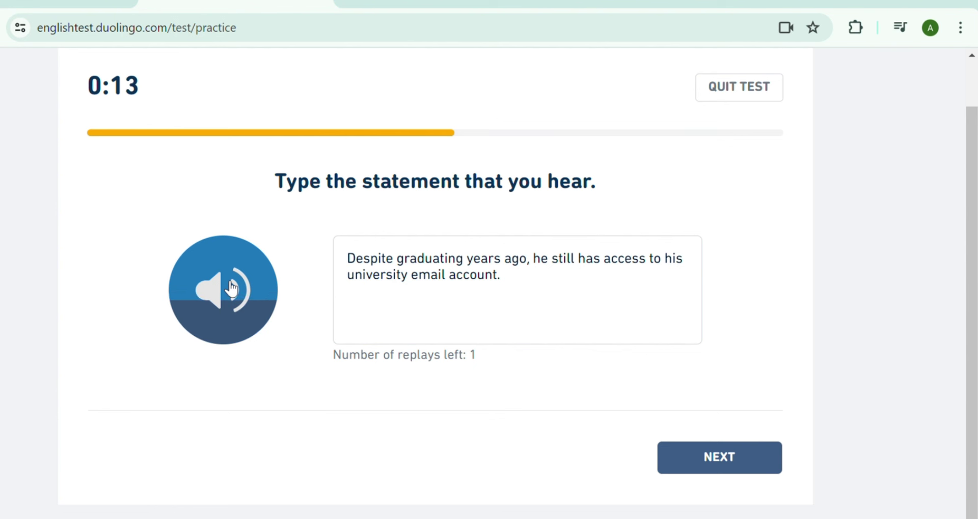
click(730, 462)
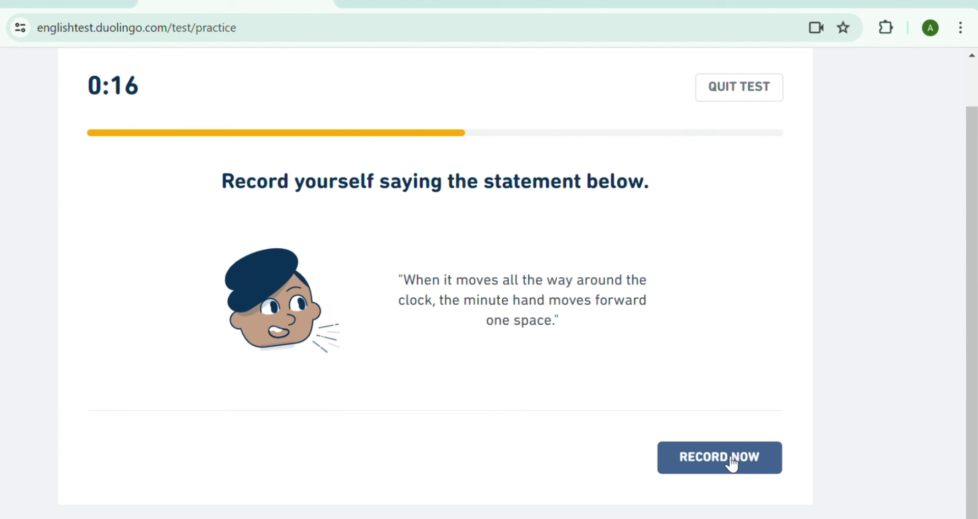
Record the spoken statement "When it moves all the way around the clock, the minute hand moves forward one space." and submit it
click(733, 464)
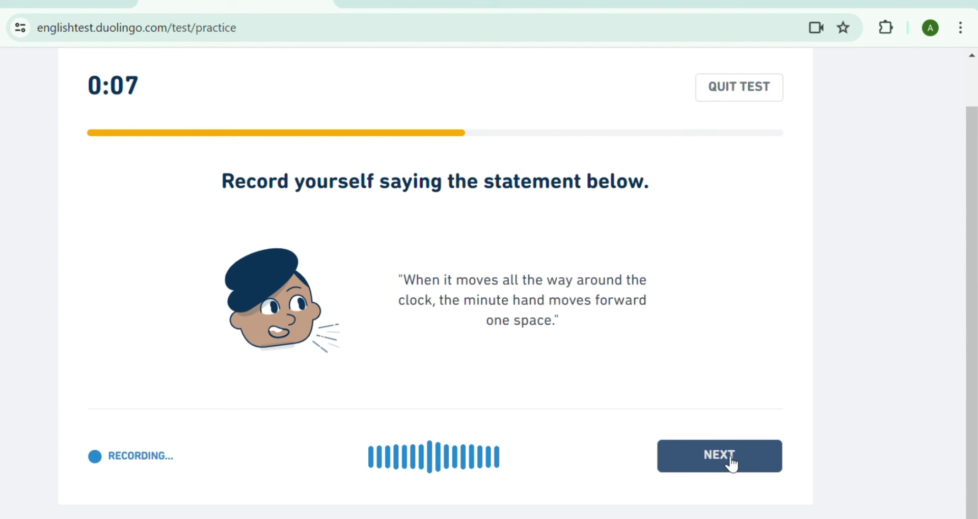
click(732, 463)
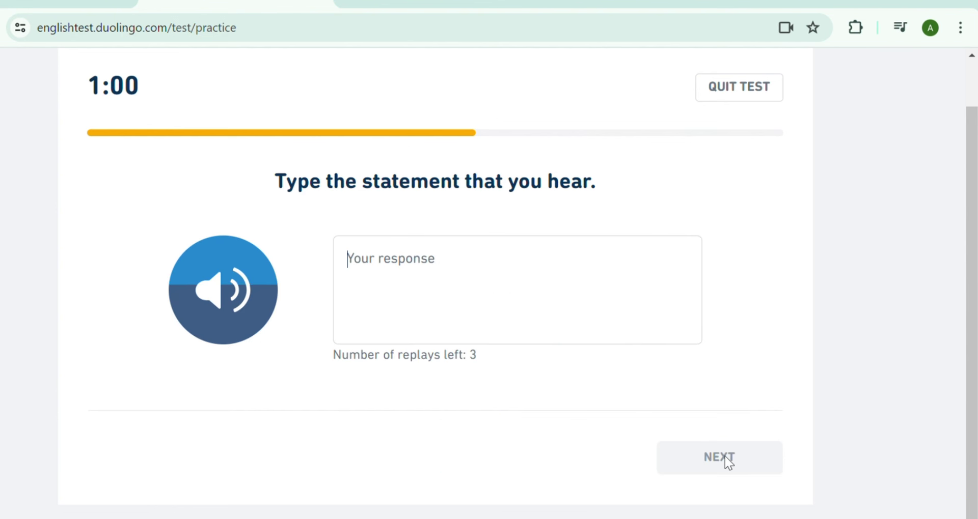
Enter the dictation response "Small and large steam boats and river boats worked on lakes and rivers."
text(Sm)
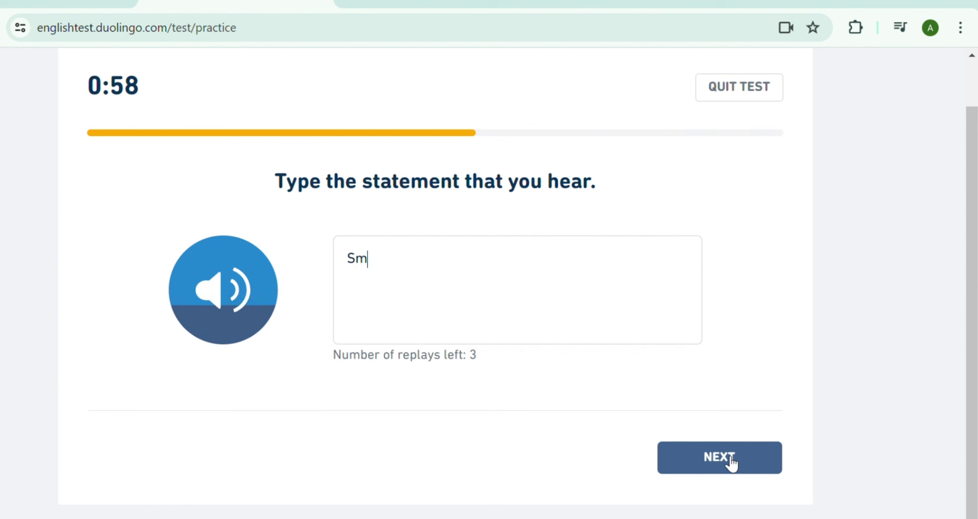
text(all and l)
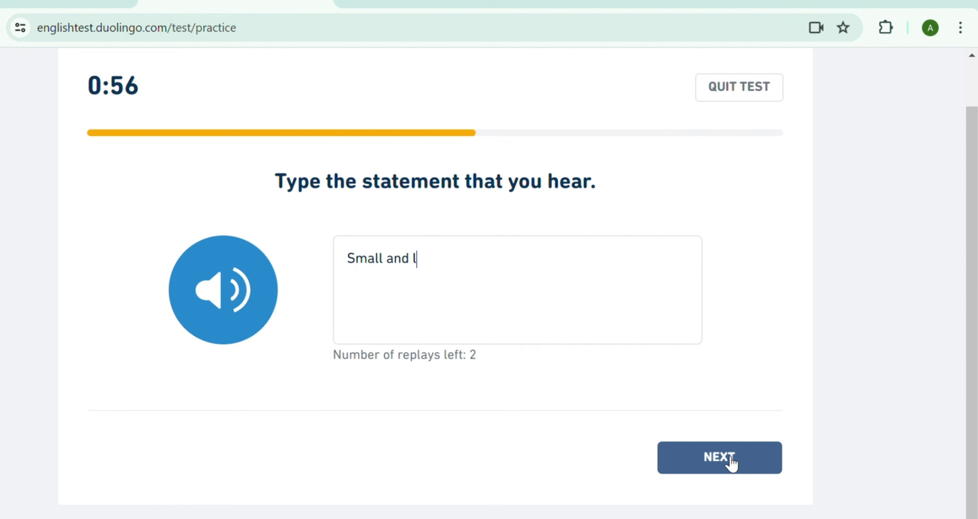
text(arge steam b)
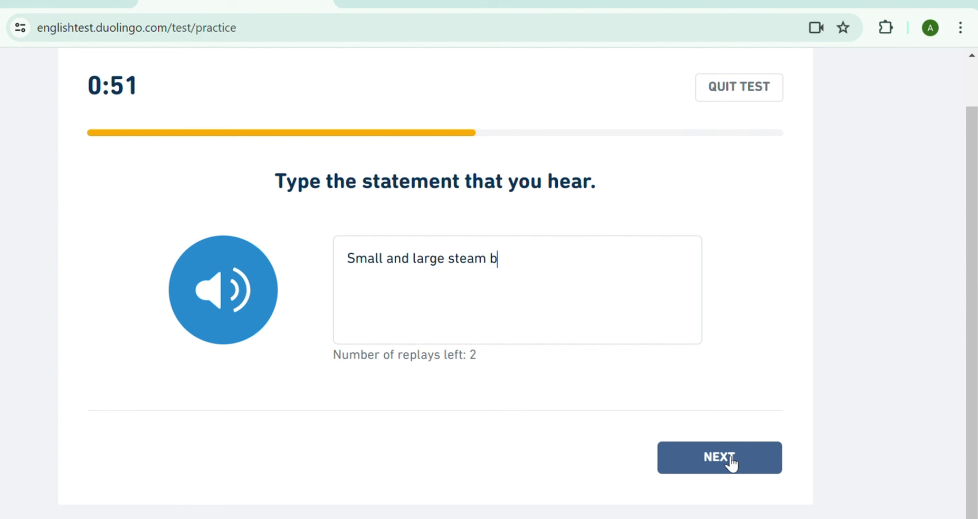
text(oats an )
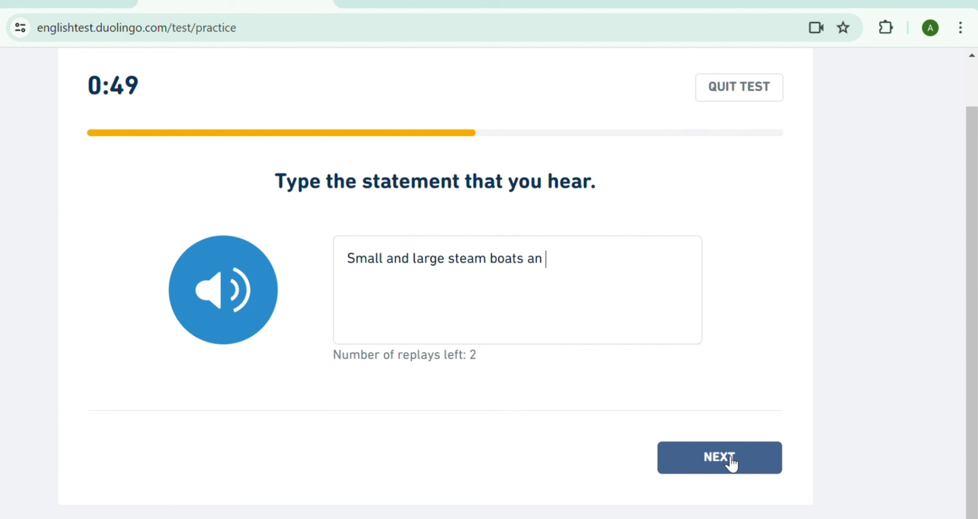
text(d river )
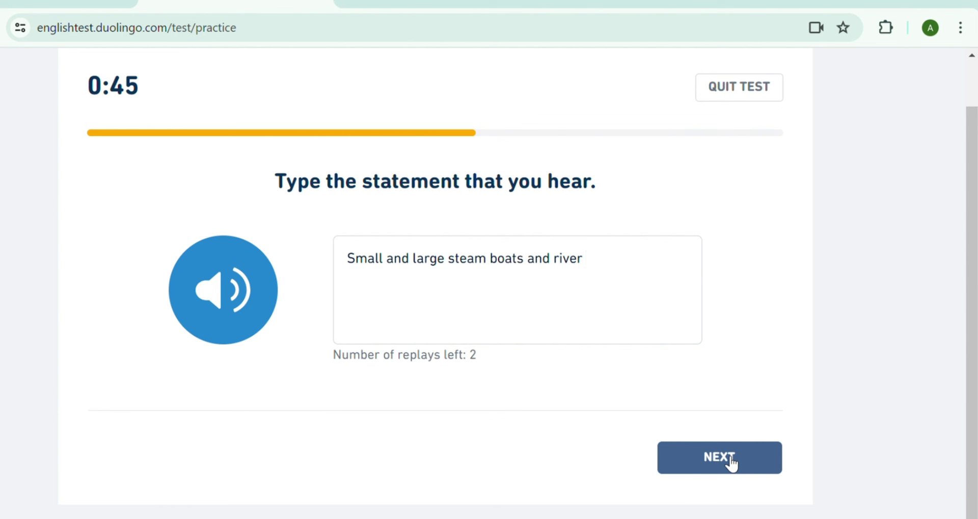
text(boats w)
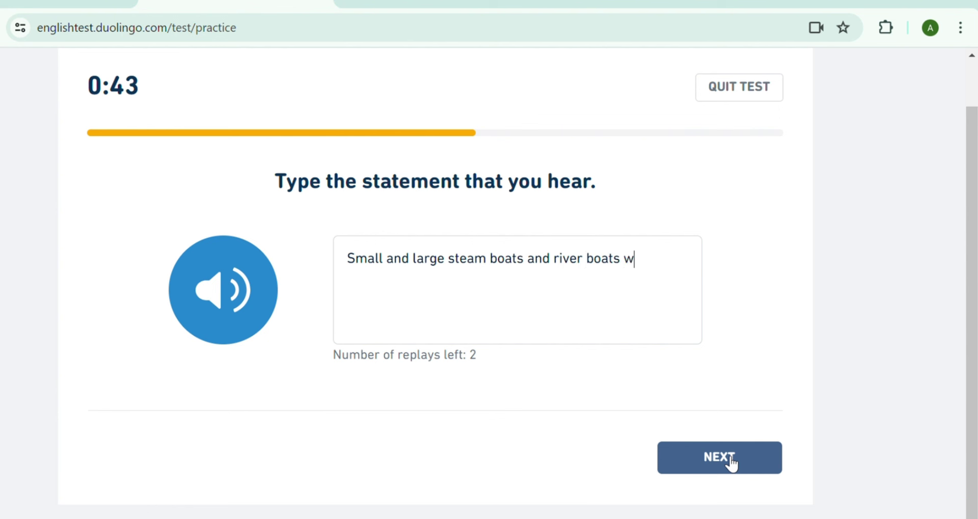
text(orked on)
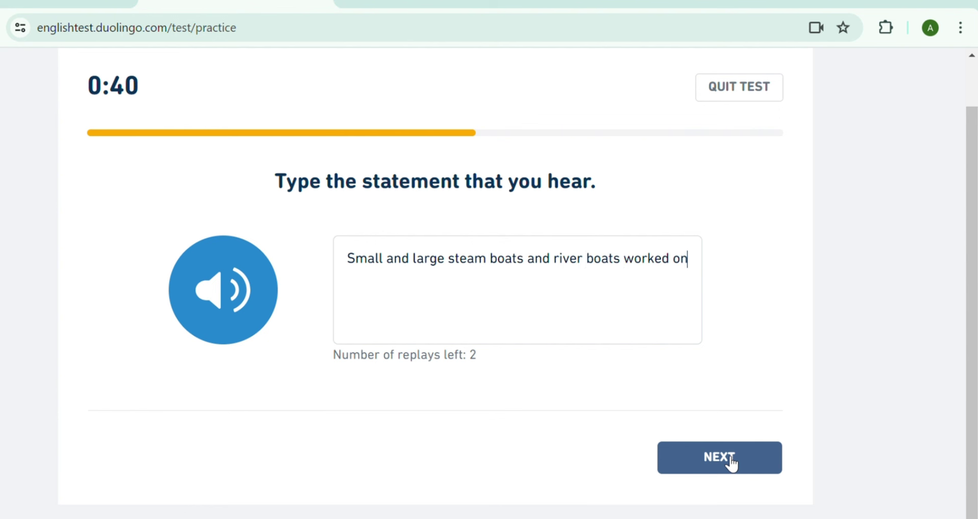
text( lakes and)
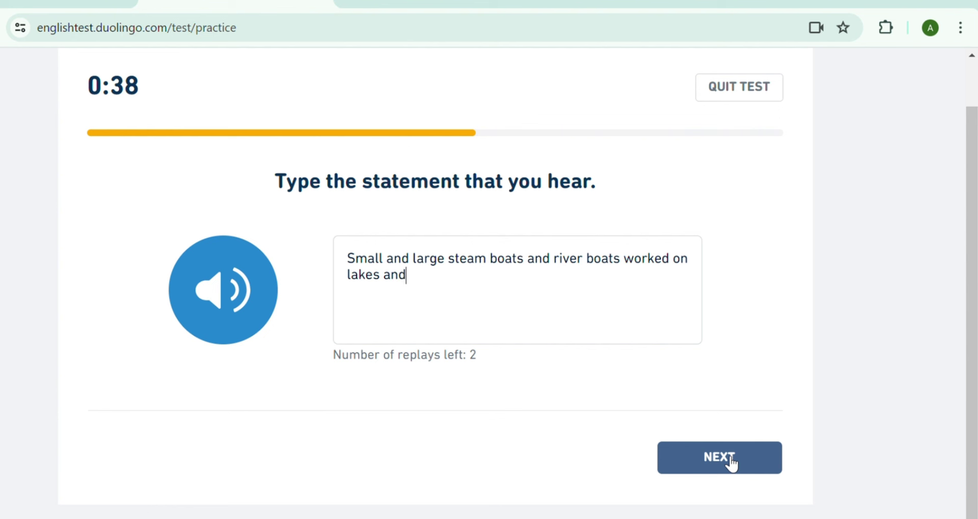
text( rivers.)
Replay the dictation audio twice to check the response about steam boats and river boats, and submit the answer
click(207, 284)
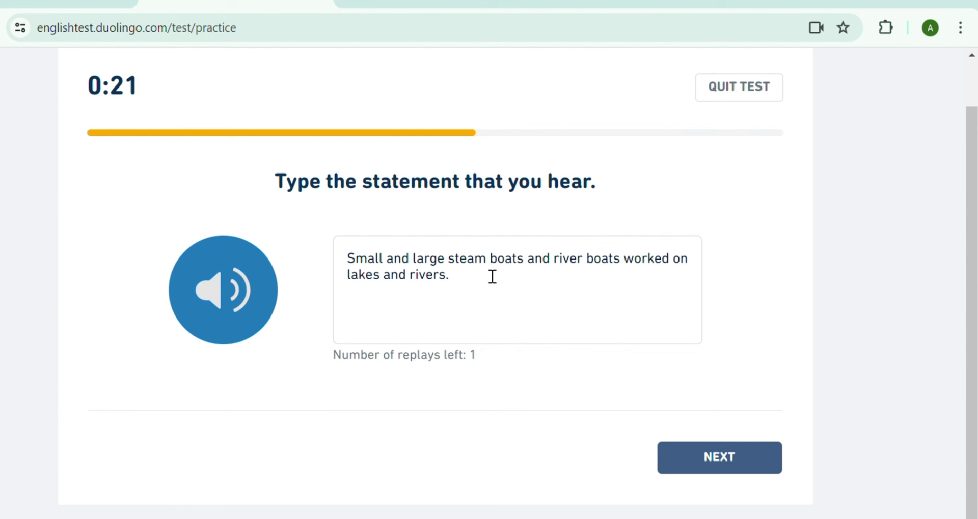
click(246, 332)
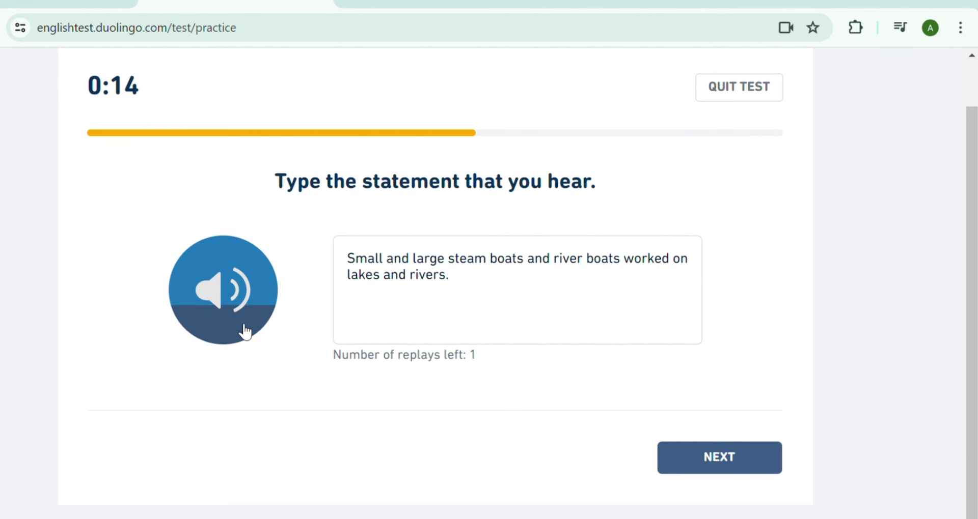
click(721, 461)
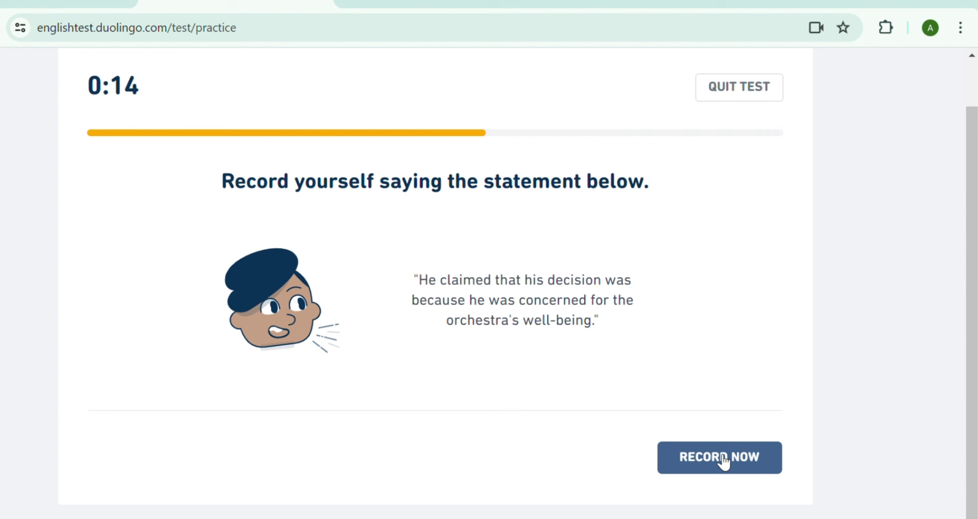
Record the spoken statement "He claimed that his decision was because he was concerned for the orchestra's well-being." and submit it
click(725, 463)
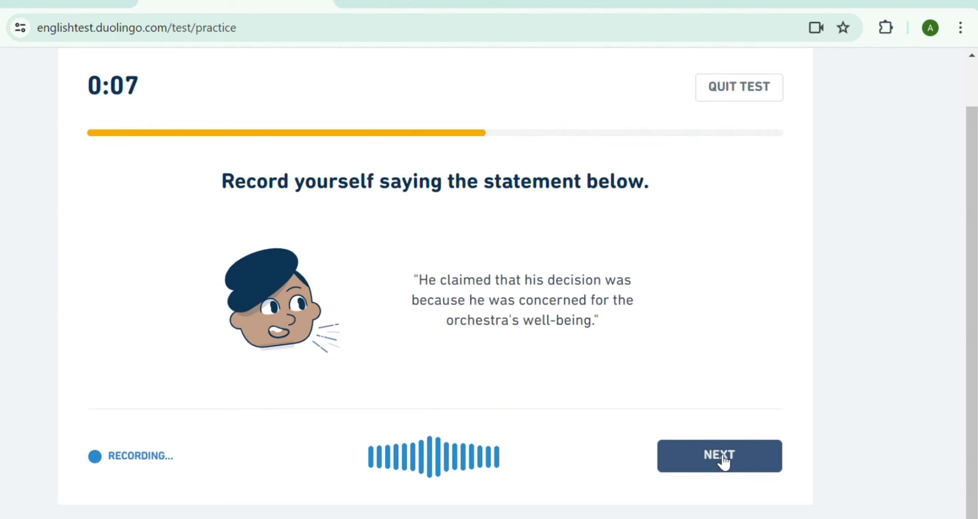
click(722, 462)
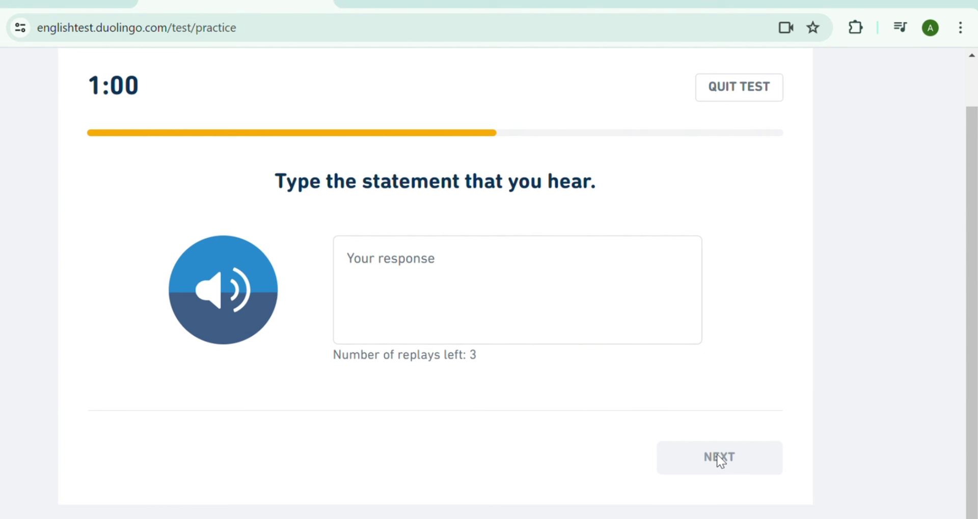
Enter the dictation response "I felt very sorry thst i put them to so much trouble."
text(I f)
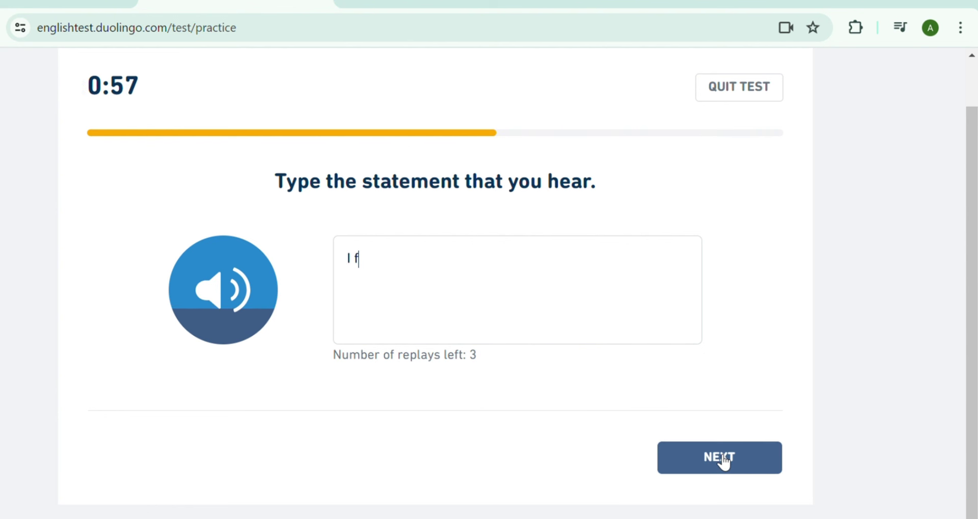
text(elt ver)
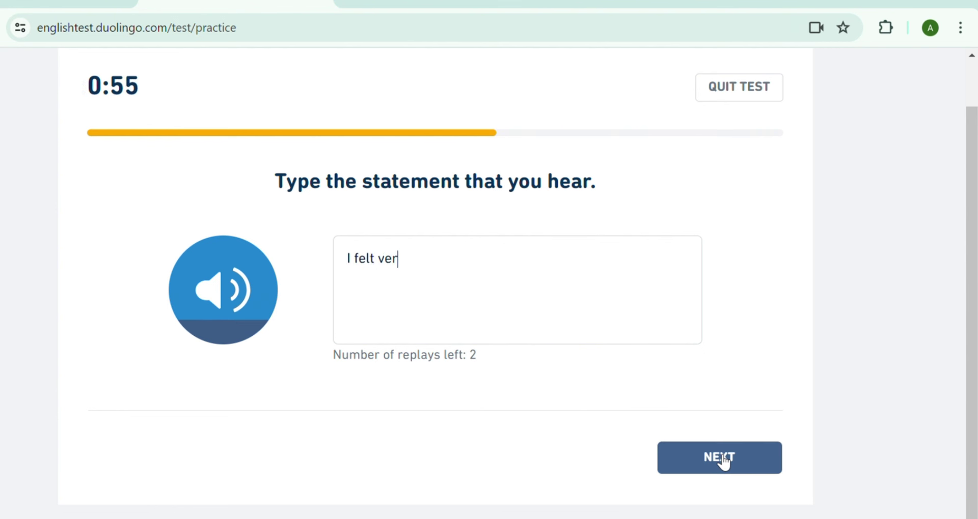
text(y sorry thst i)
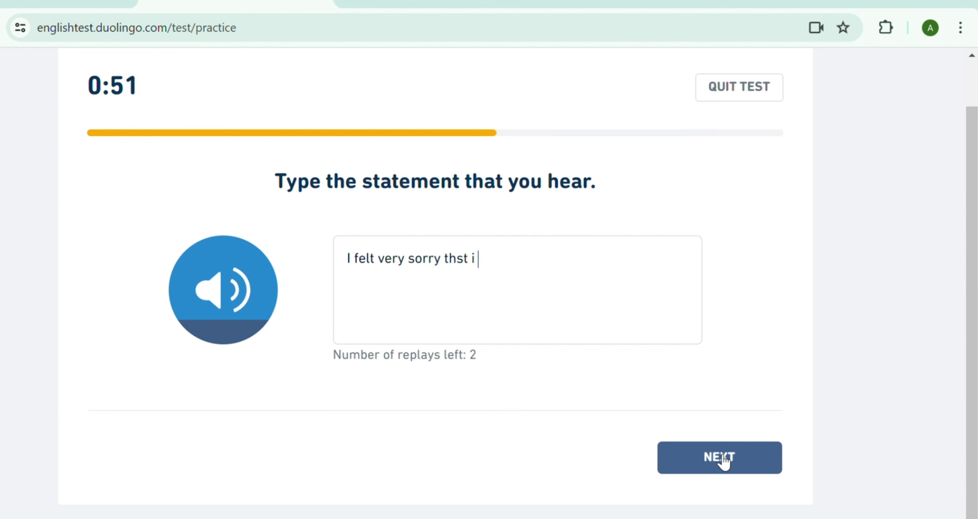
text( put the)
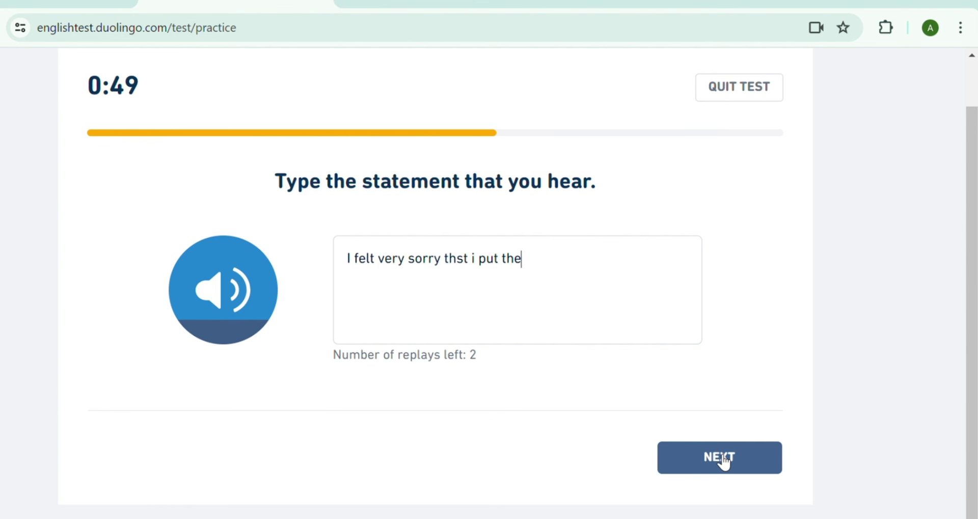
text(m to so m)
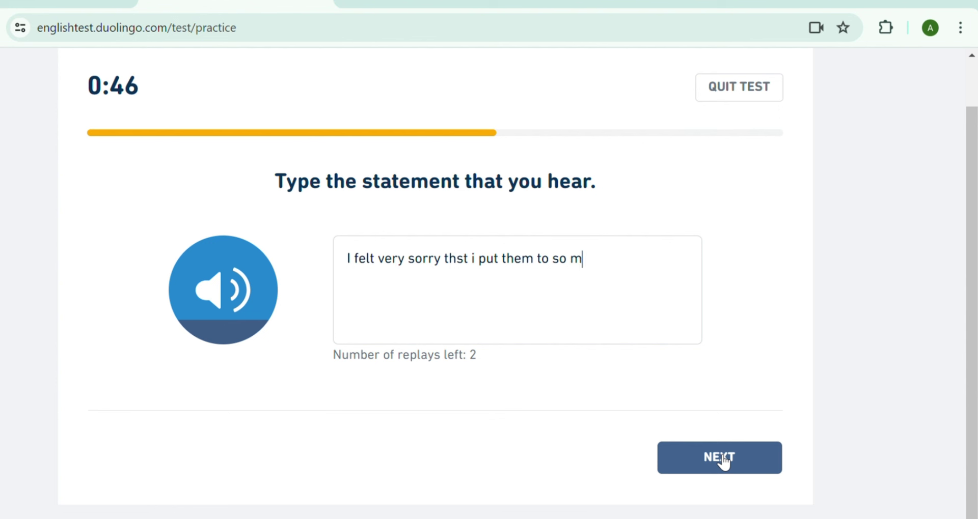
text(uch trou)
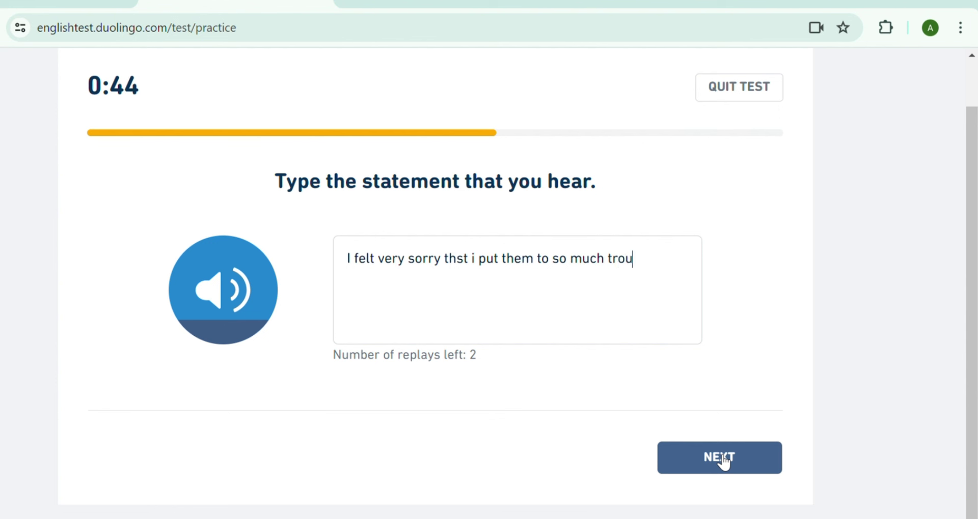
text(ble.)
Replay the dictation audio twice, correct the response to "I felt very sorry that I had put them to so much trouble." and submit it
click(242, 320)
click(464, 260)
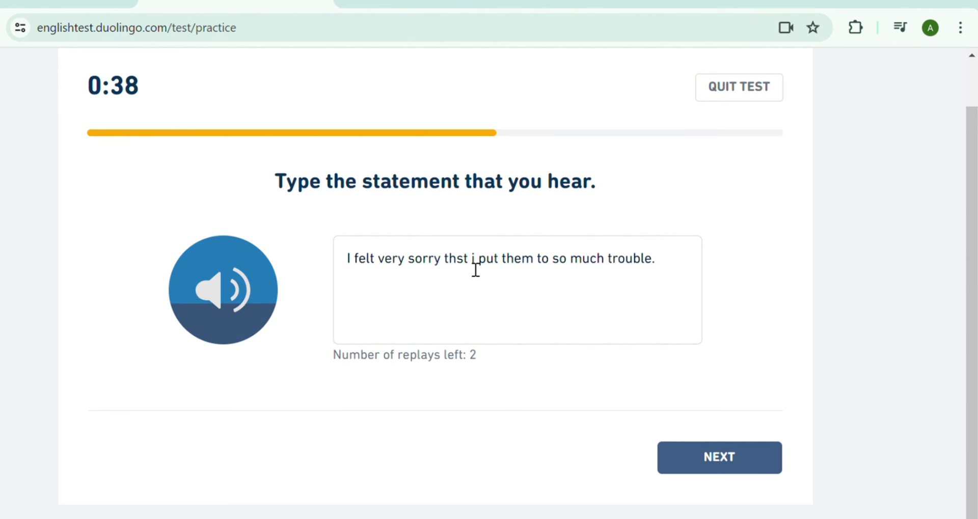
key(BackSpace)
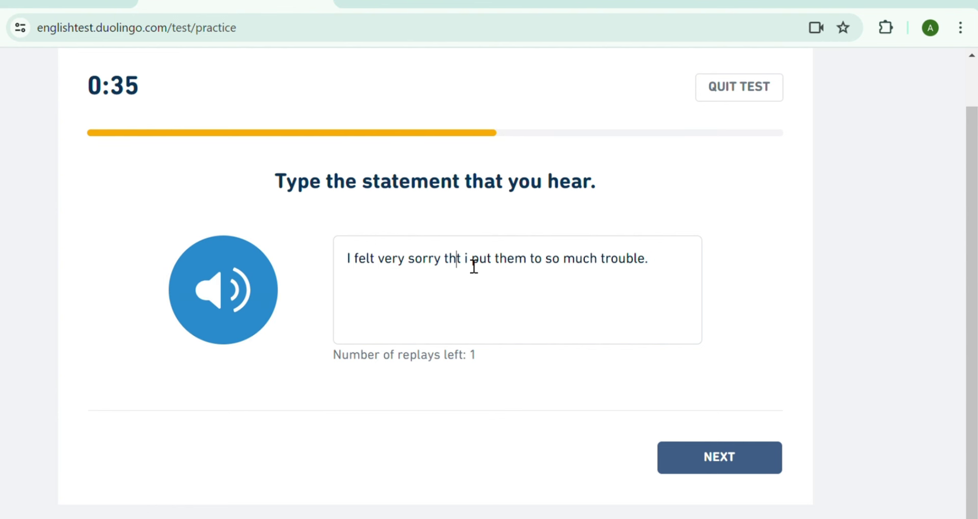
text(a)
key(Right)
key(Right)
key(Right)
key(Right)
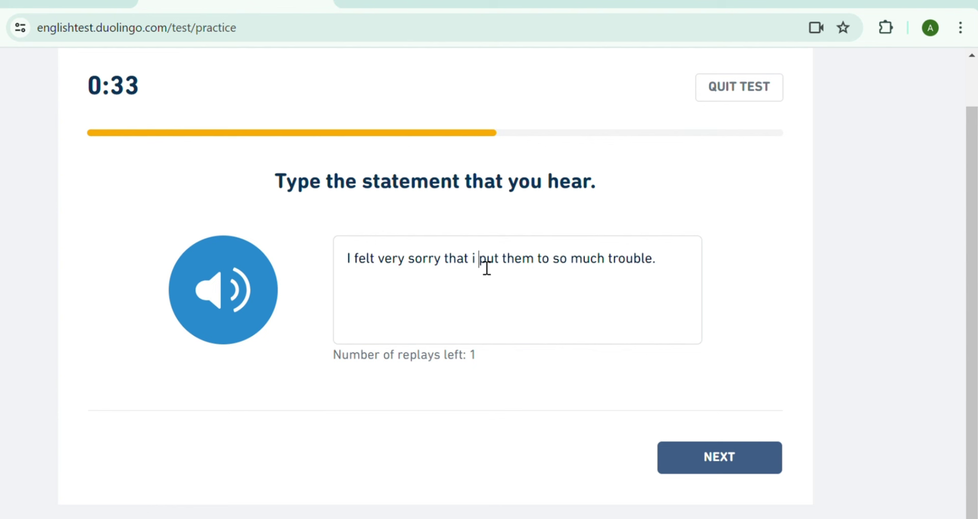
key(BackSpace)
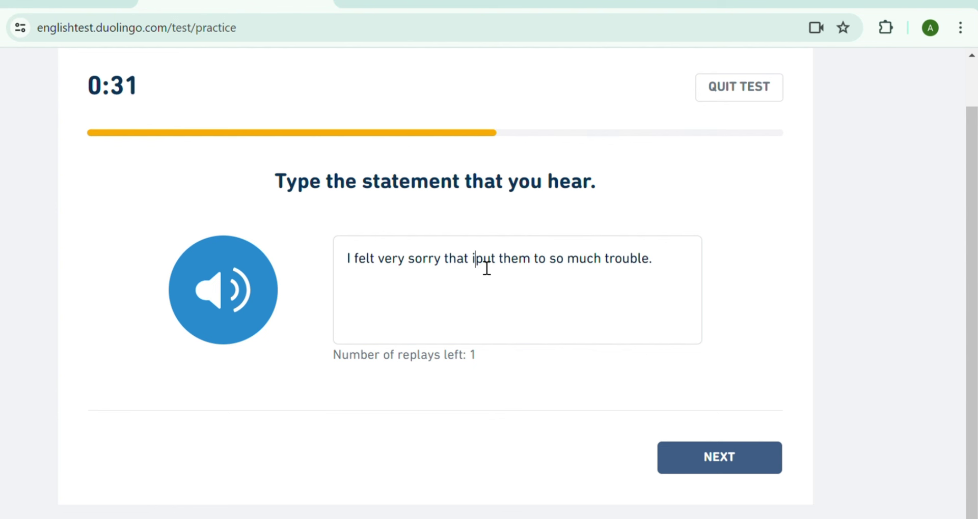
key(BackSpace)
text(I had)
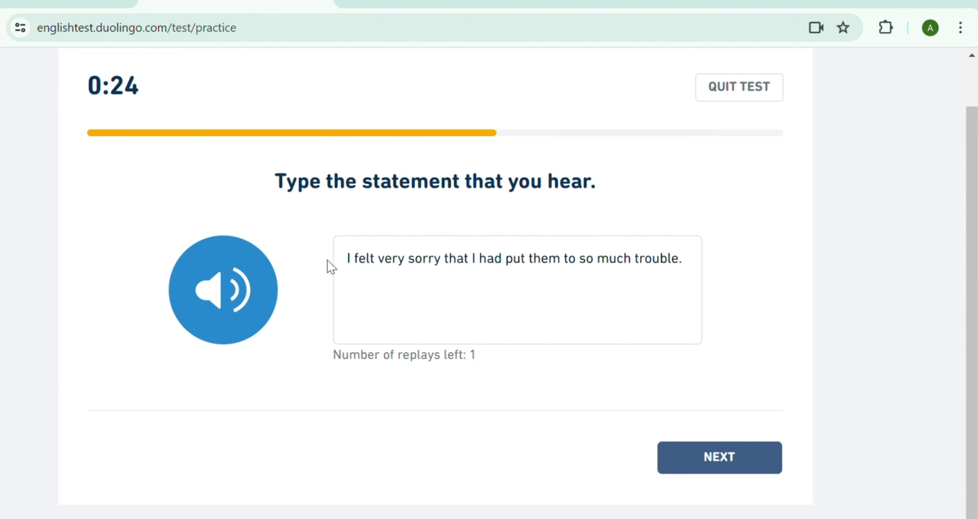
click(256, 288)
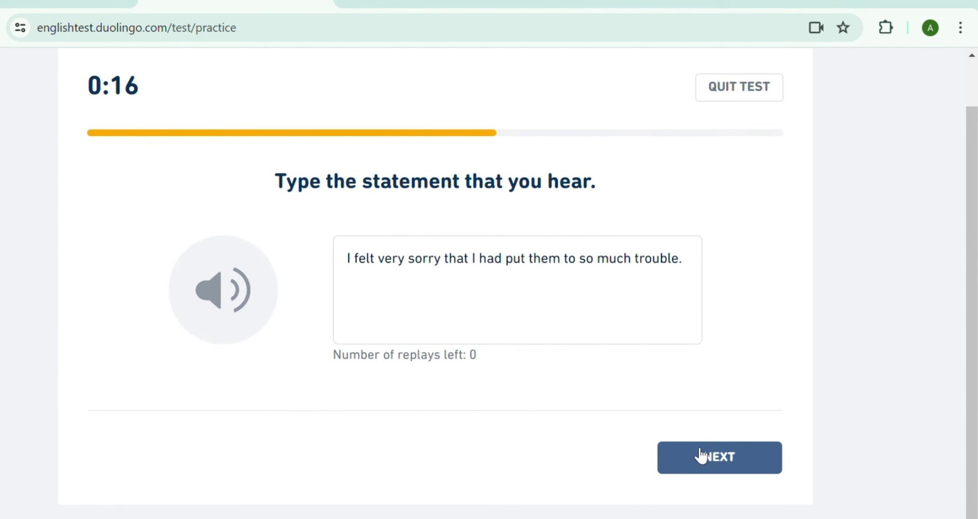
click(712, 471)
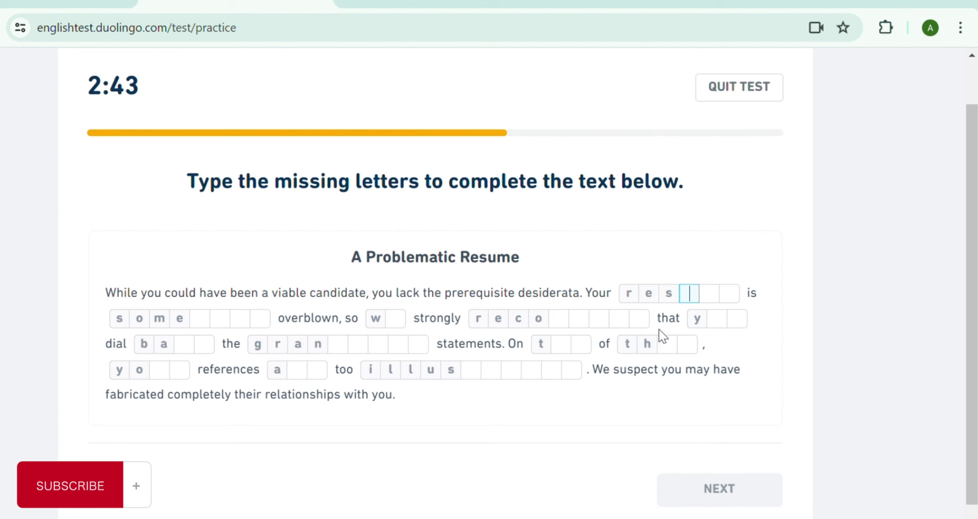
Complete the words "resume", "somewhat", "we", "recommend", "you" and "back" in the text "A Problematic Resume"
text(um)
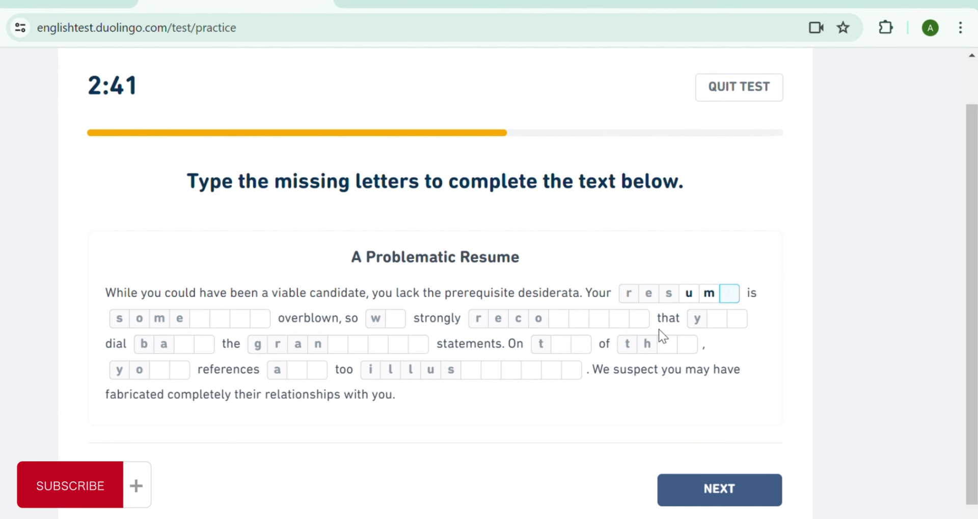
text(ewha)
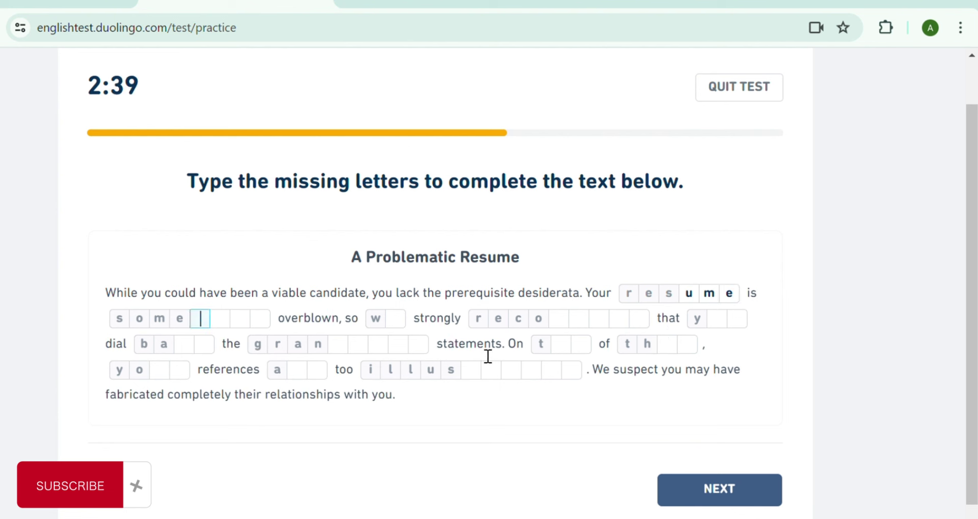
text(t)
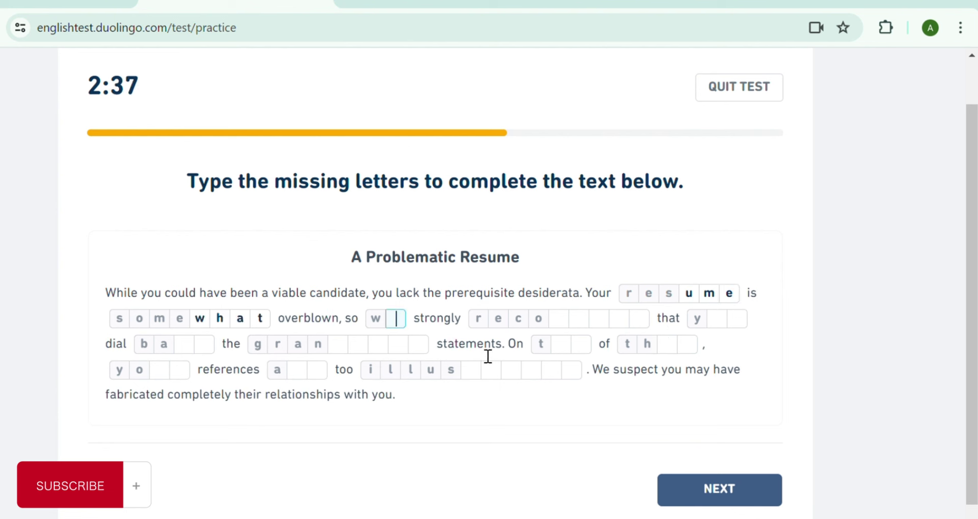
text(e)
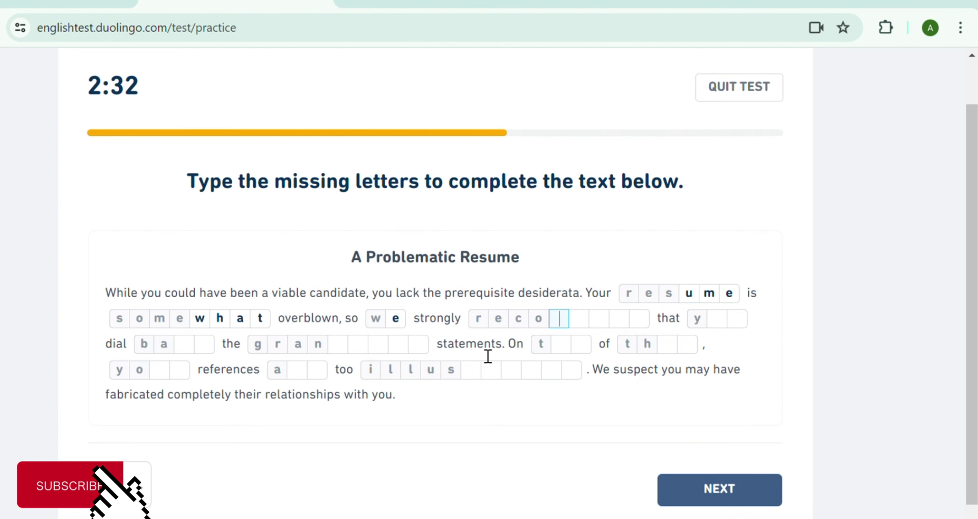
text(m)
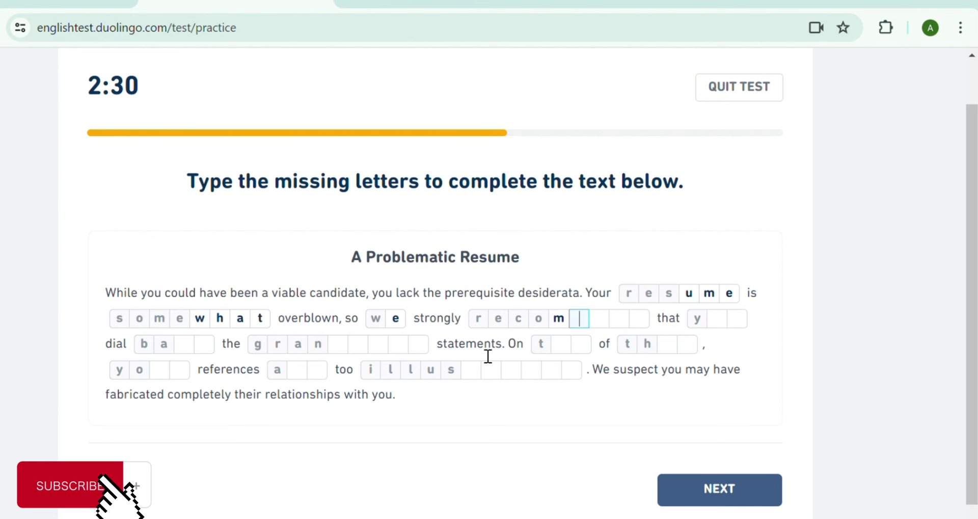
text(mend)
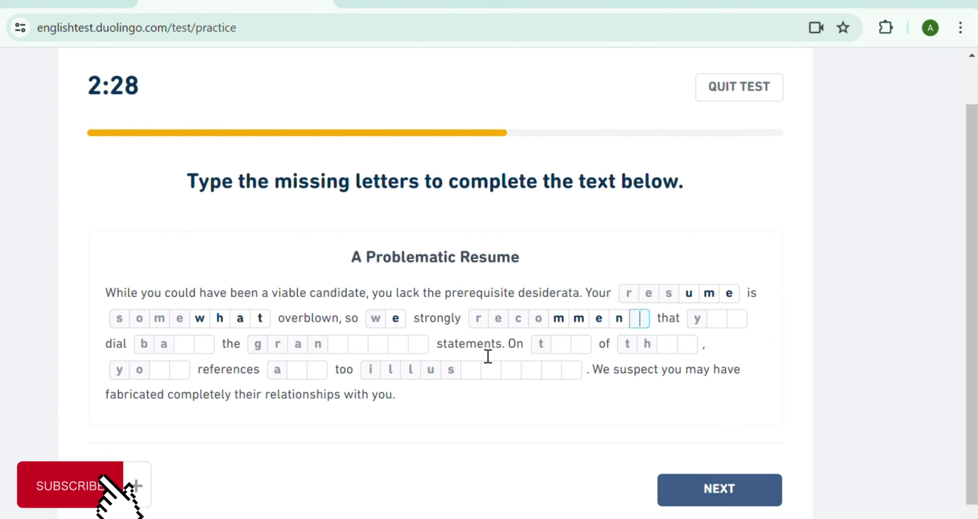
text(ou)
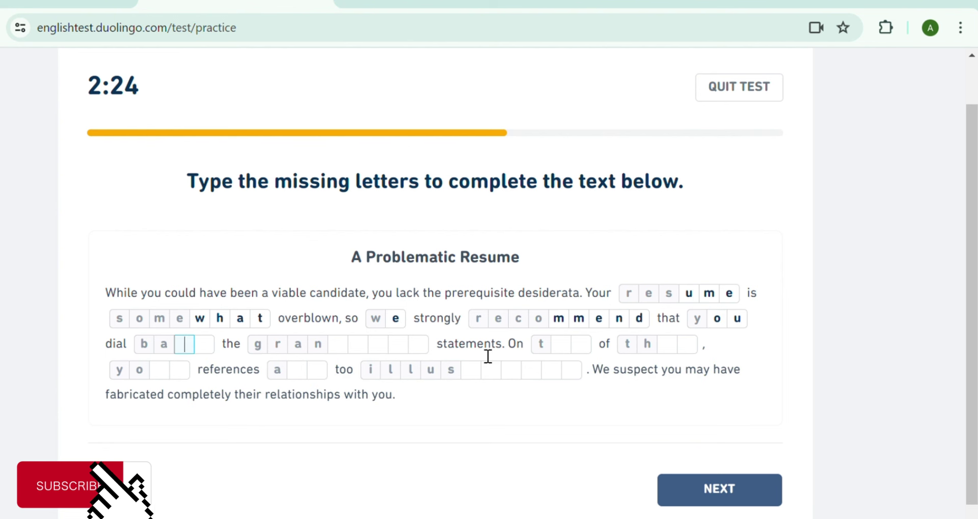
text(ck)
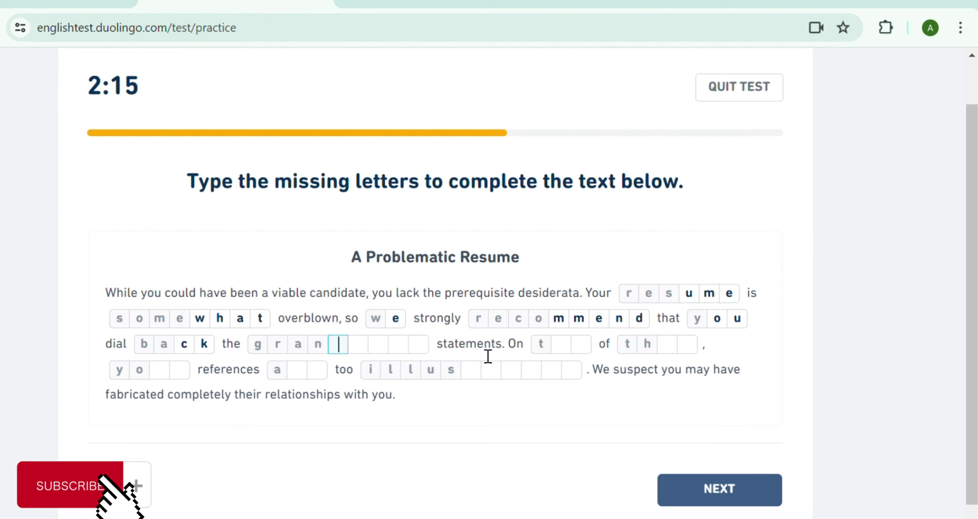
click(565, 354)
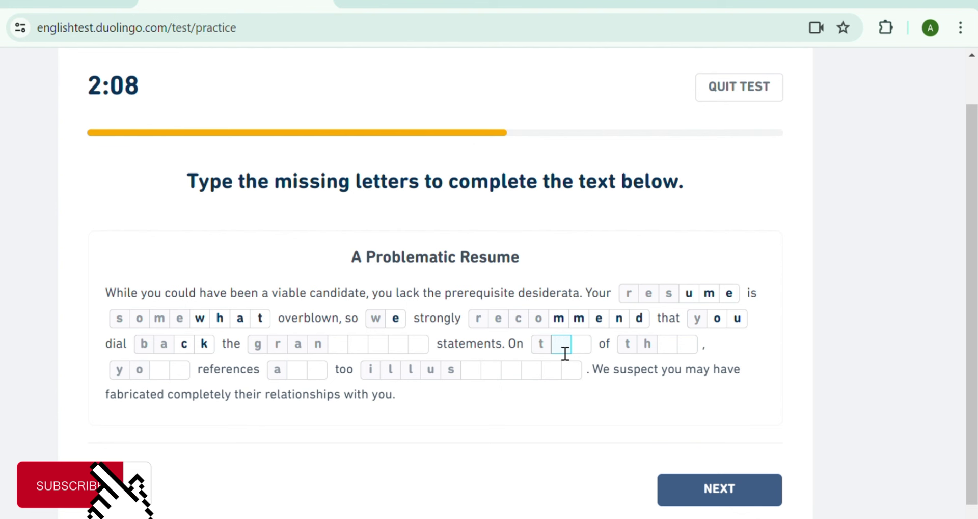
click(476, 377)
text(io)
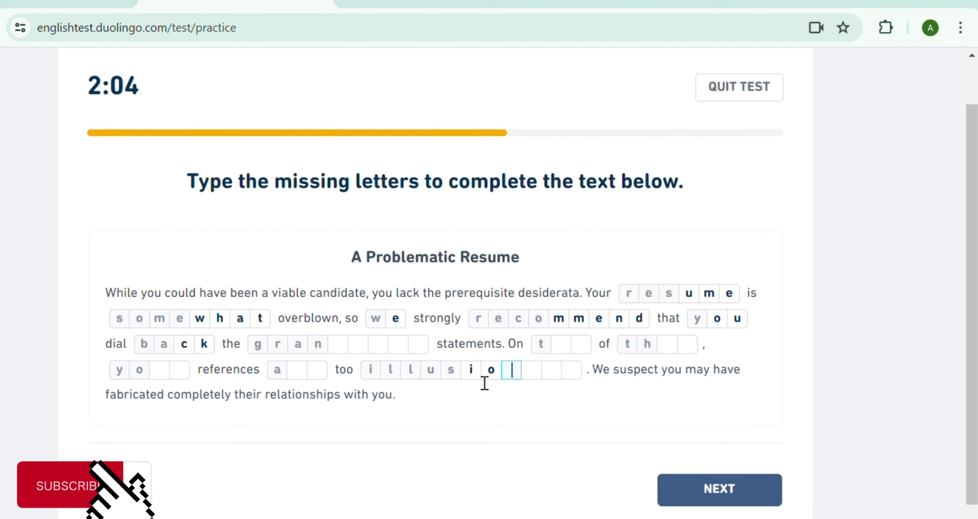
text(ns)
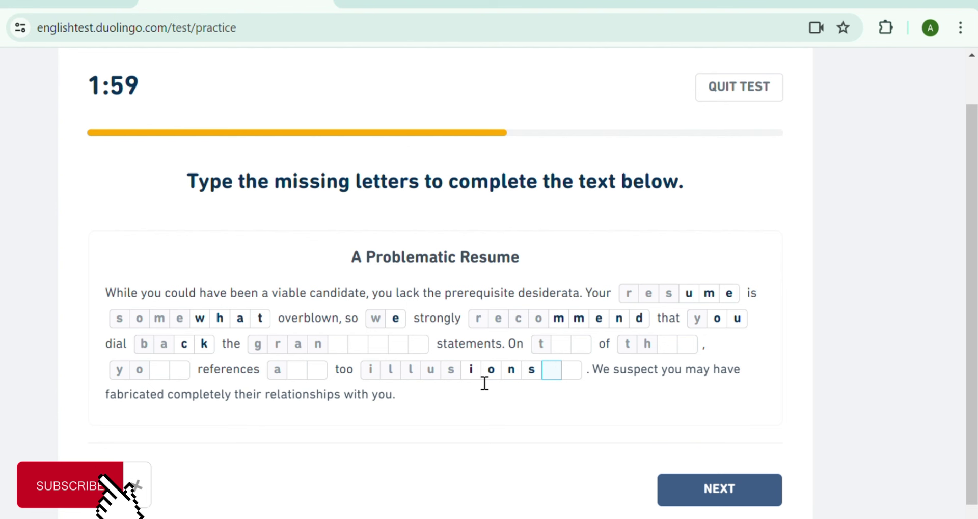
key(BackSpace)
key(BackSpace)
key(BackSpace)
key(BackSpace)
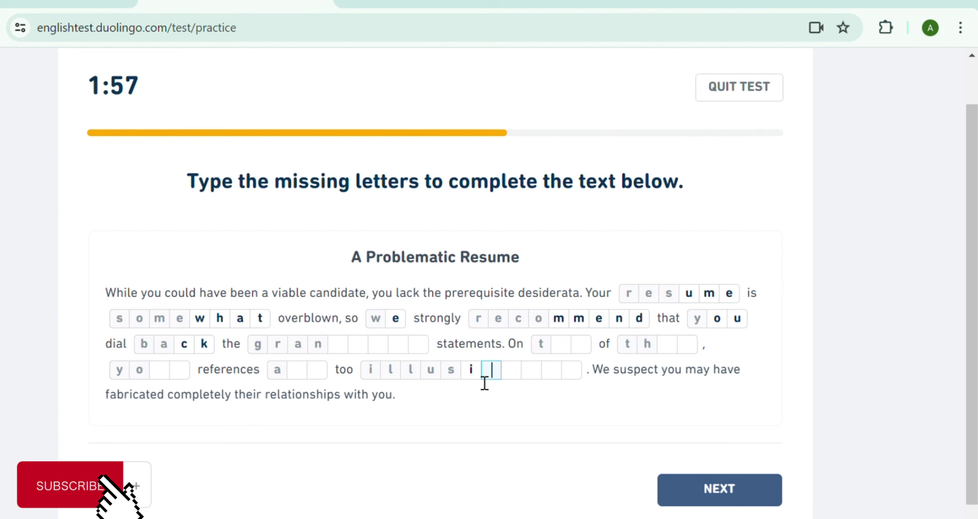
key(BackSpace)
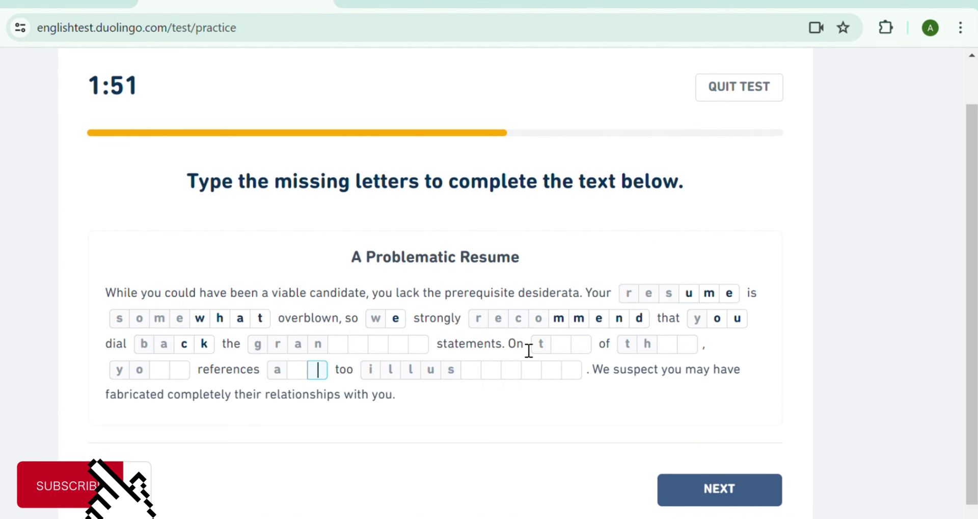
Complete the word between "On" and "of" as "the", and the words around "references" as "your" and "are"
click(568, 353)
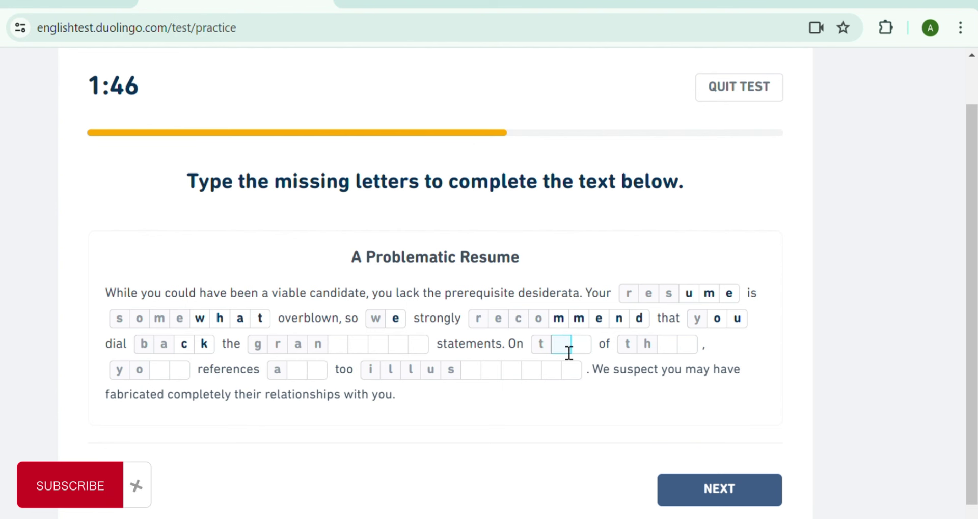
text(he)
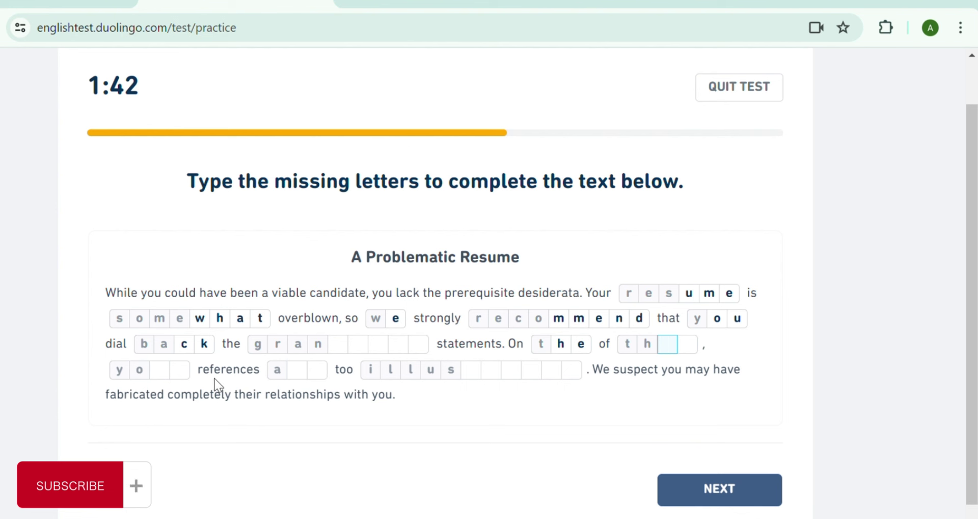
click(166, 377)
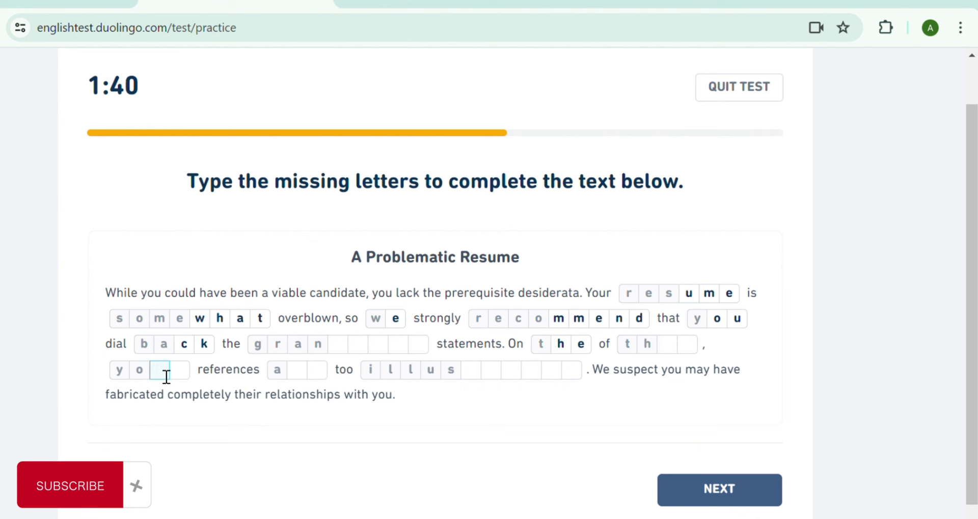
text(ur )
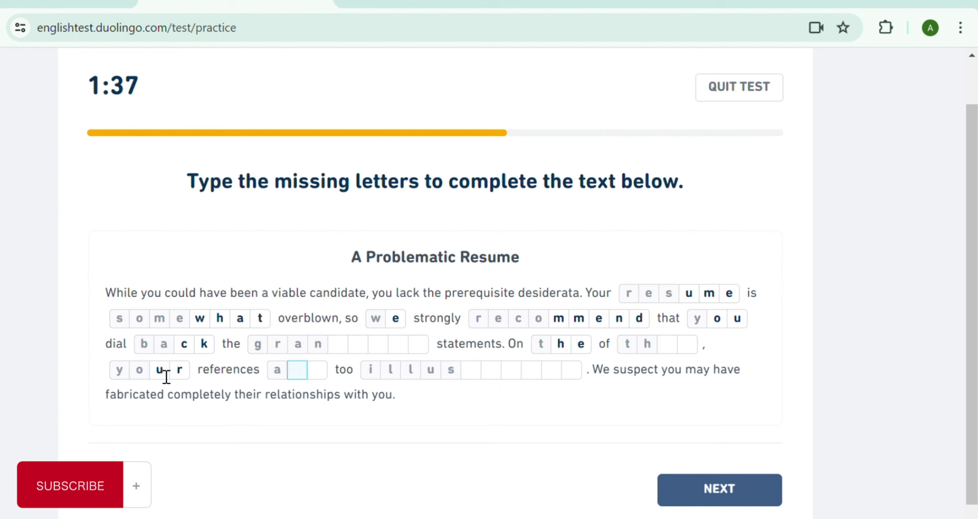
text(re)
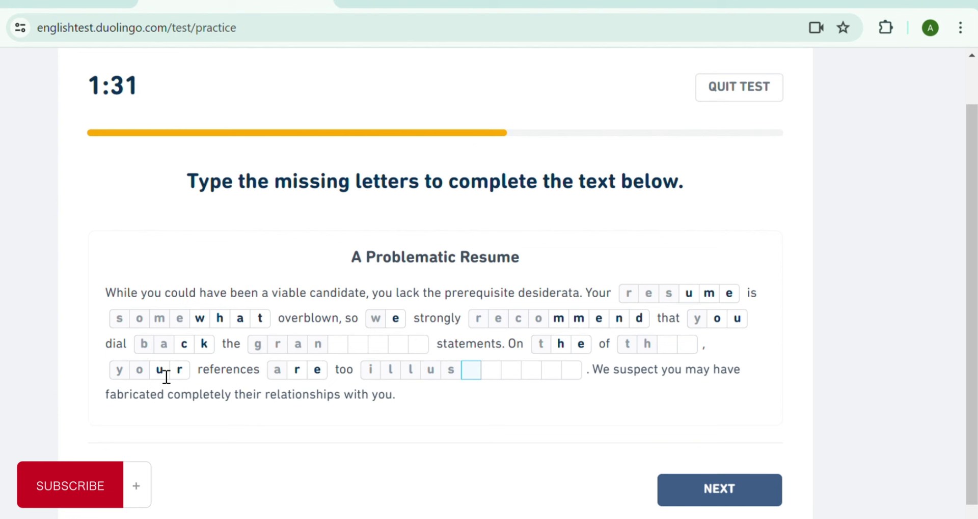
Complete the word after "too" as "illustrated", correcting the mistyped letter
text(tr)
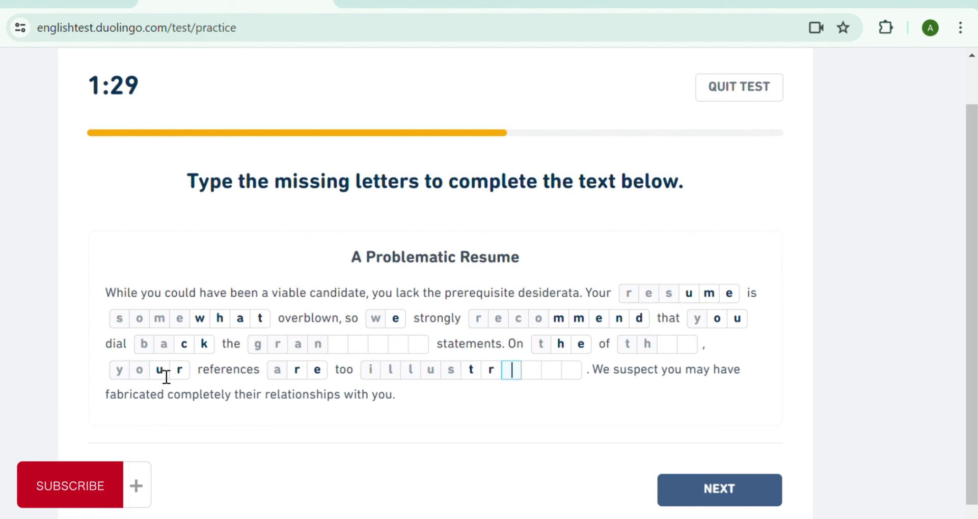
text(ar)
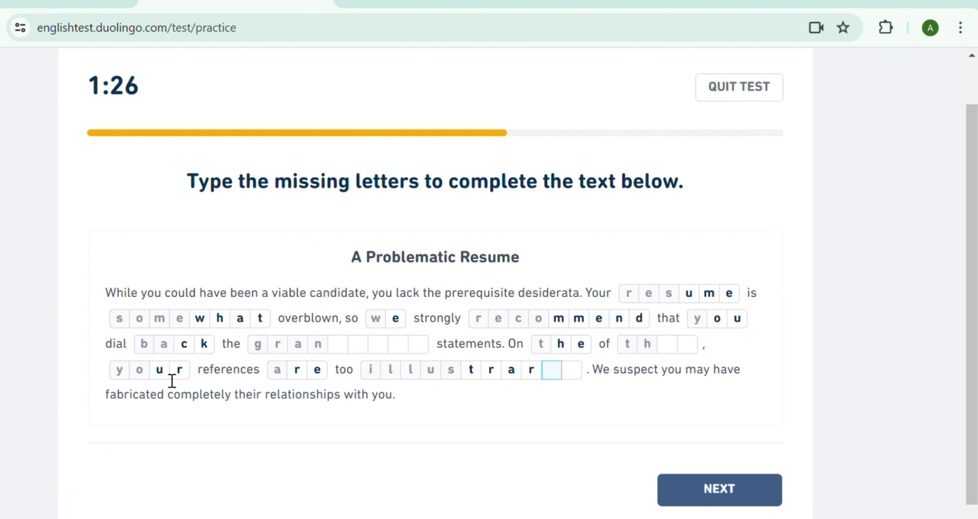
key(BackSpace)
text(ted)
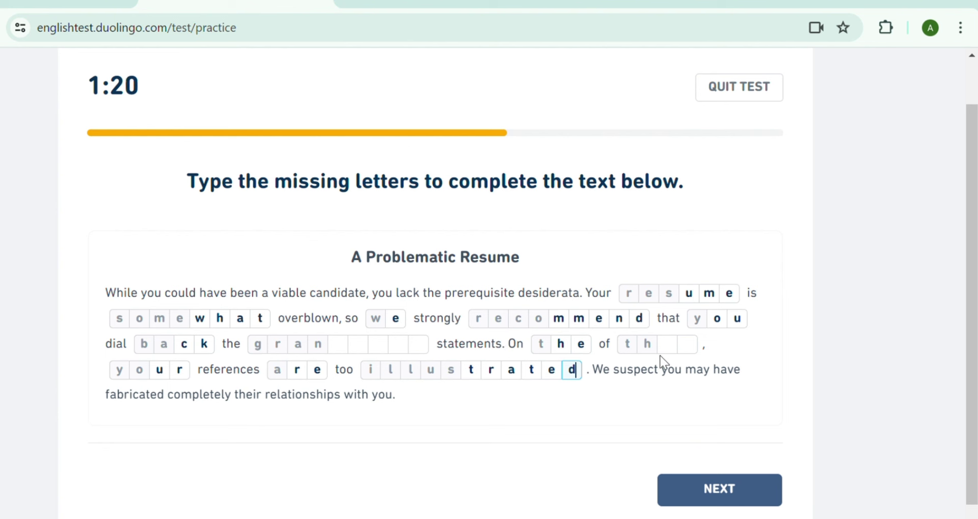
Change the word between "On" and "of" to "top" and complete the word after "of" as "that"
click(595, 352)
key(BackSpace)
key(BackSpace)
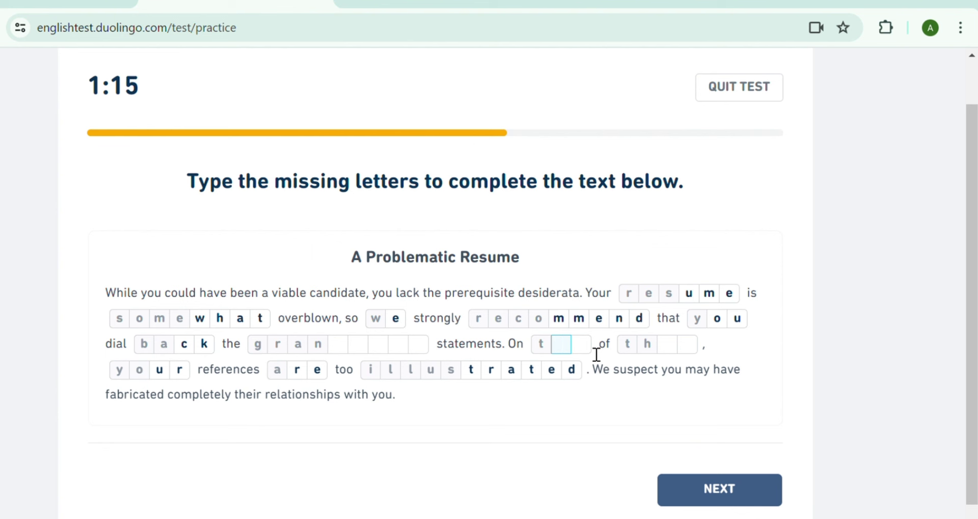
text(op)
text(at)
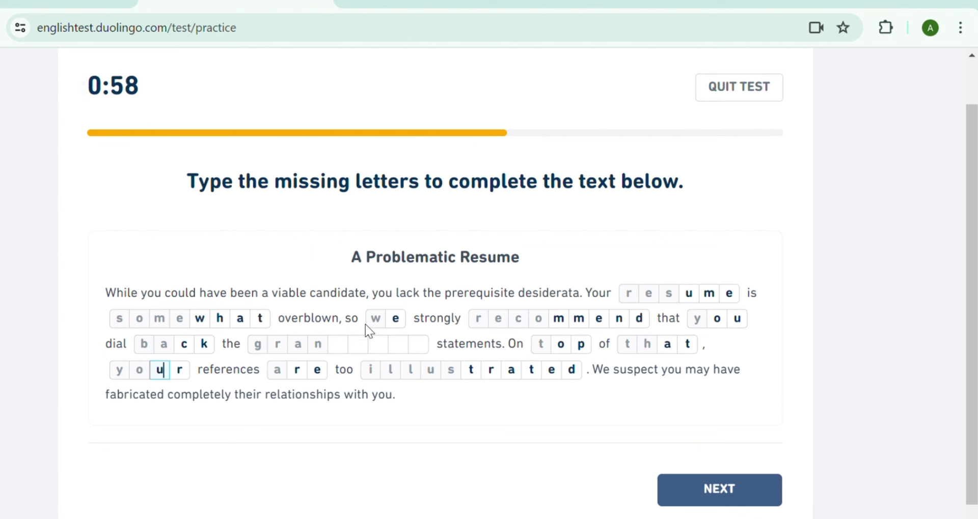
Complete the word before "statements" as "grandeury" and submit the "A Problematic Resume" text
click(353, 353)
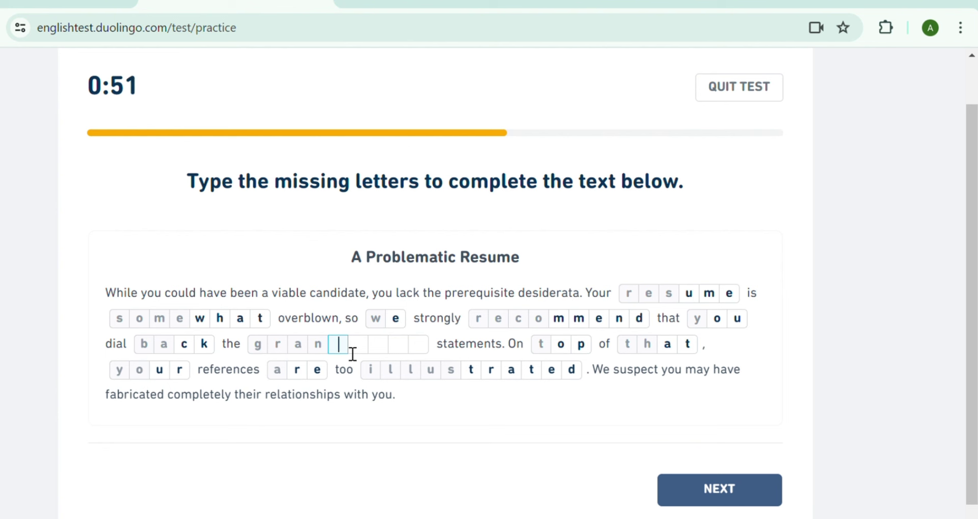
text(deury)
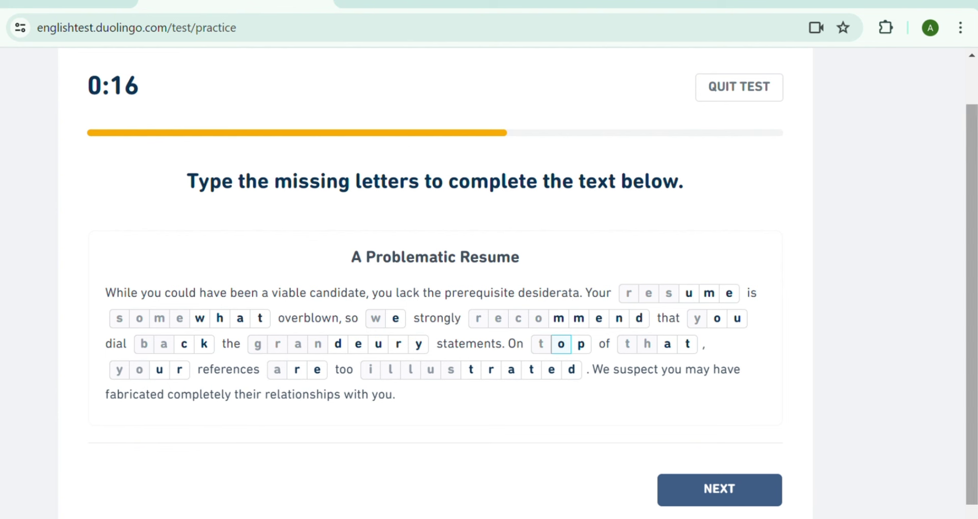
click(756, 495)
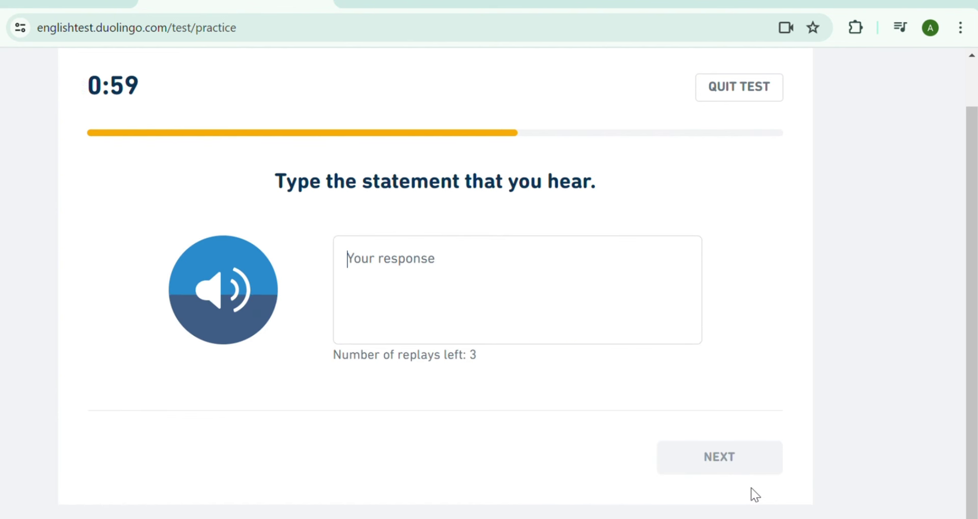
Begin the dictation response with "These tea rooms often double as pastry rooms so that", correcting "pastries" to "pastry"
text(The)
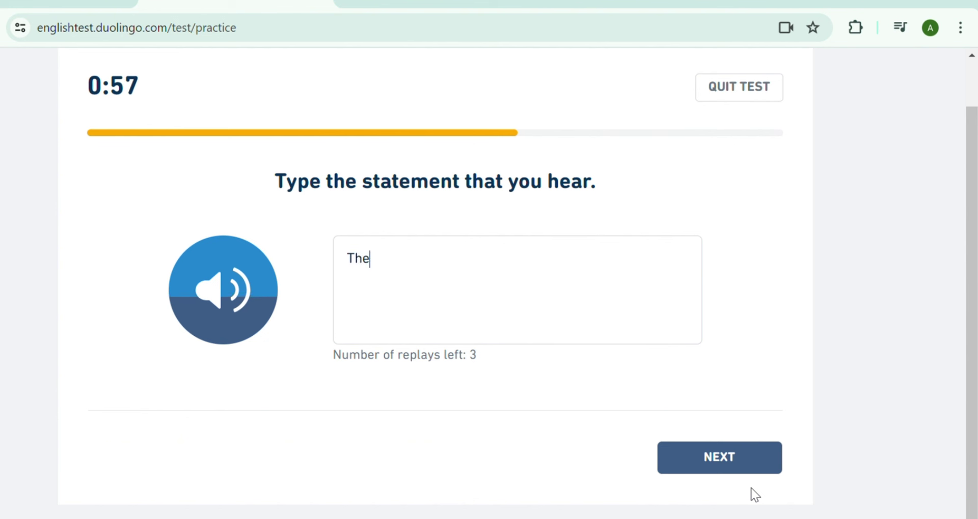
text(se tea)
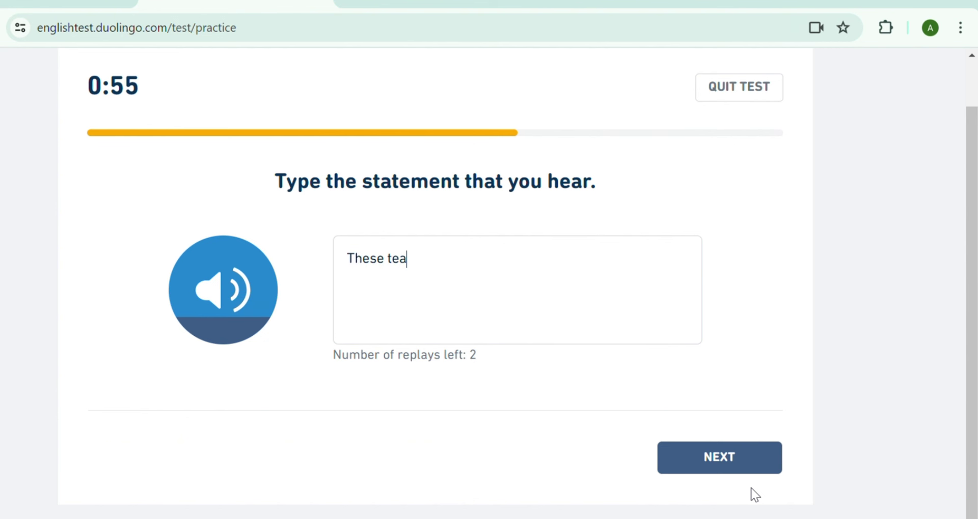
text( rooms often d)
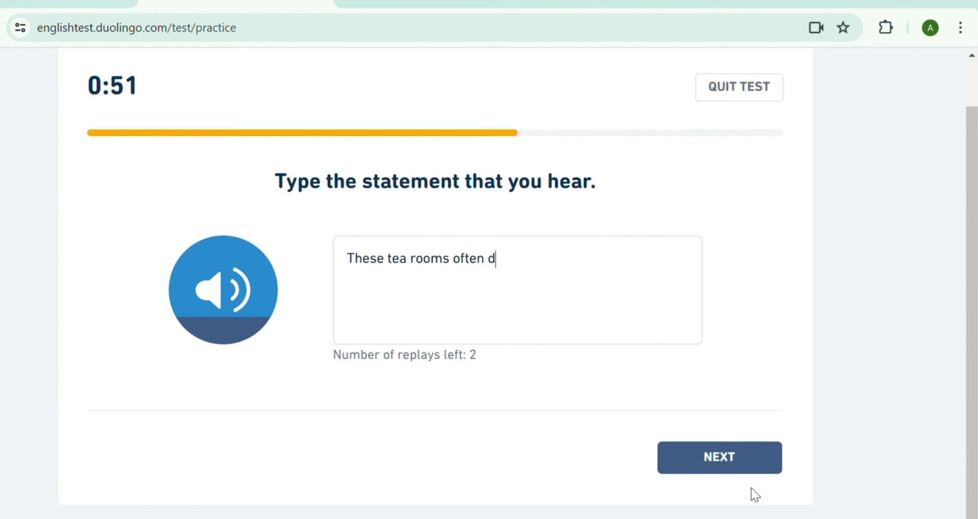
text(ouble a)
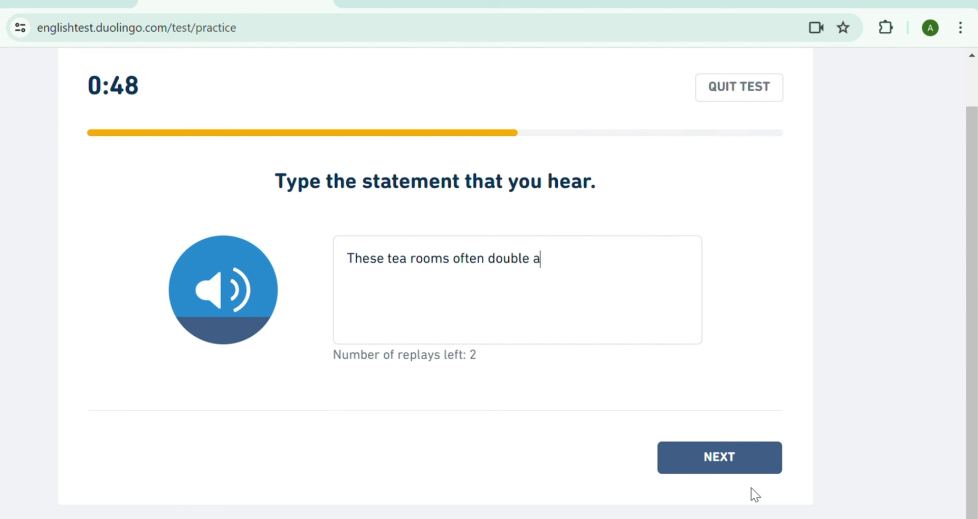
text(s pastries)
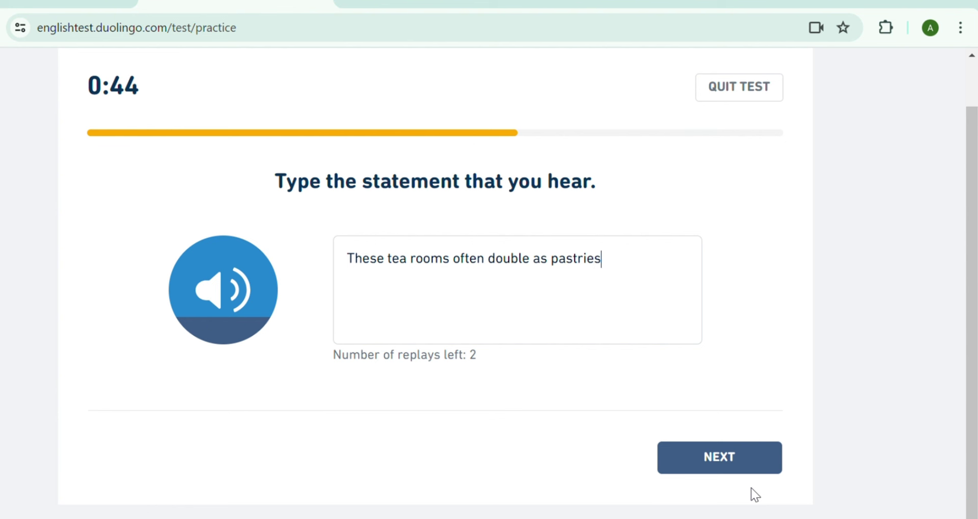
key(BackSpace)
key(BackSpace)
text(y rooms so that)
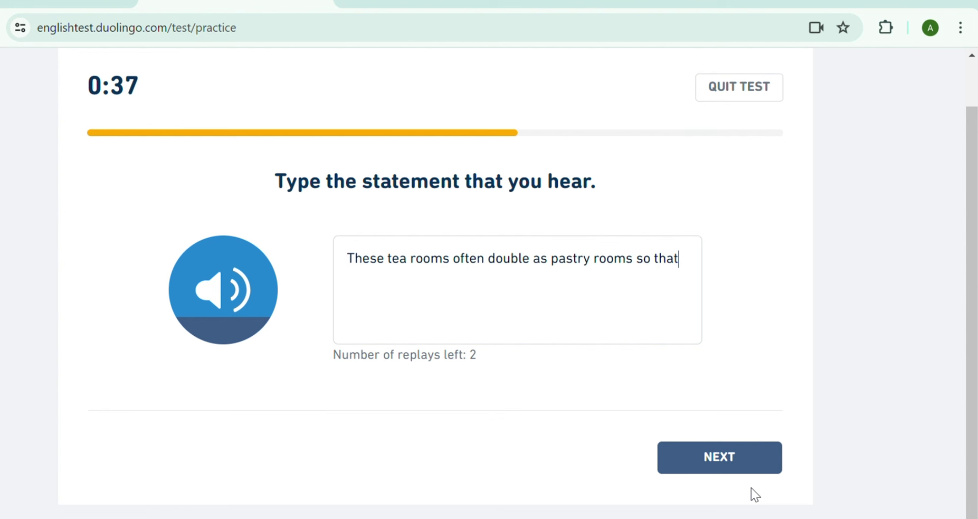
Finish the dictation response with "tea and pastries are enjoyed together."
text( tea and )
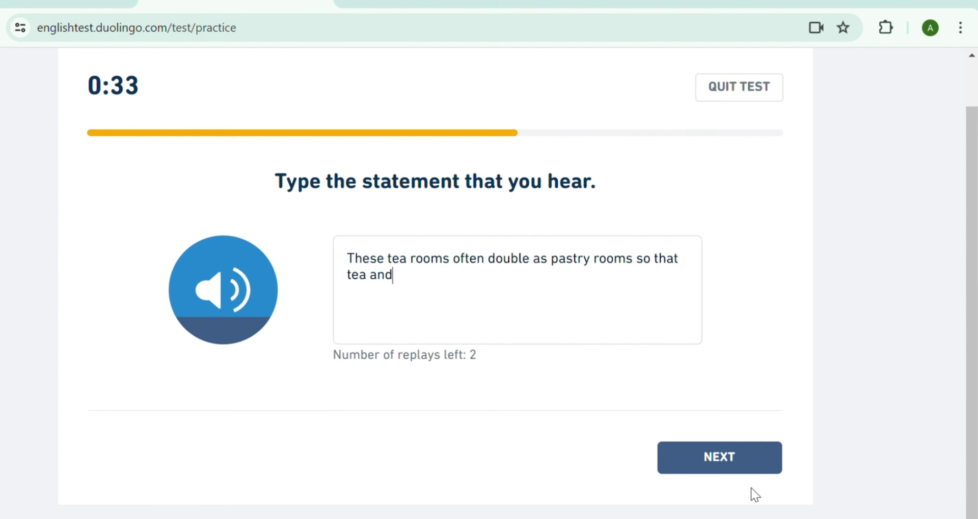
text(pastr)
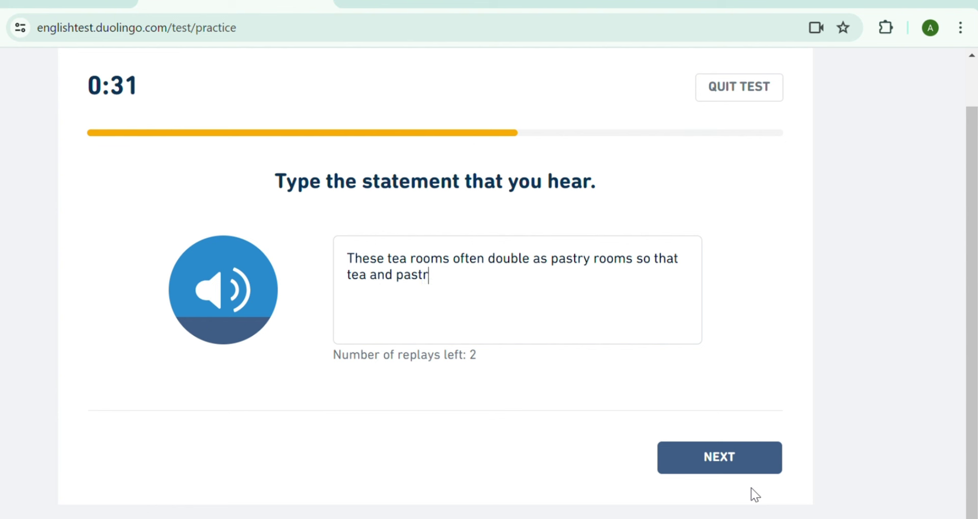
text(ies are)
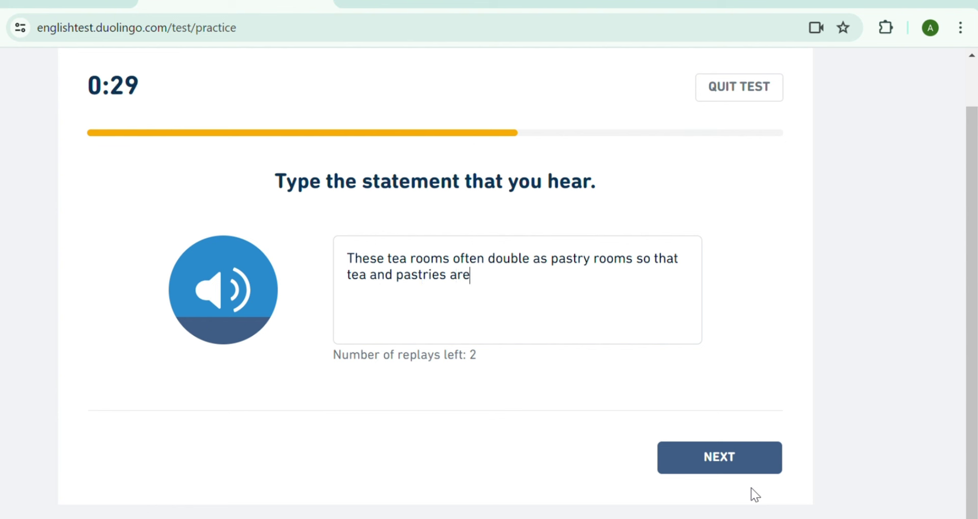
text( enjo)
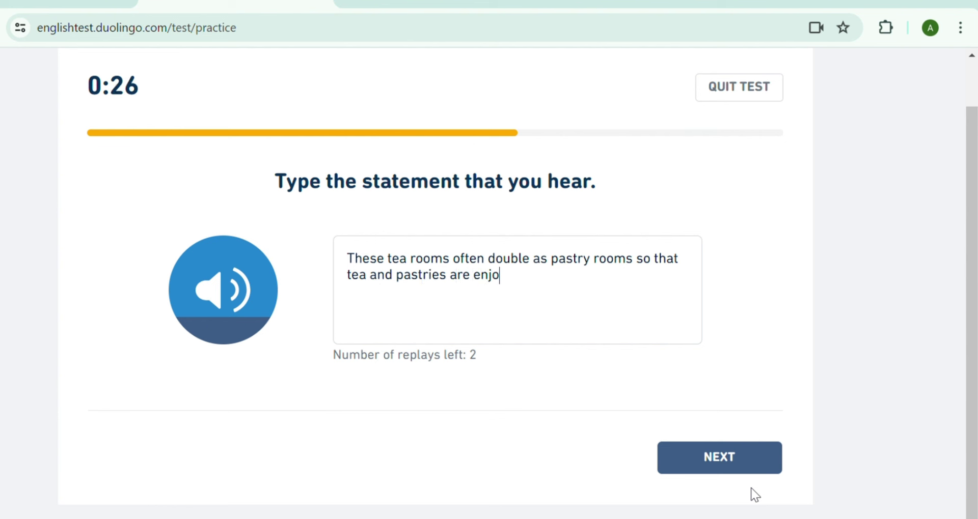
text(yed together.)
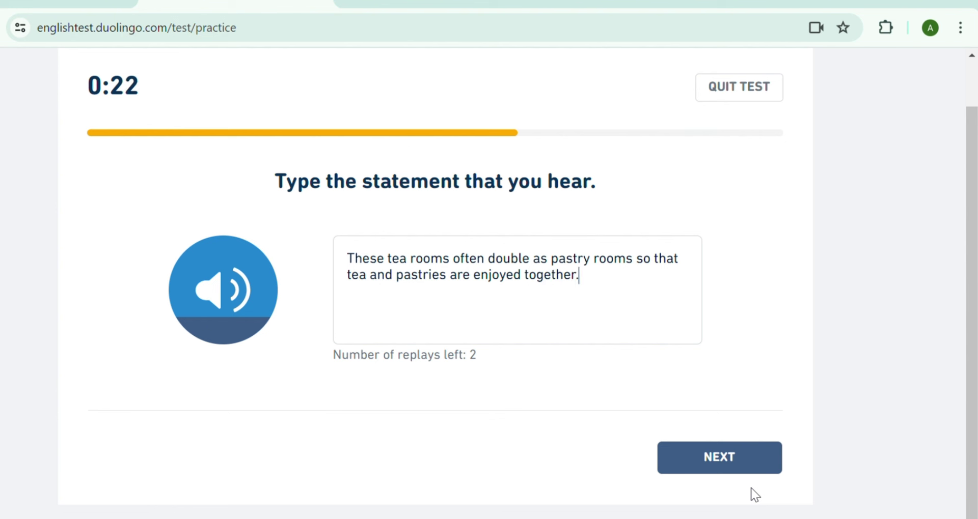
Replay the dictation audio once and replace "pastry rooms" with "bakeries" in the response
click(244, 315)
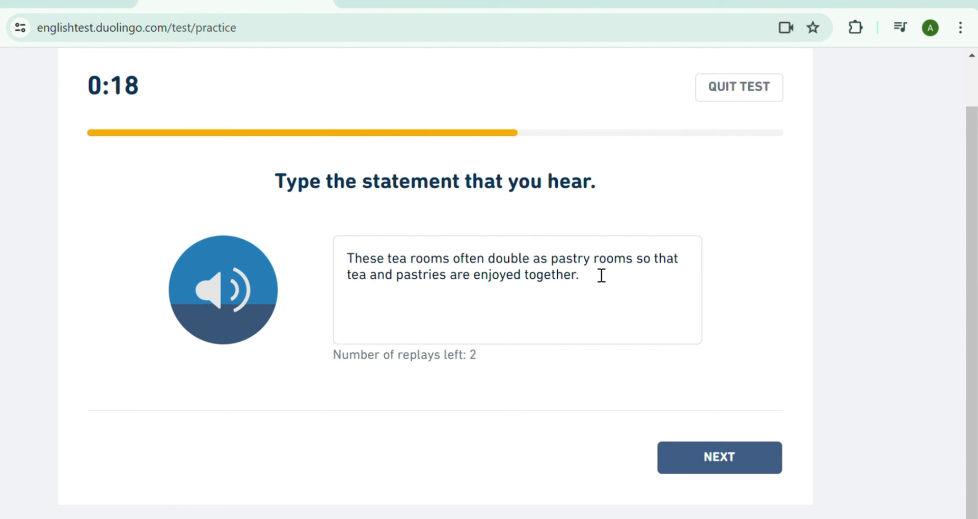
click(642, 263)
key(BackSpace)
key(BackSpace)
key(BackSpace)
key(BackSpace)
key(BackSpace)
key(BackSpace)
key(BackSpace)
key(BackSpace)
key(BackSpace)
key(BackSpace)
key(BackSpace)
key(BackSpace)
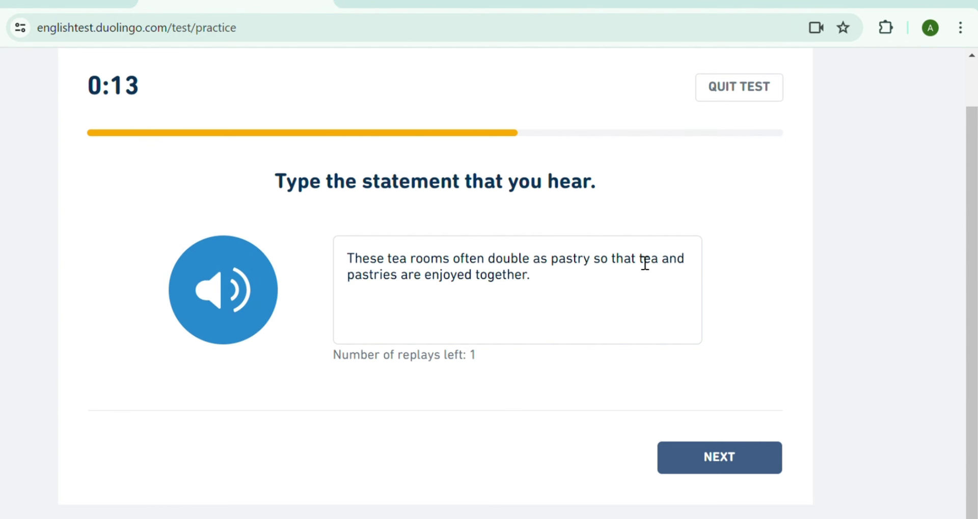
key(BackSpace)
text(bak)
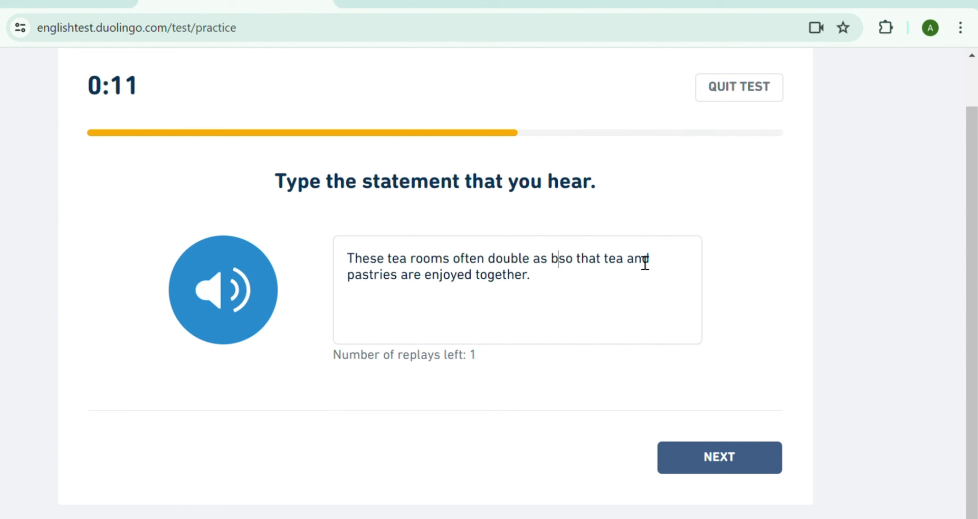
text(eries)
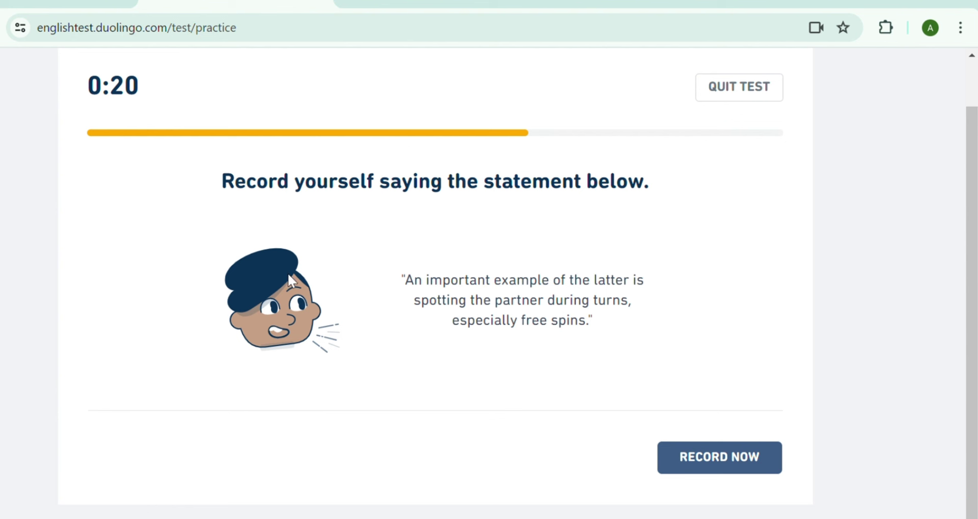
Record the statement "An important example of the latter is spotting the partner during turns, especially free spins." and submit it
click(724, 457)
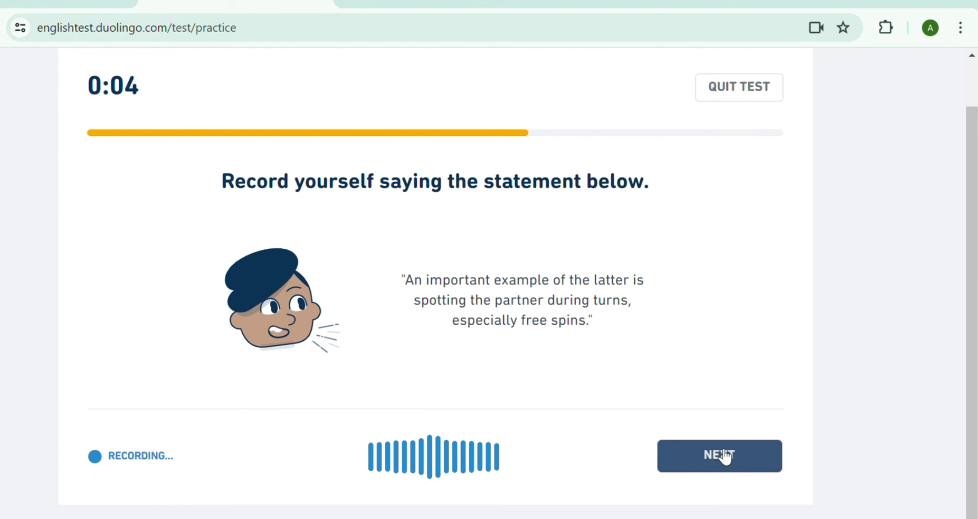
click(724, 456)
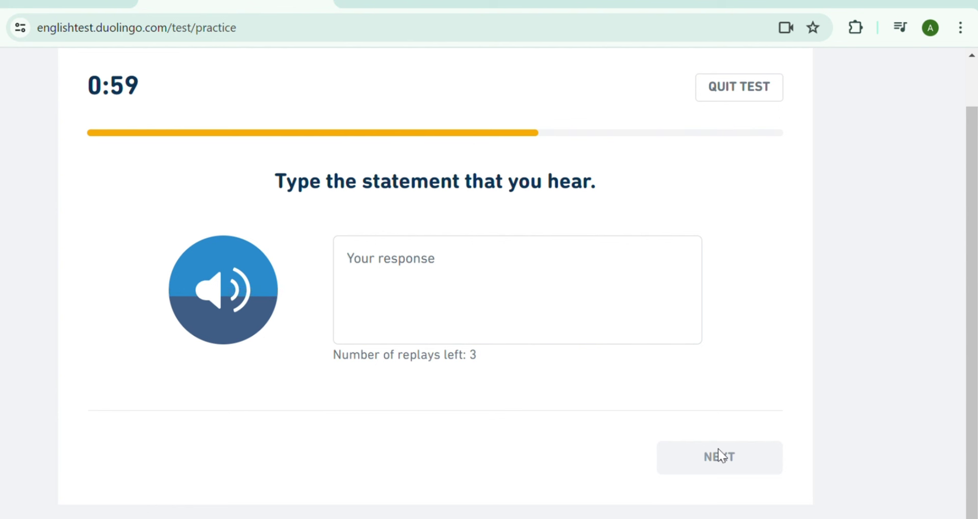
Begin the new dictation response with "The company prioritized the use of recycled"
text(The )
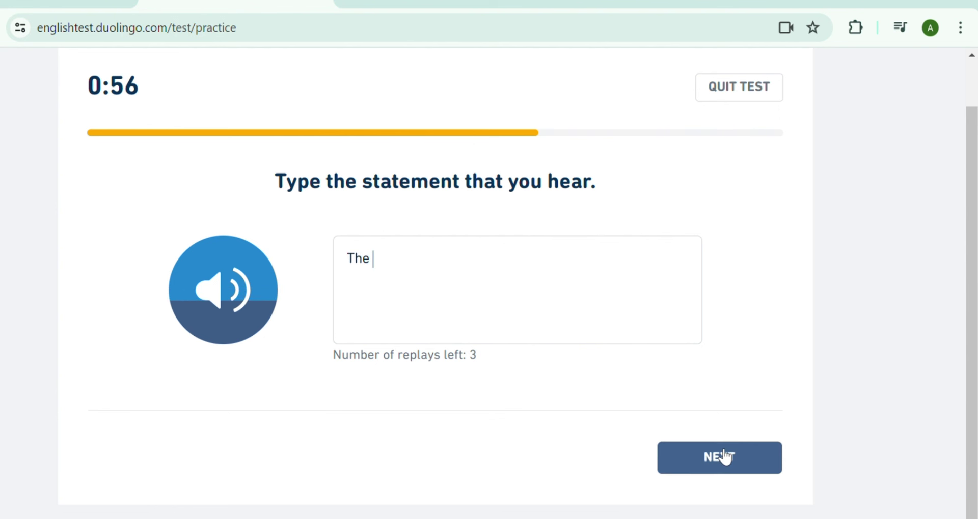
text(company)
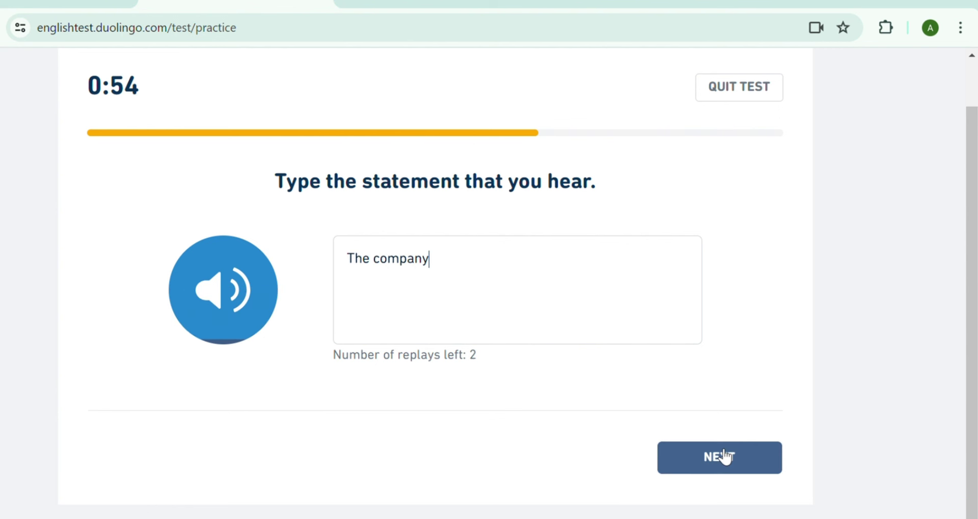
text( prior)
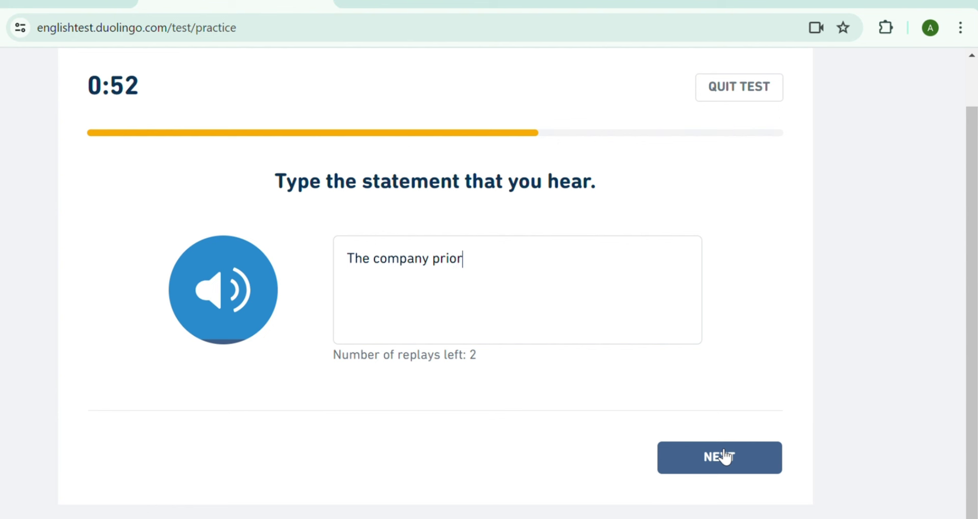
text(itized the )
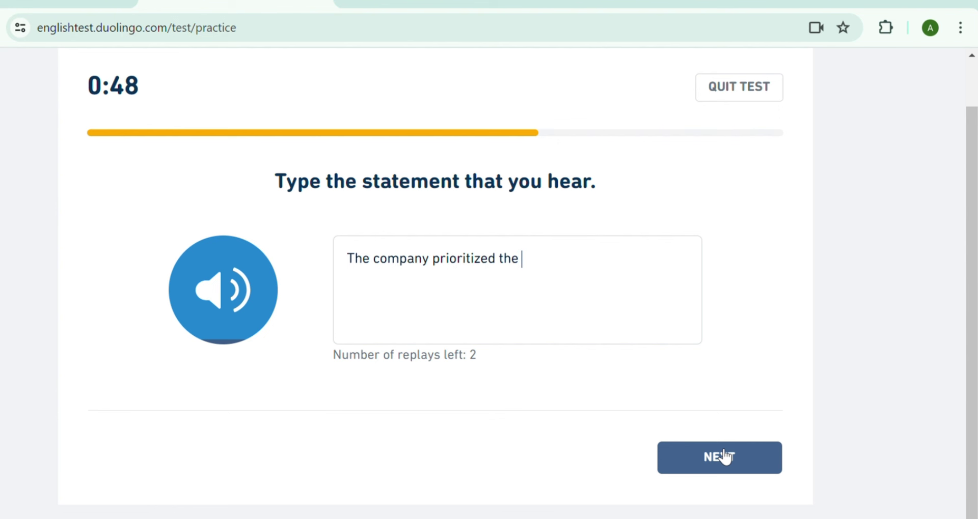
text(use of r)
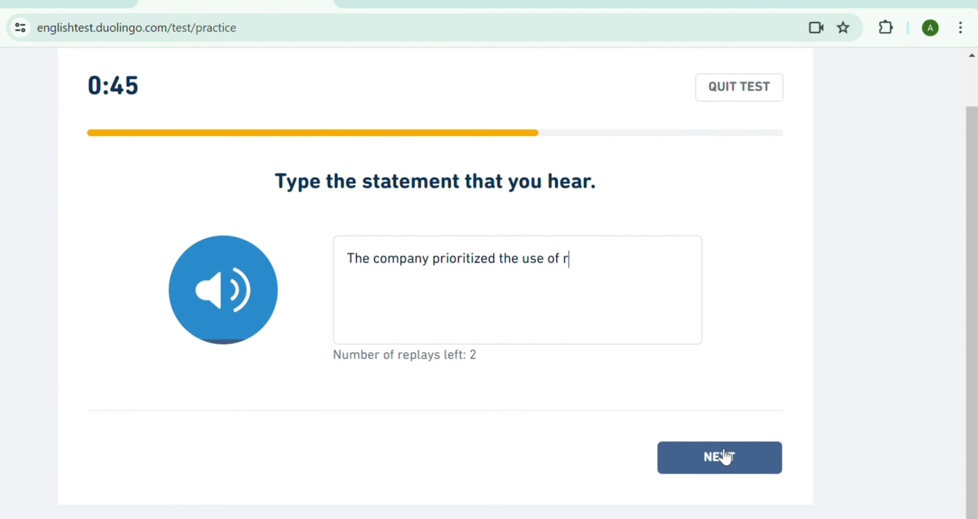
text(ecycled )
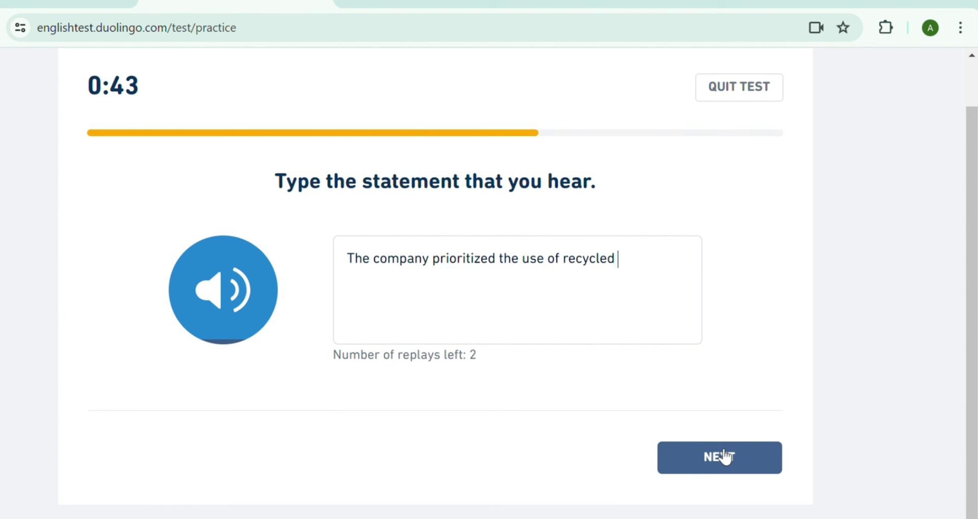
Finish the response with "materials during the manufaturing process." and replay the dictation audio twice
text(materia)
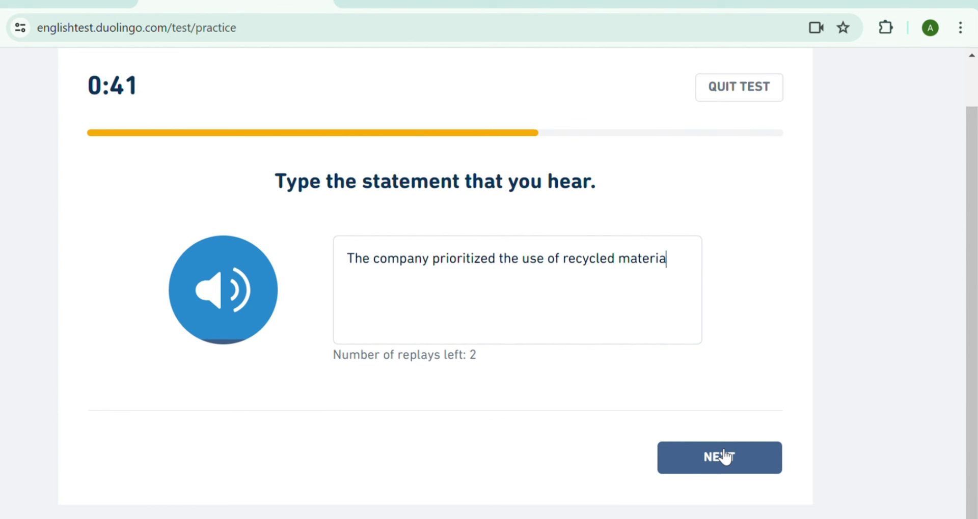
text(ls during )
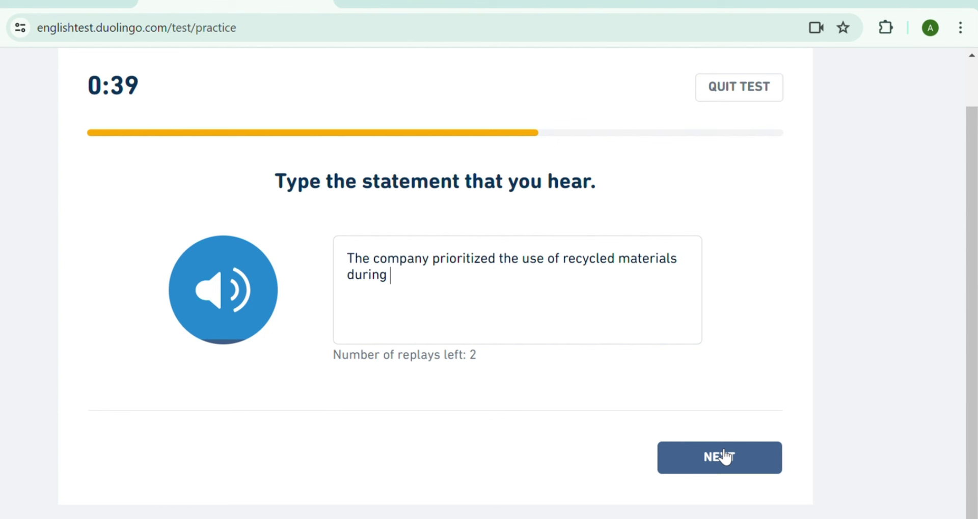
text(the manu)
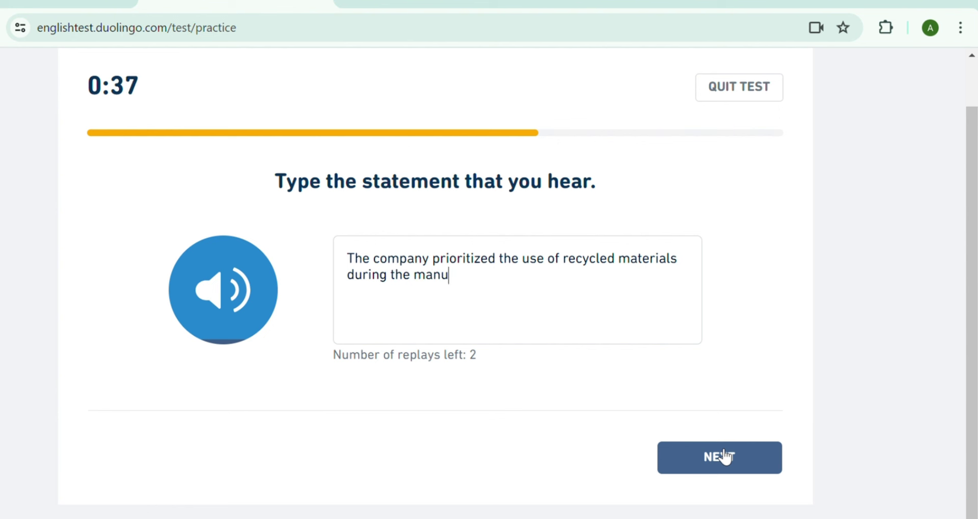
text(faturing)
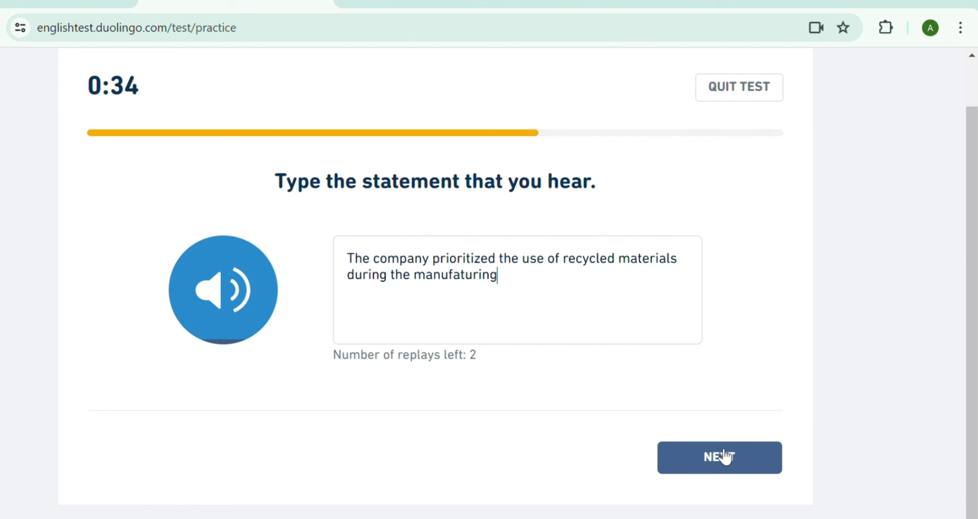
text( process.)
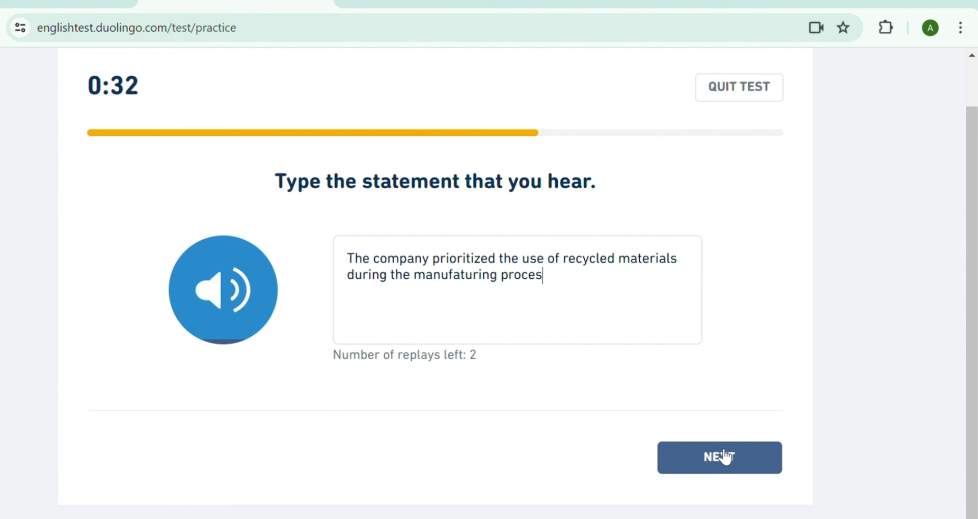
click(225, 296)
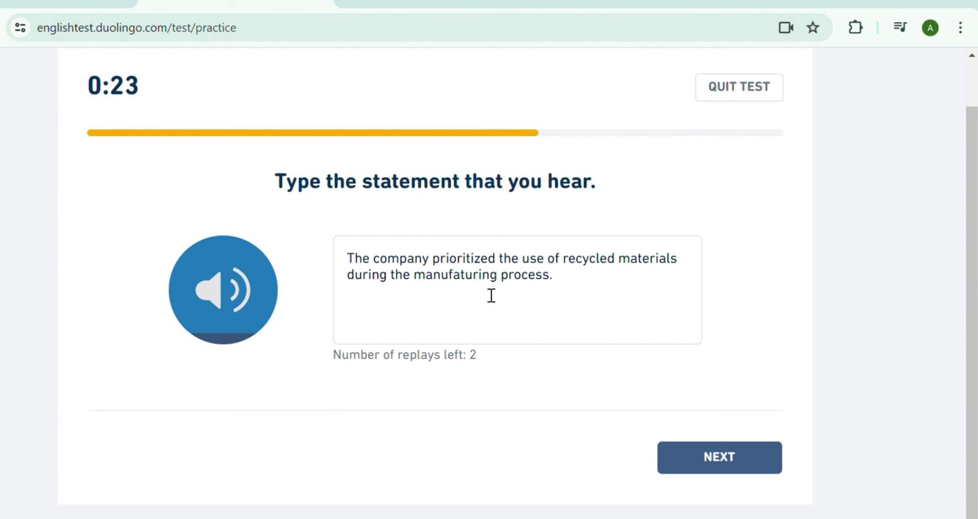
click(253, 306)
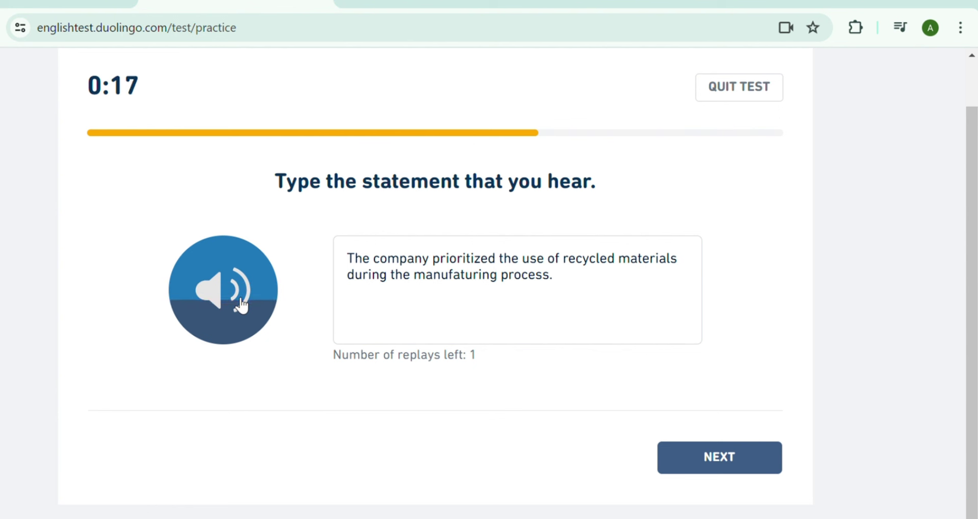
Submit the dictation response and complete the passage's first six gapped words as "can", "one", "lotions", "and", "soaps" and "shampoos"
click(722, 473)
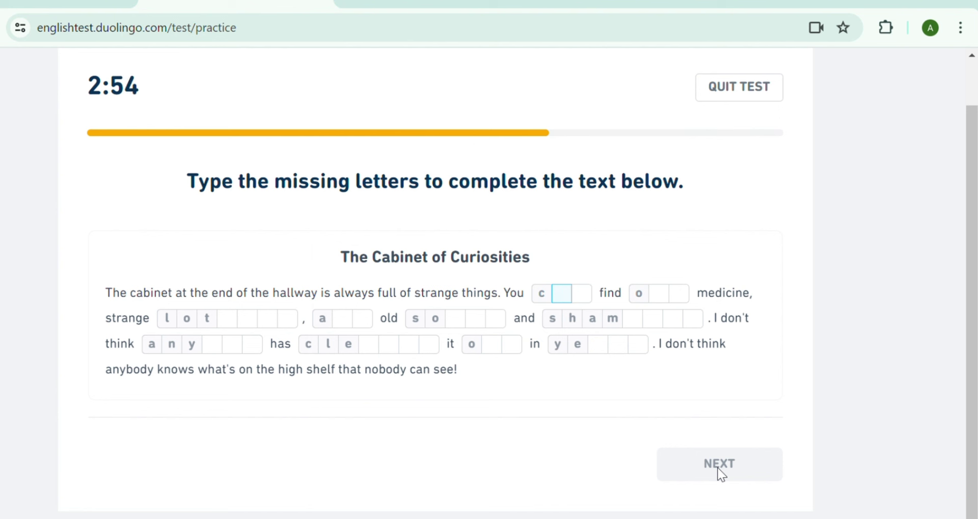
text(an)
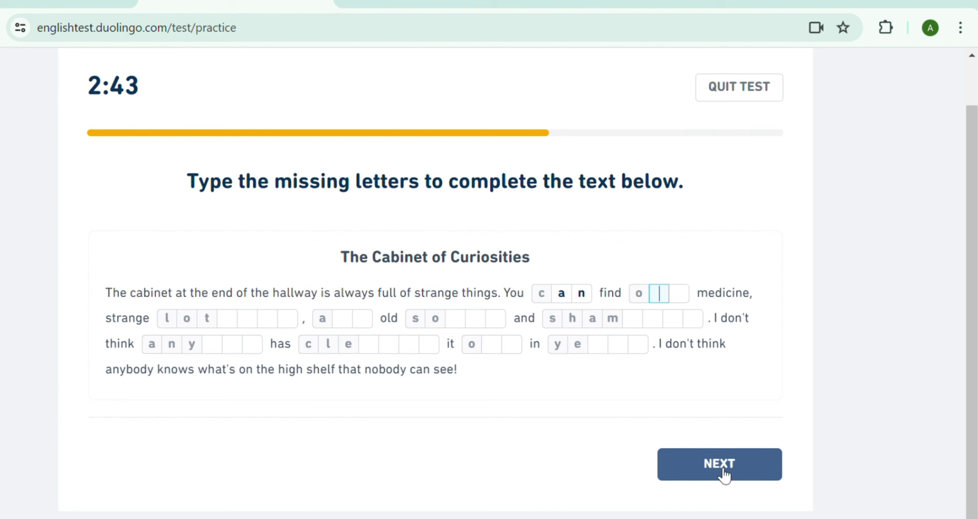
text(ne)
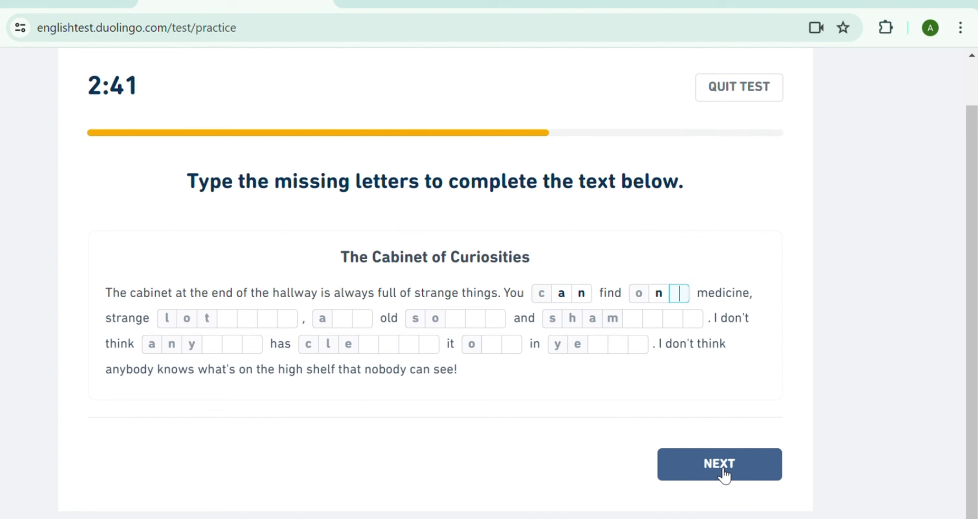
text(ions)
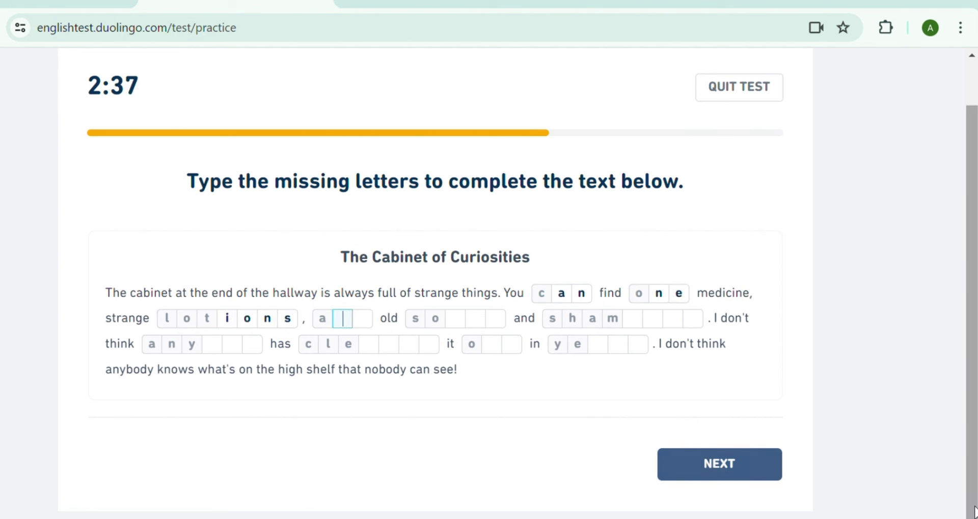
text(nd)
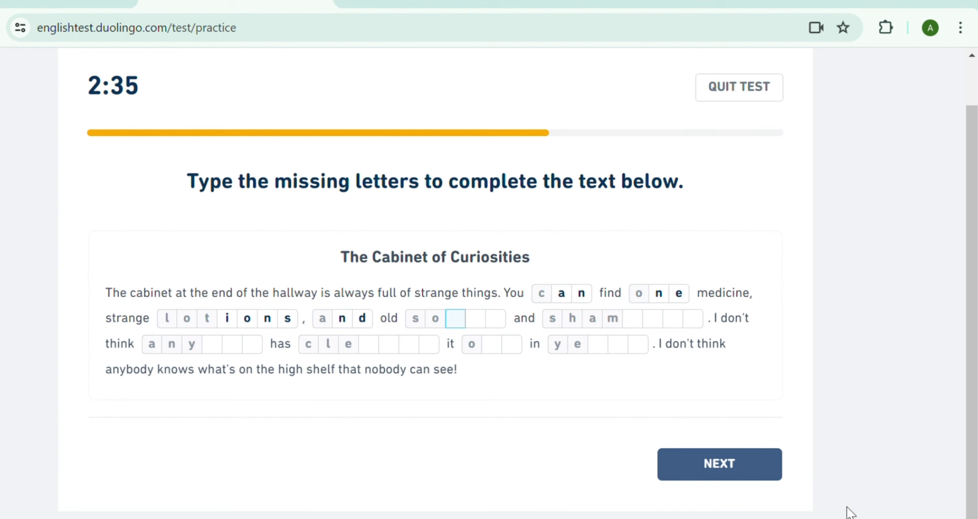
text(aps)
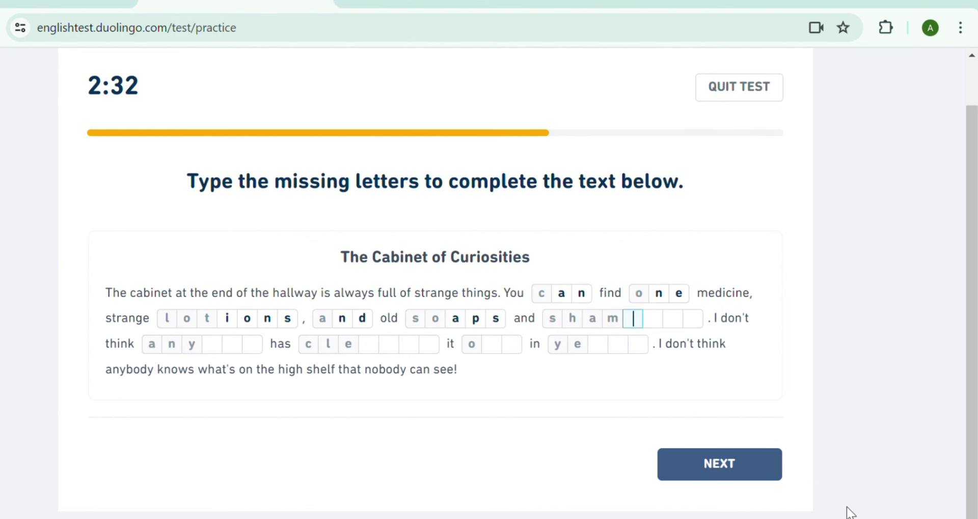
text(p)
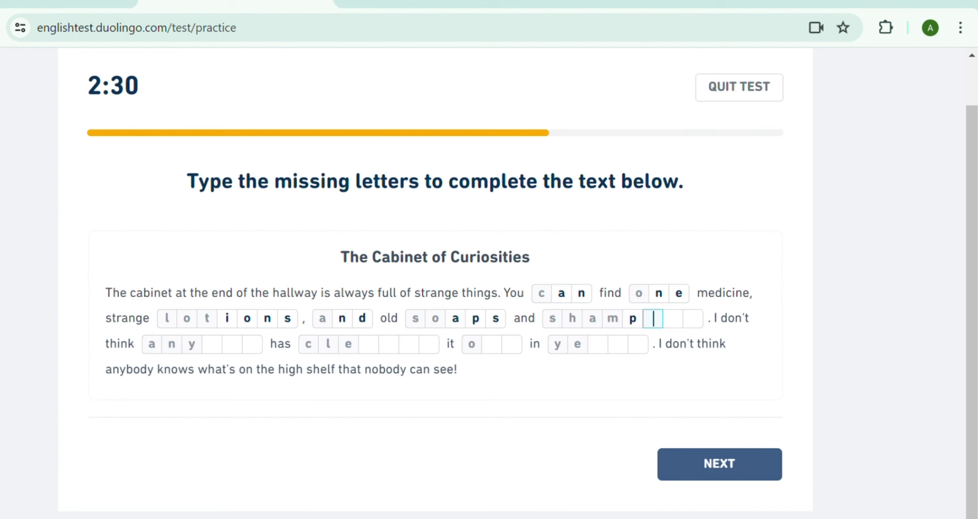
text(oos)
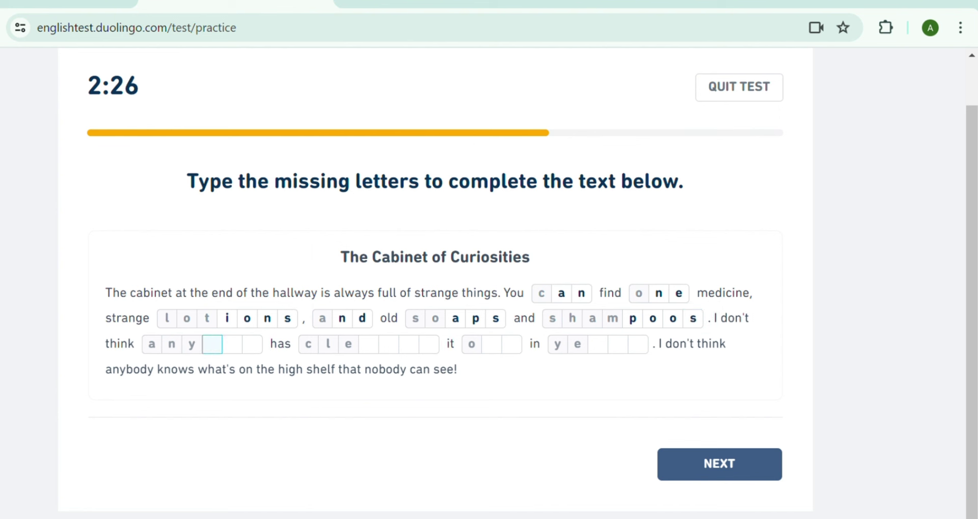
Complete the remaining gapped words of the passage as "anyone", "cleaned", "out" and "years"
text(one)
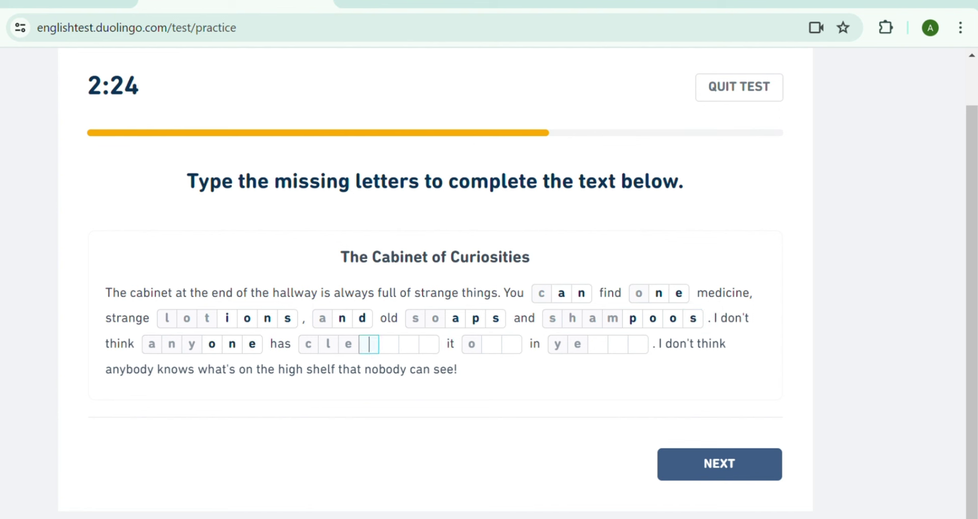
text(aned)
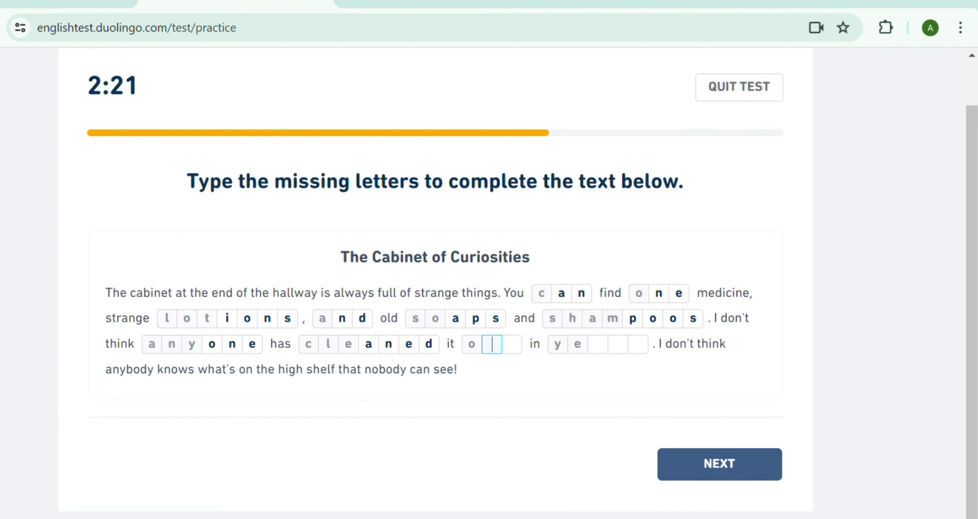
text(uta)
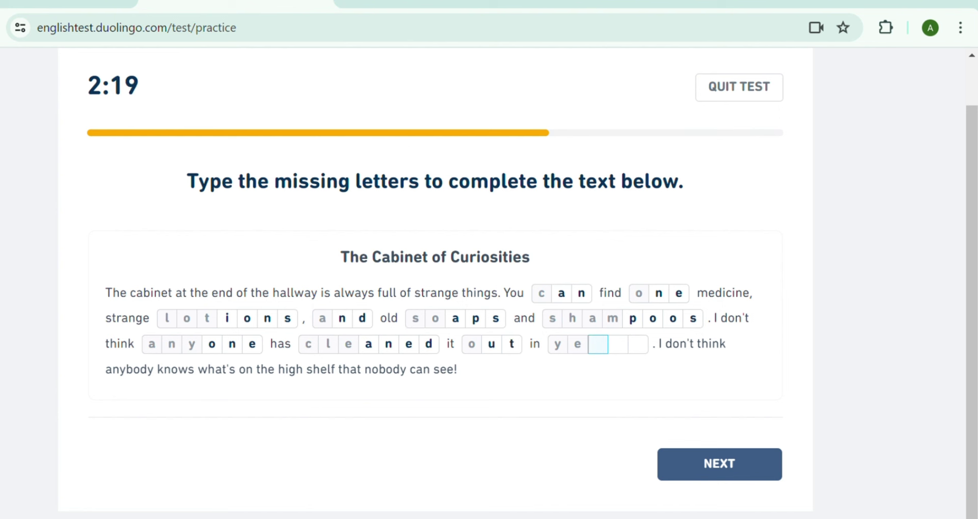
text(rs)
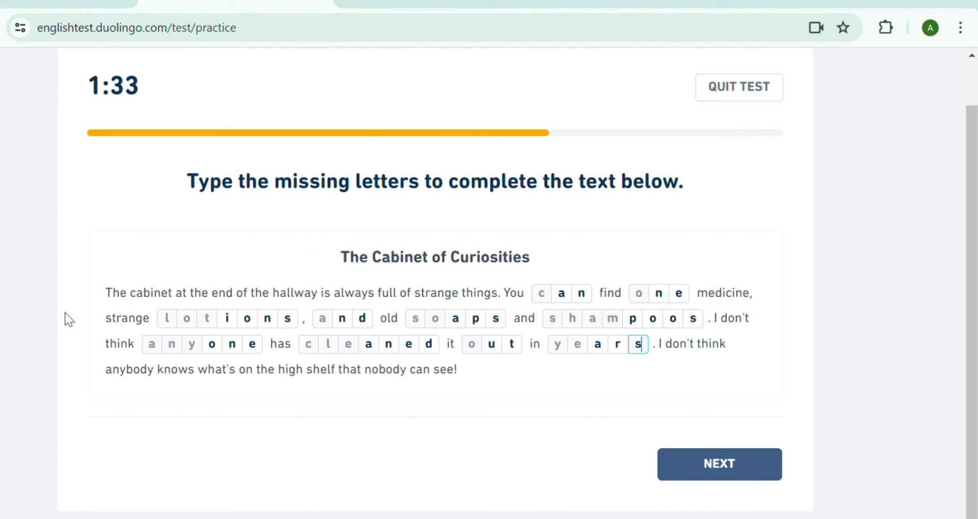
Replace the missing letters of the word before "old soaps" so it reads "age"
click(380, 326)
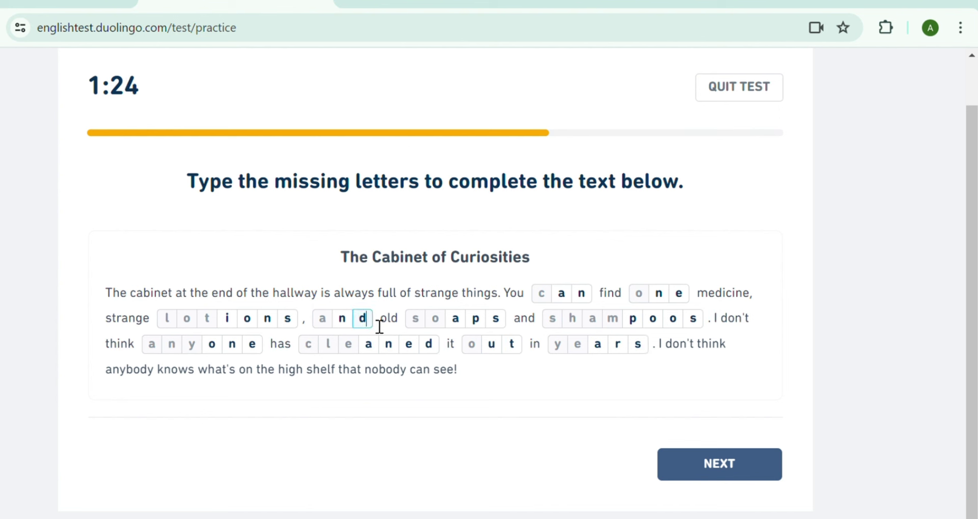
key(BackSpace)
key(BackSpace)
text(ge)
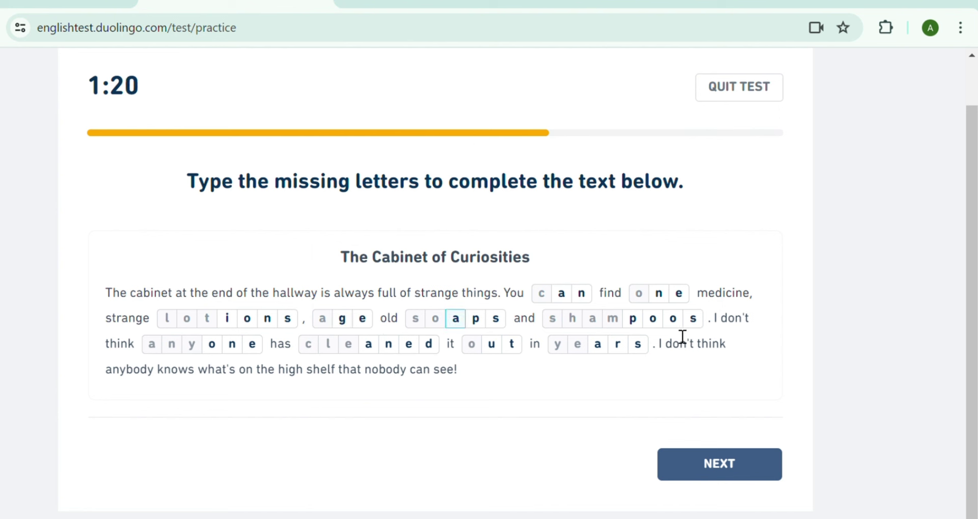
Change the word before "medicine" to "old" and submit the completed passage
click(692, 306)
key(BackSpace)
key(BackSpace)
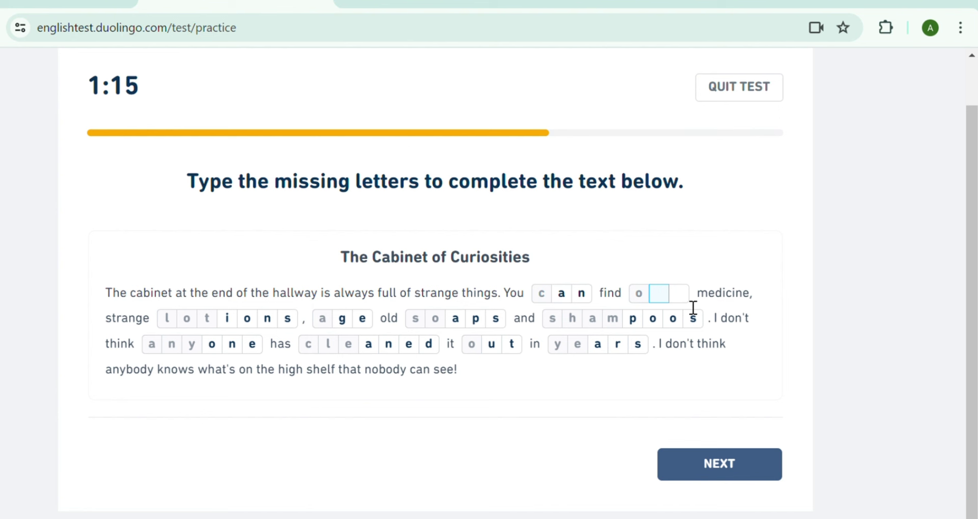
text(ld med)
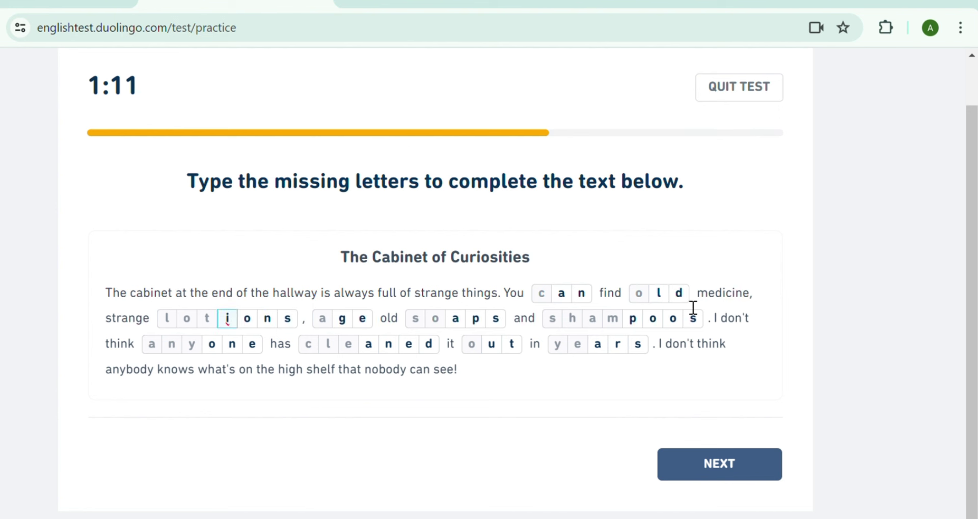
text(i)
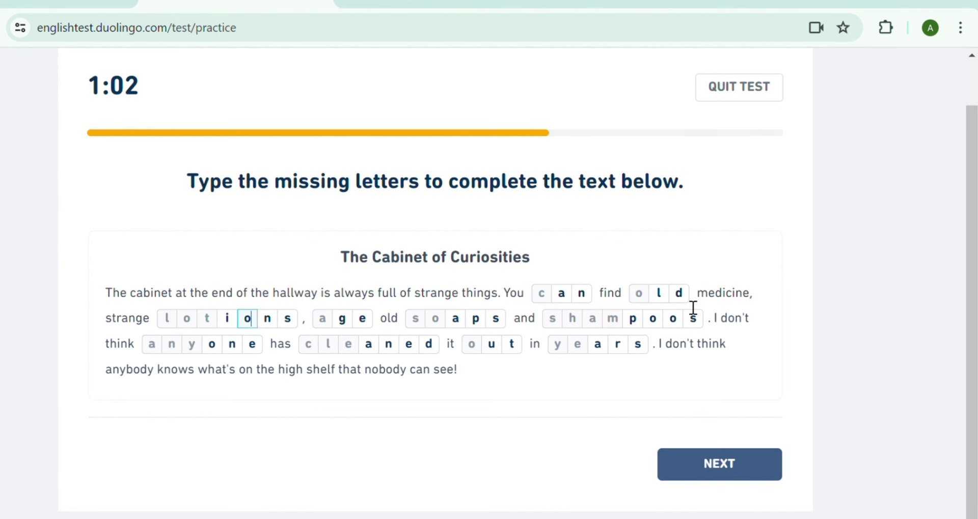
click(759, 465)
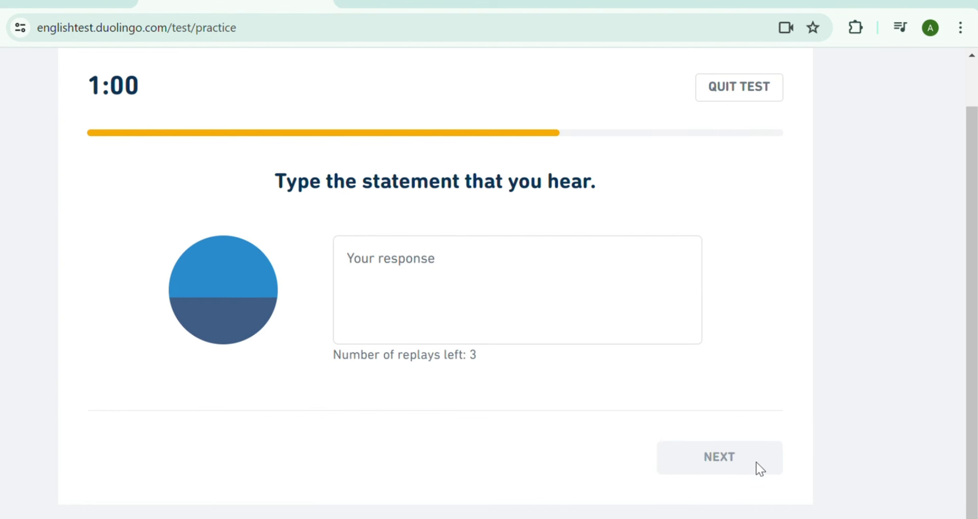
text(all)
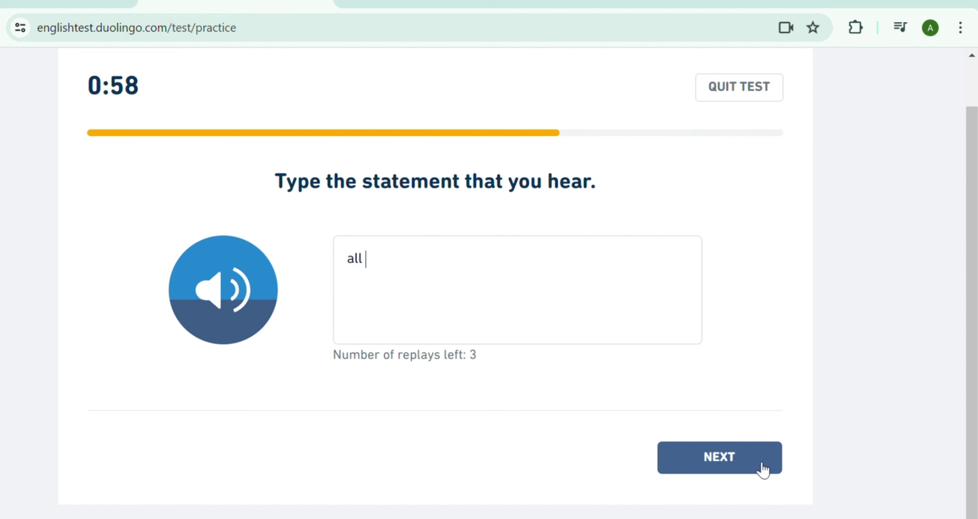
key(BackSpace)
key(BackSpace)
key(BackSpace)
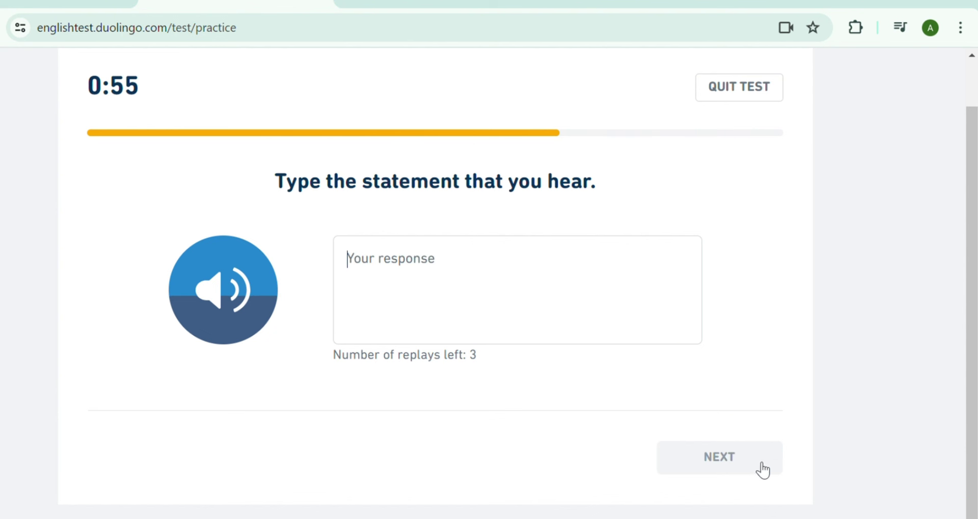
Begin the dictation response with "All of these scenerios increase the demand for modern"
text(All of )
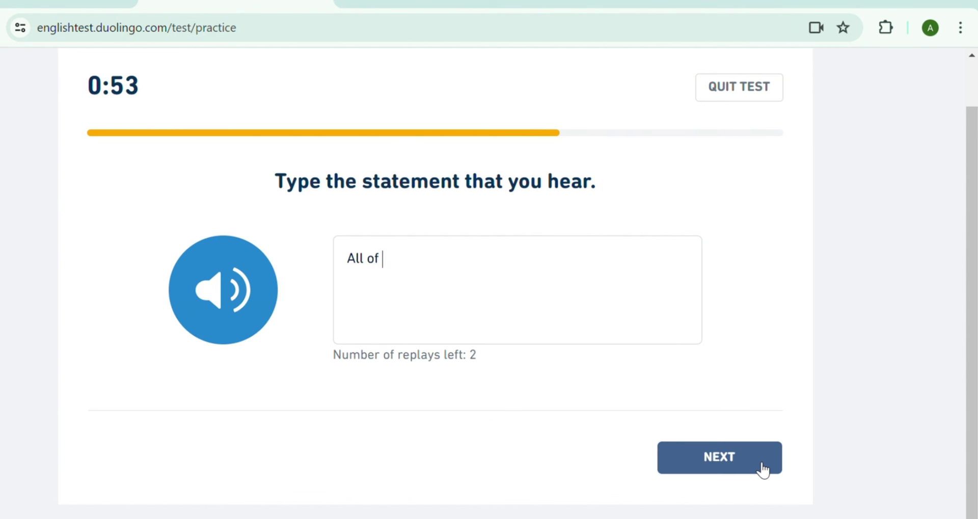
text(these )
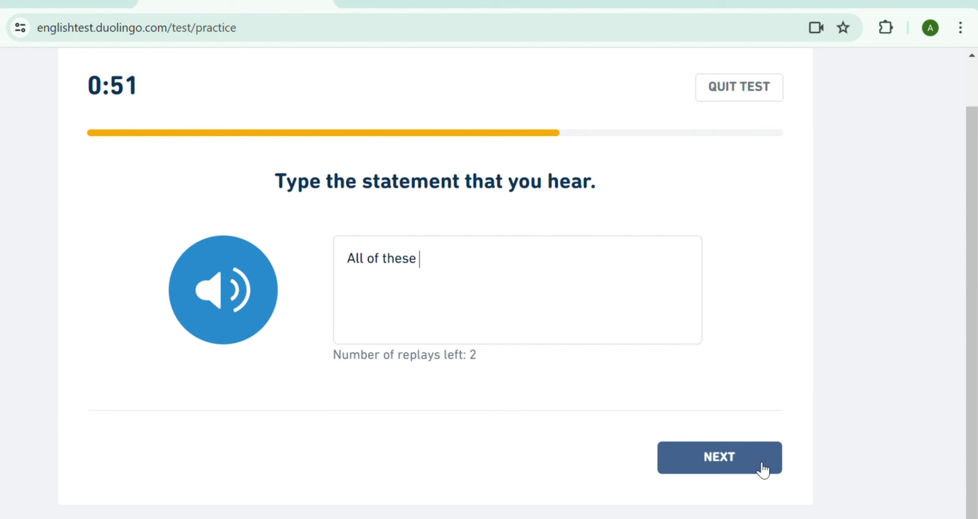
text(scenerio)
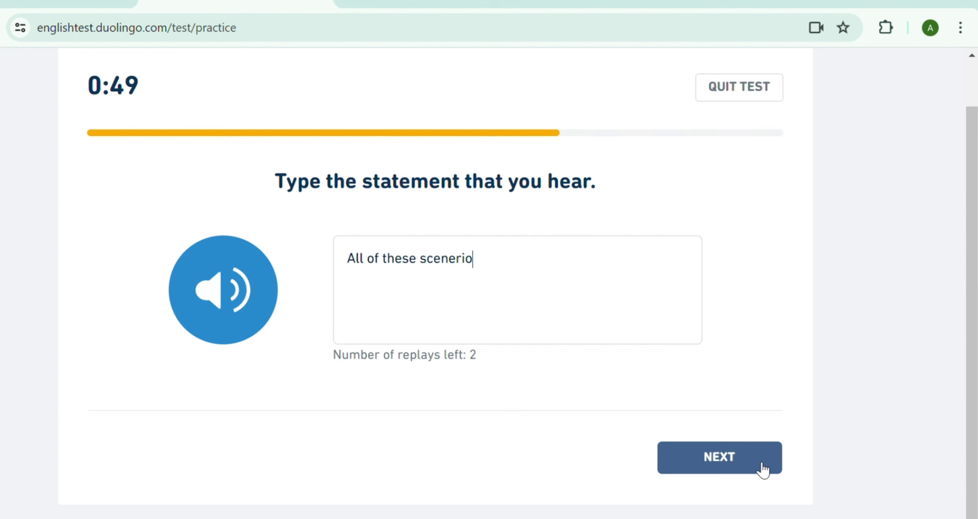
text(s increase the d)
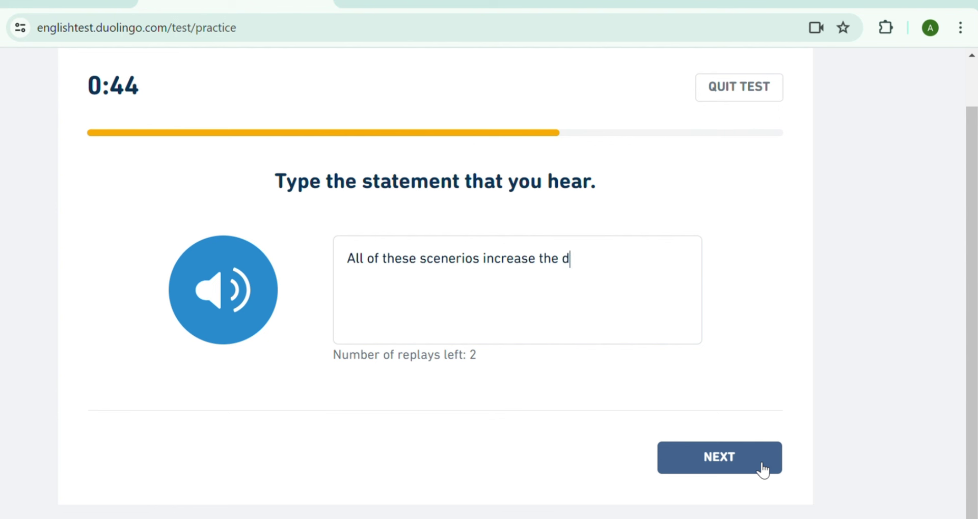
text(emand fo)
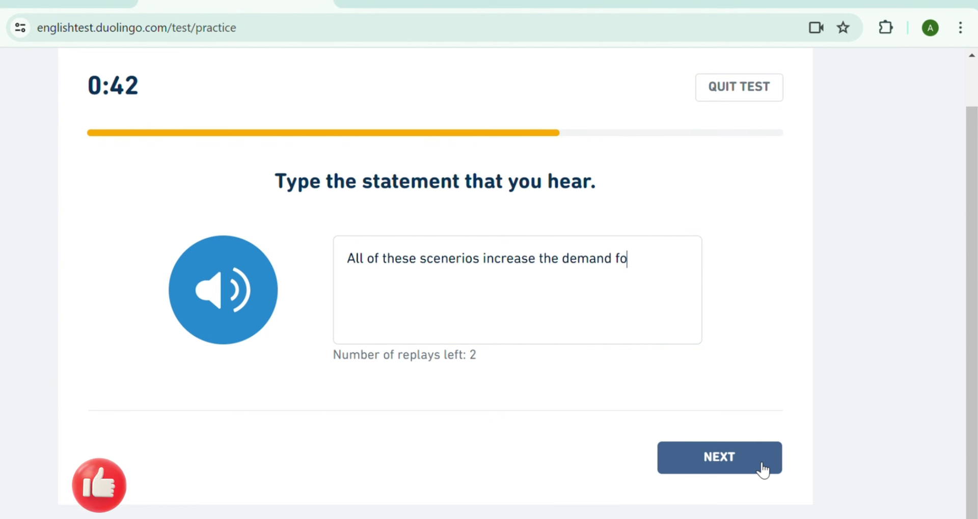
text(r modern)
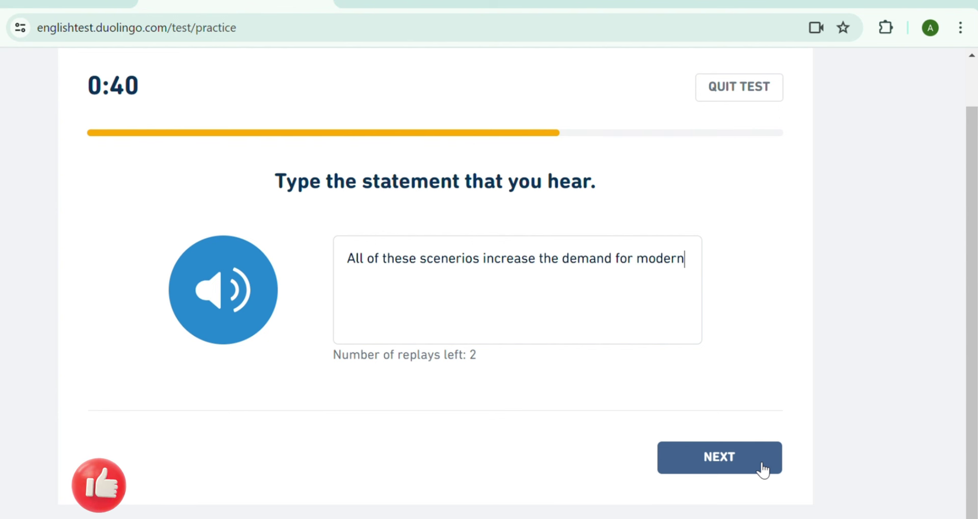
Finish the dictation response with "refrigeration and manufactured ice."
text( refrig)
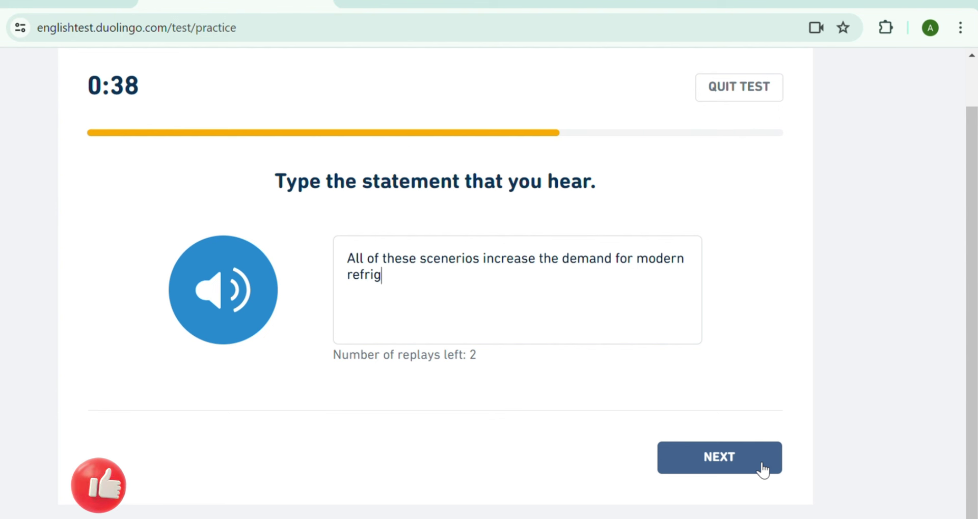
text(erati)
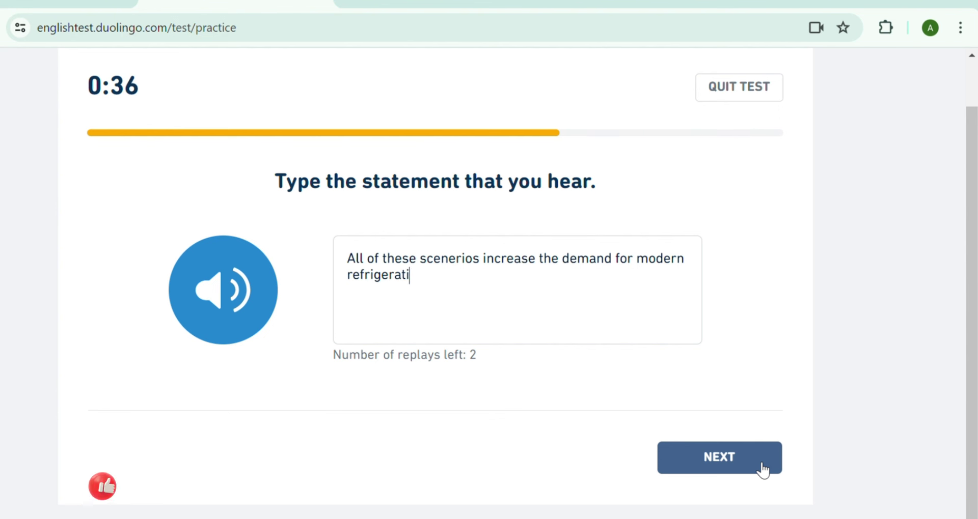
text(on and ma)
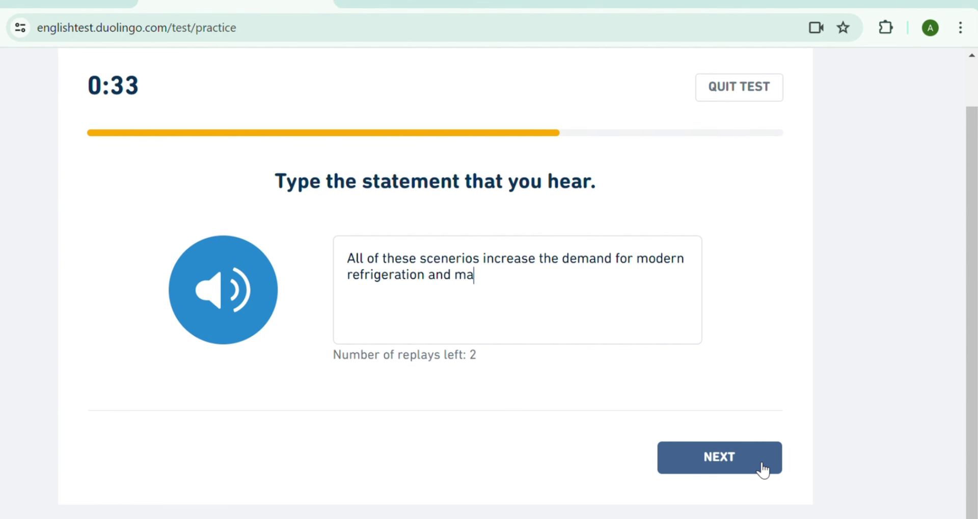
text(nufactured)
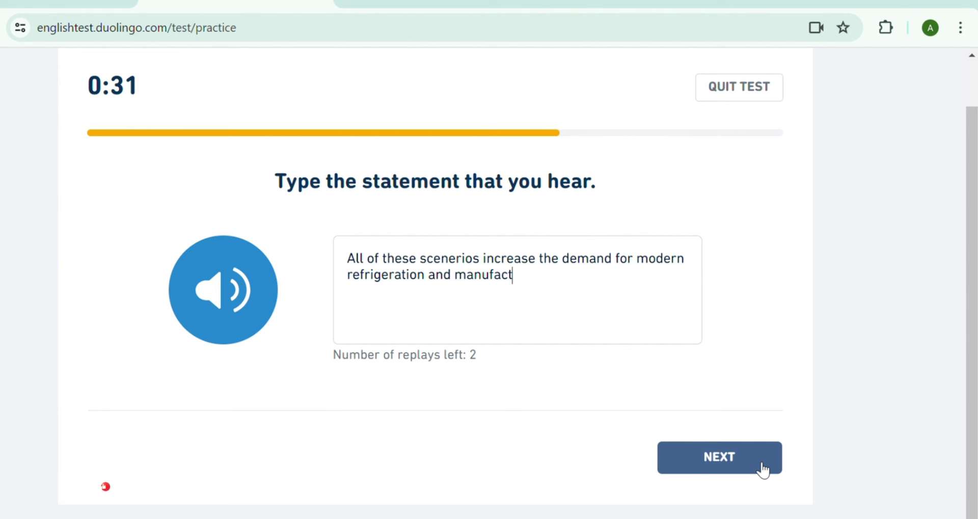
text(ce.)
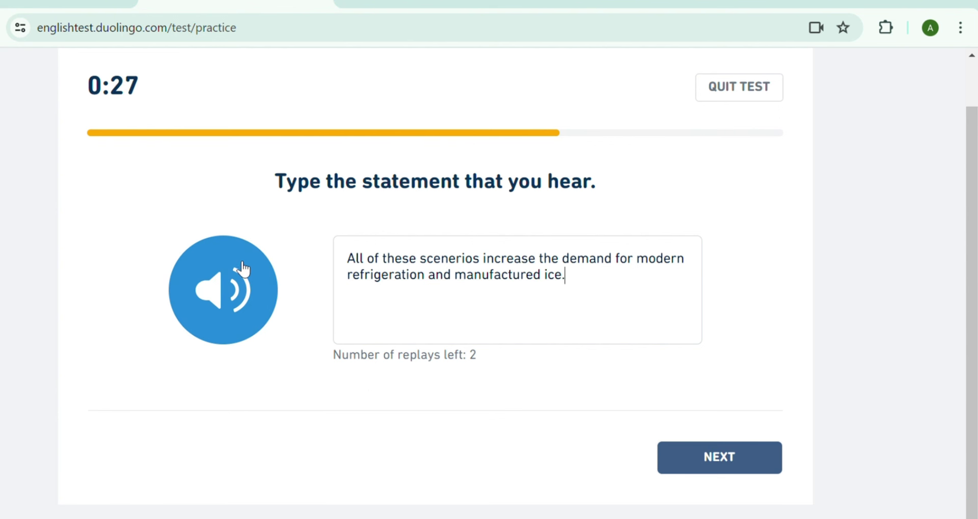
Replay the dictation audio once and change "demand" to "demands" in the response
click(235, 280)
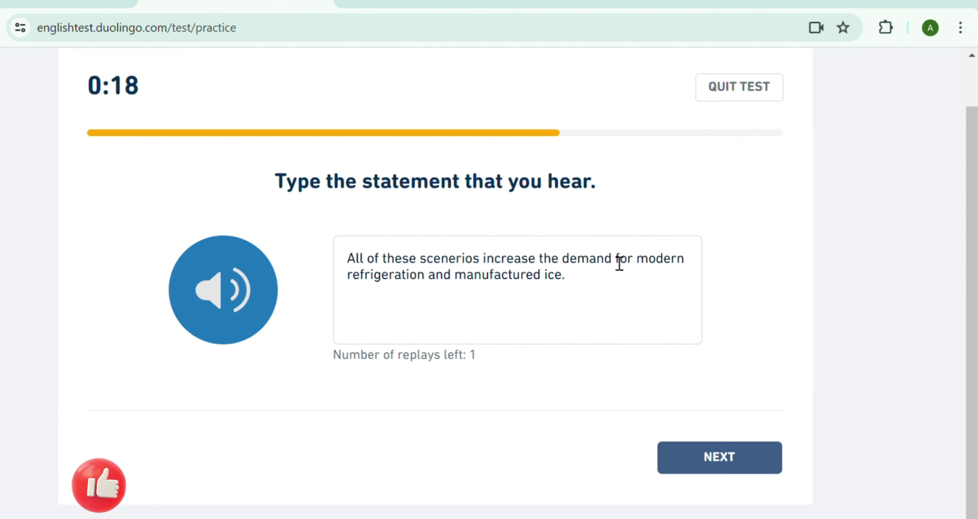
click(619, 263)
text(s)
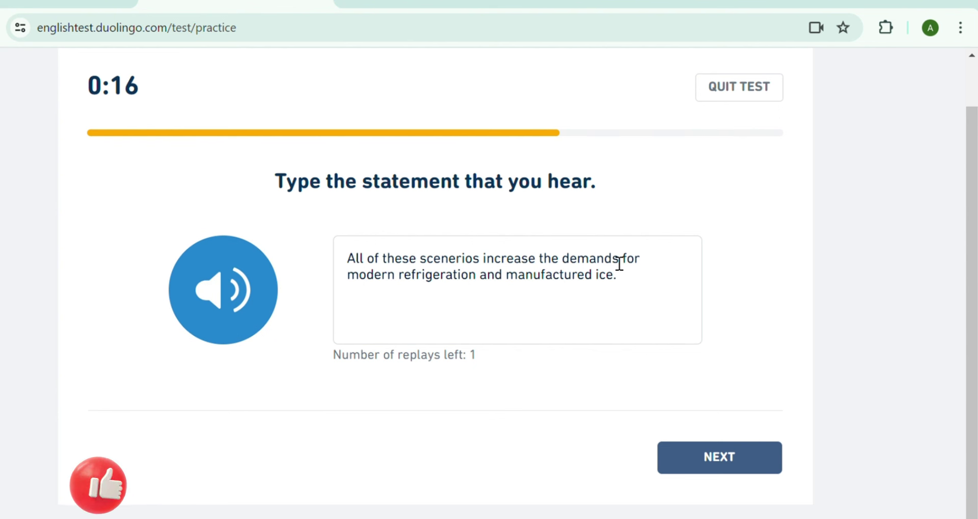
Replay the dictation audio once more and change "increase" to "increased" in the response
click(234, 294)
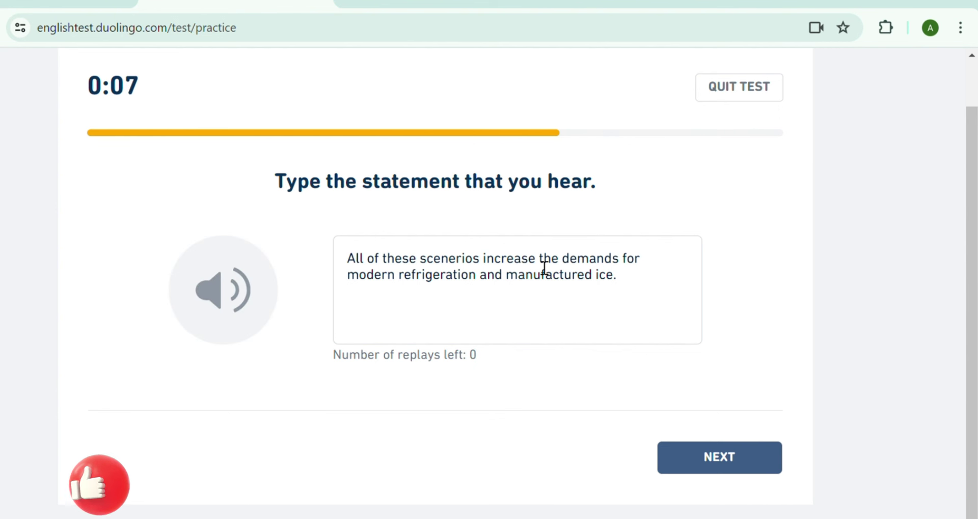
click(544, 268)
text(d)
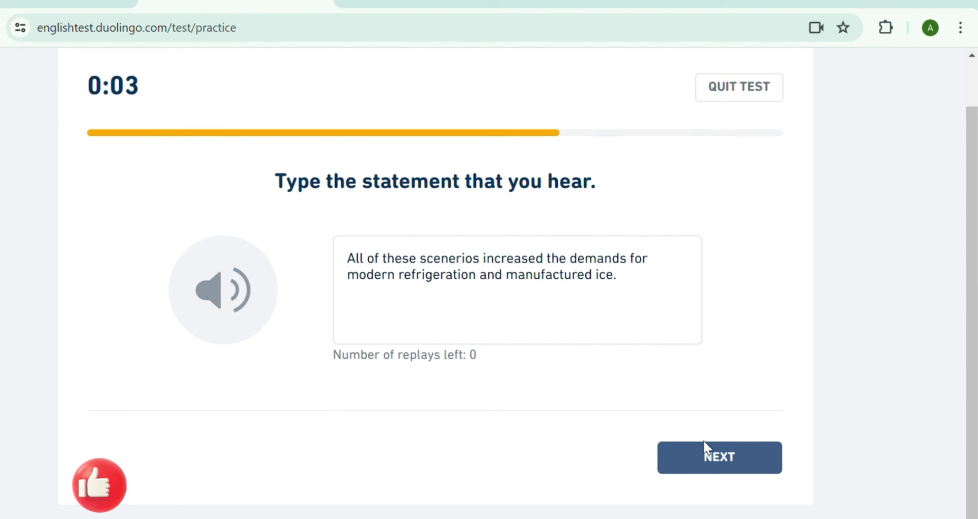
Submit the dictation response, and record and submit the spoken statement about the controller turning off the power
click(730, 456)
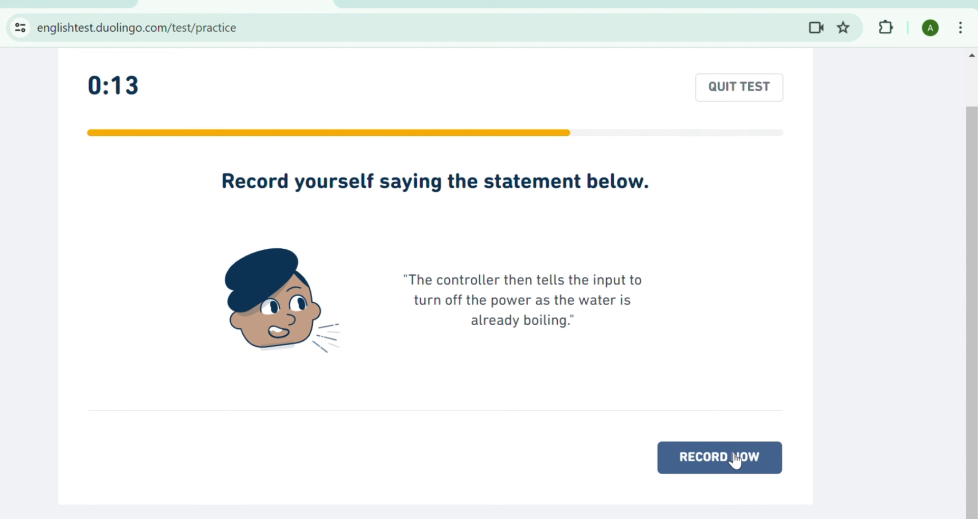
click(736, 462)
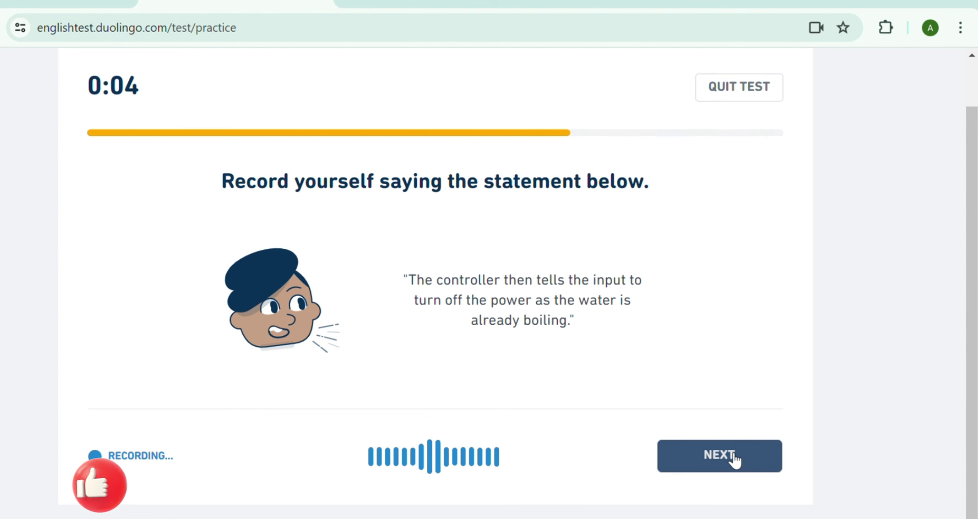
click(735, 461)
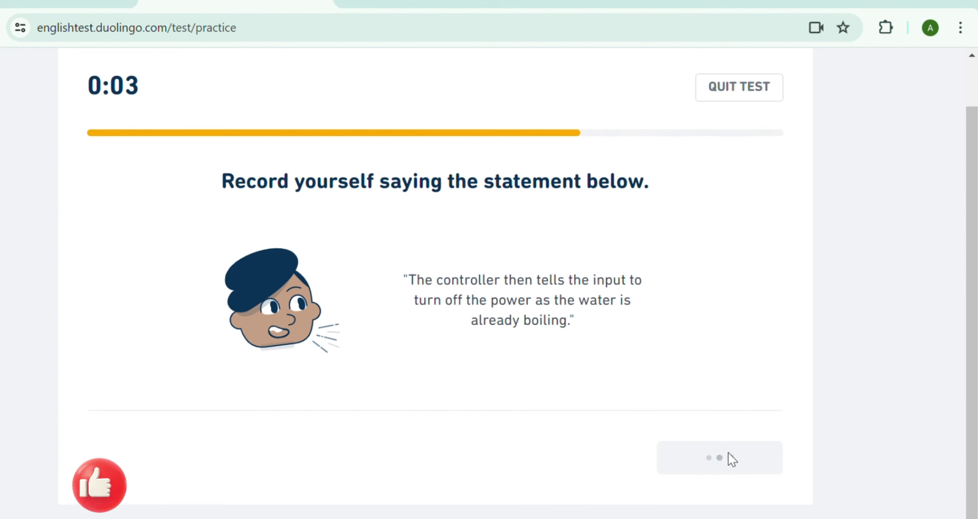
Begin the new dictation response with "Now the telephone and email are the"
text(N)
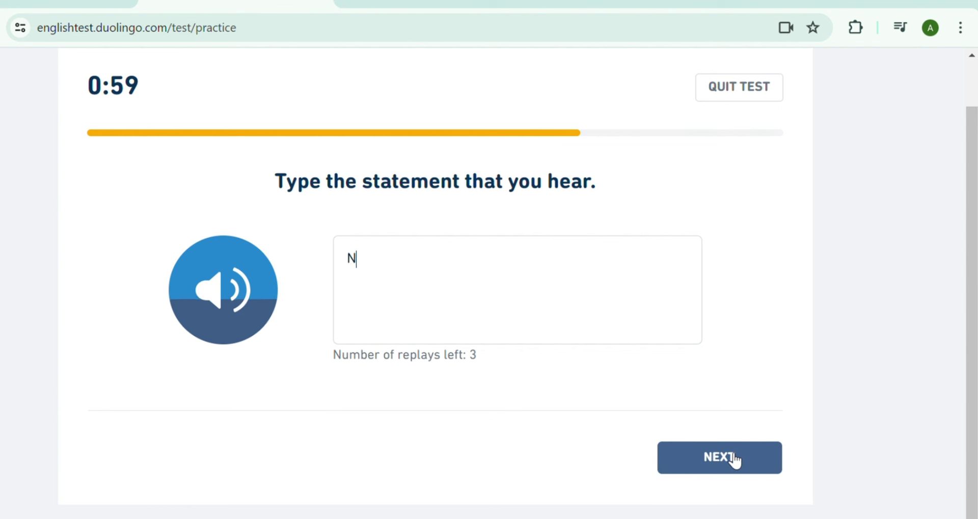
text(ow the)
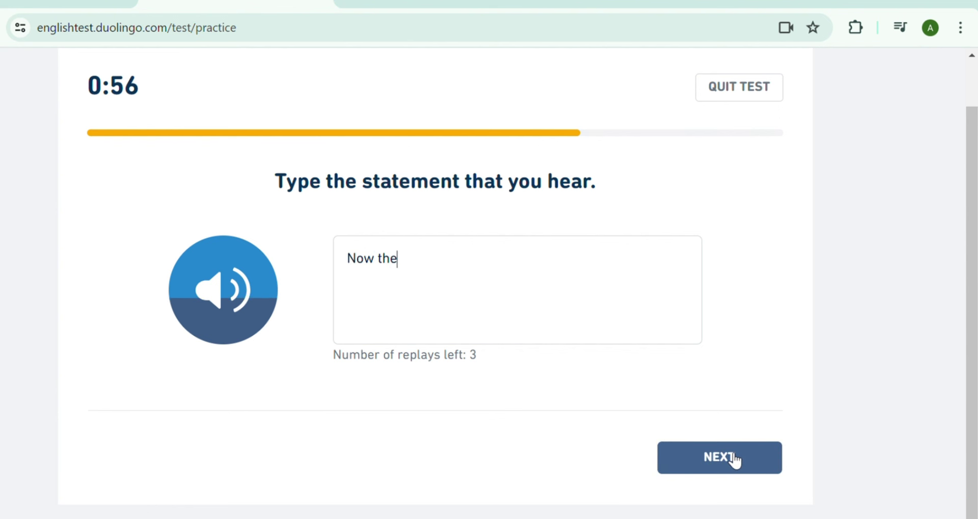
text( teleph)
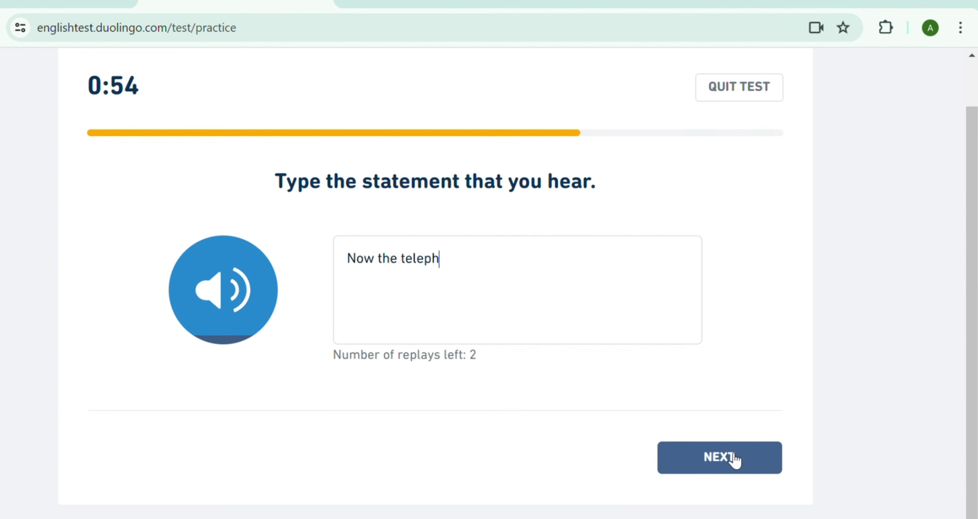
text(one and )
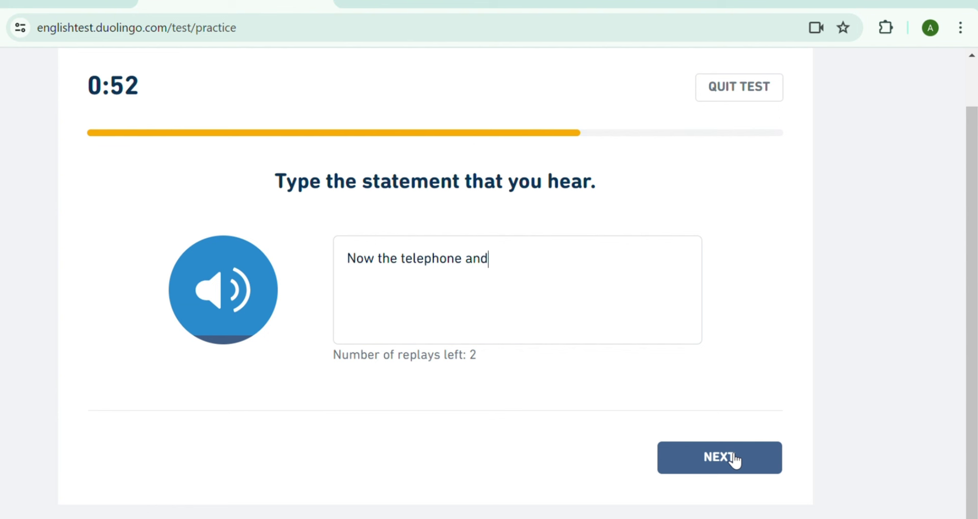
text(email)
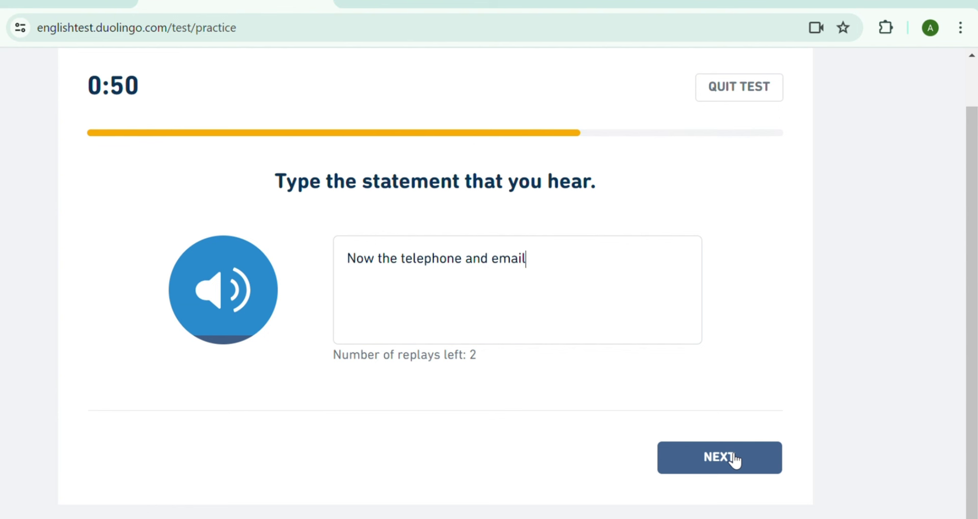
text( are the )
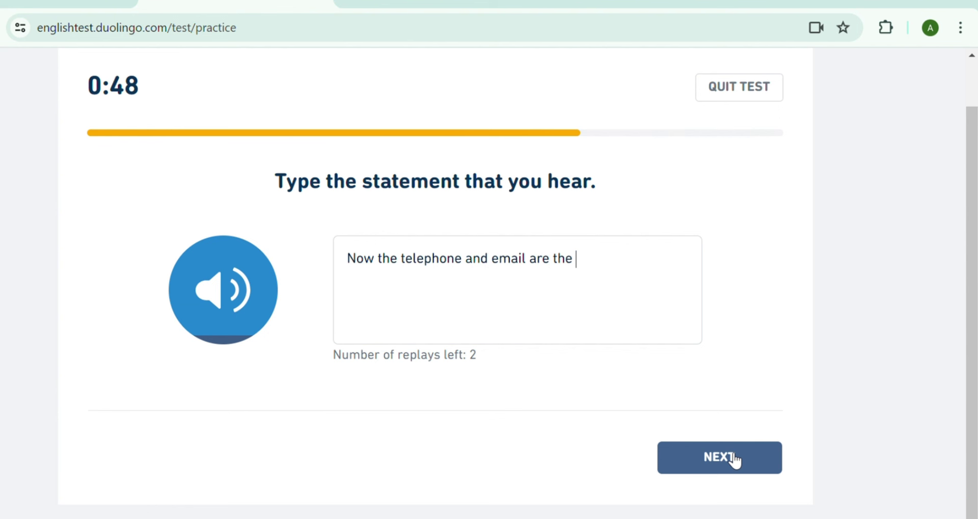
Finish the dictation response with "most common means of distance communication."
text(most com)
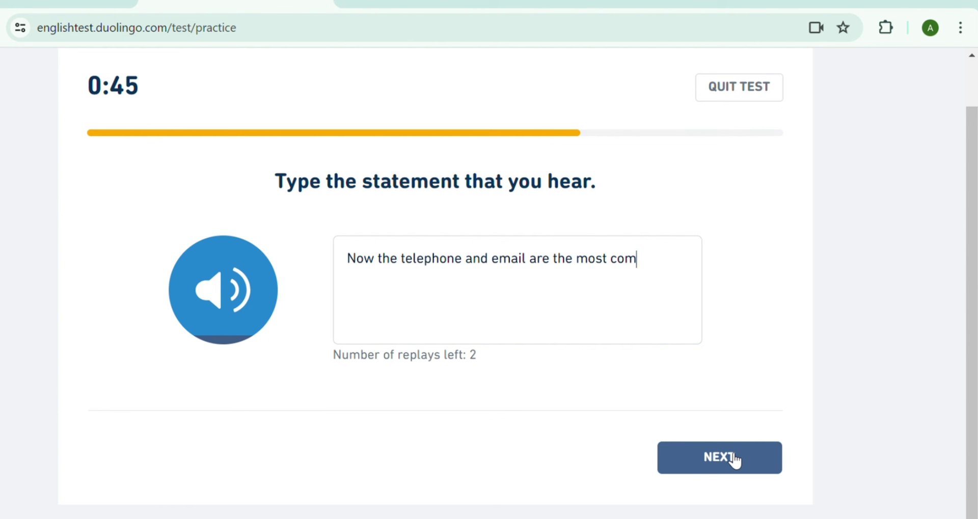
text(mon mean)
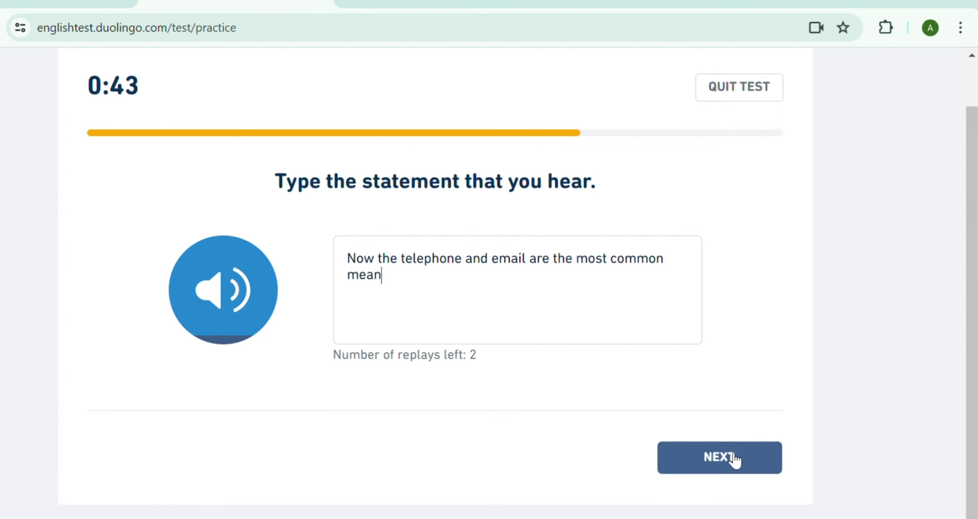
text(s of di)
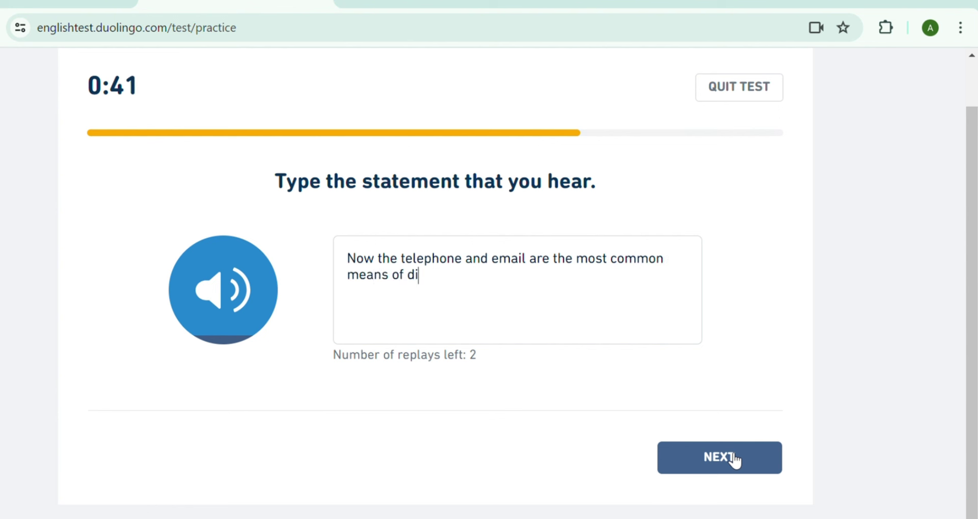
text(stance )
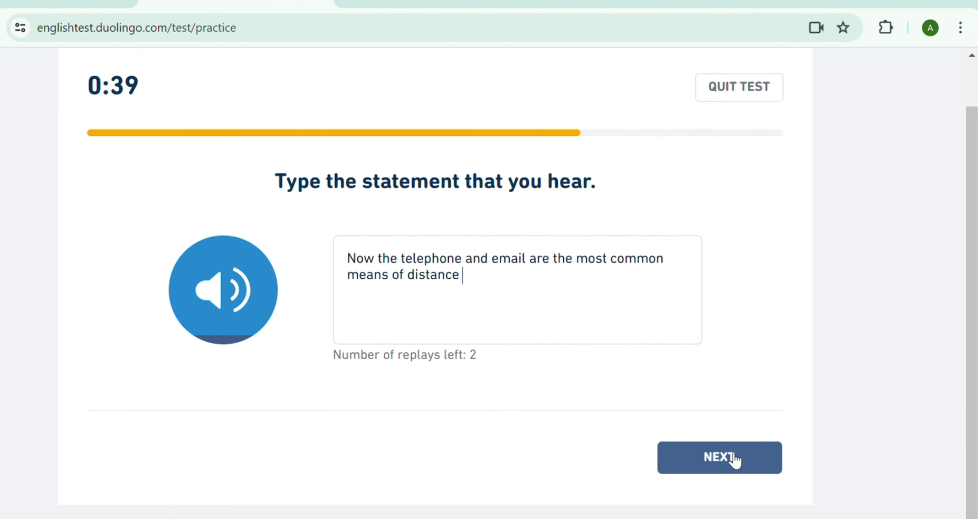
text(communic)
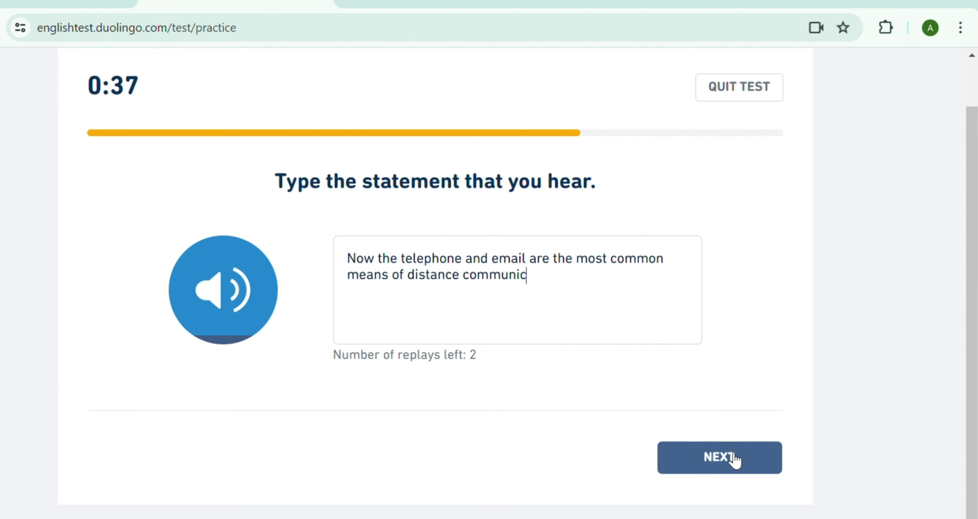
text(ation.)
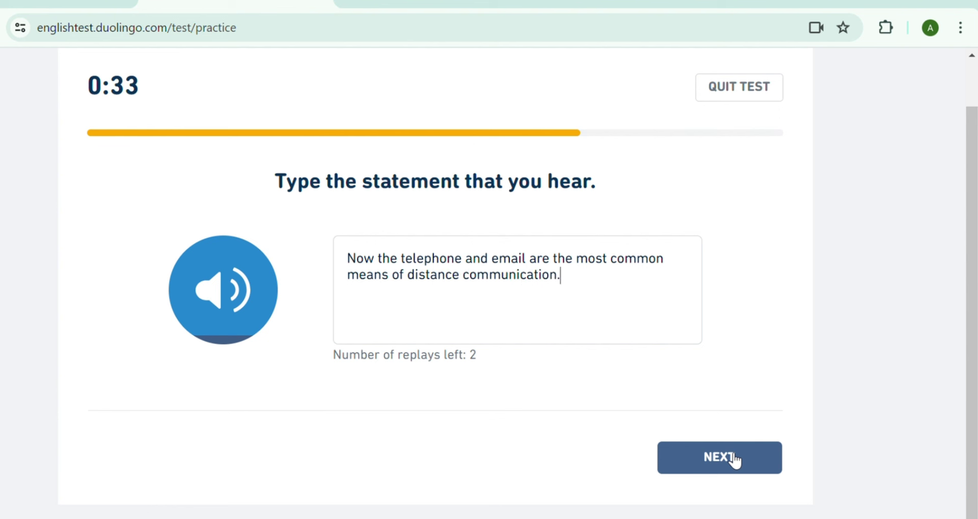
Replay the dictation audio to check the telephone and email sentence, and submit the response
click(244, 279)
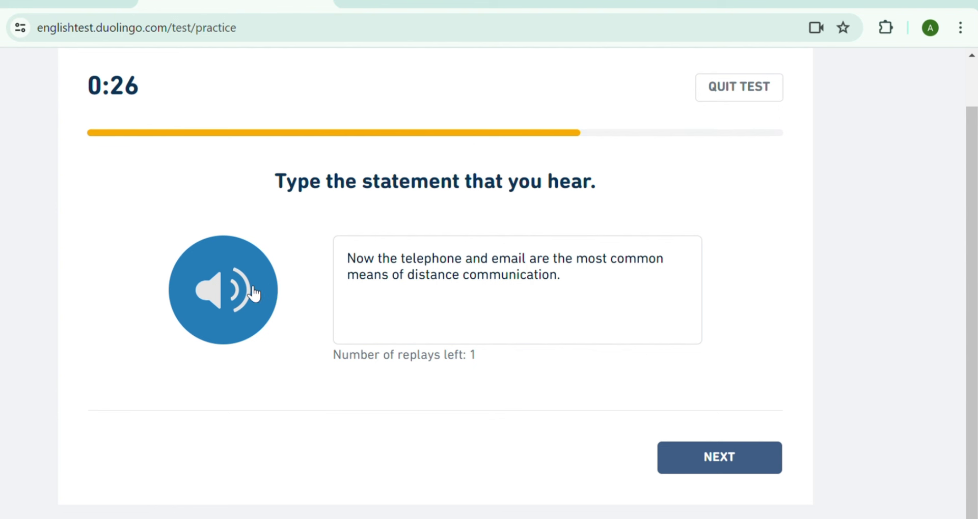
click(256, 291)
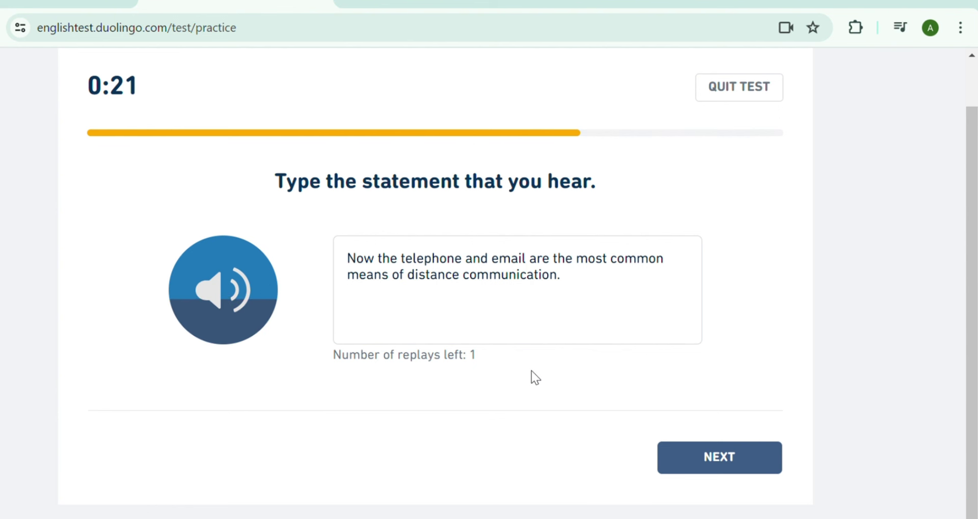
click(681, 451)
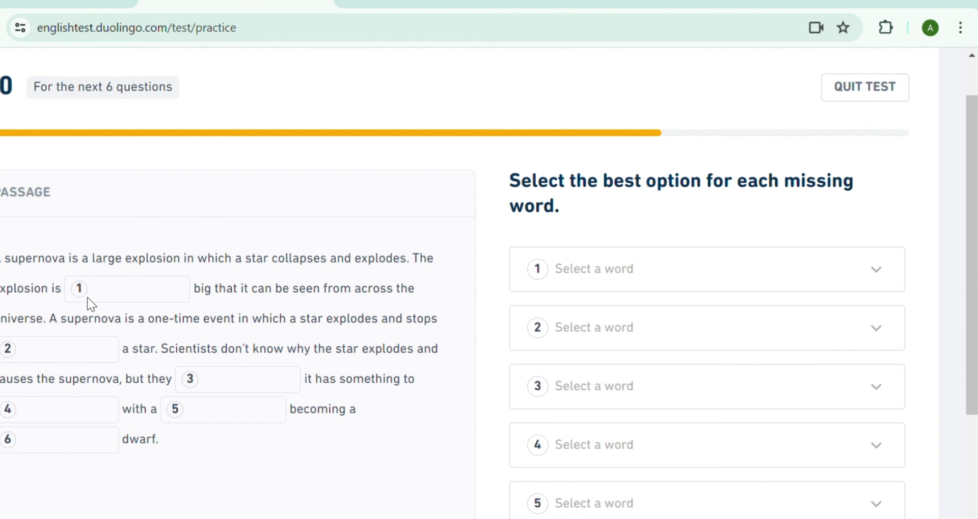
Fill the first three blanks of the supernova passage with "so", "being" and "knew"
click(876, 276)
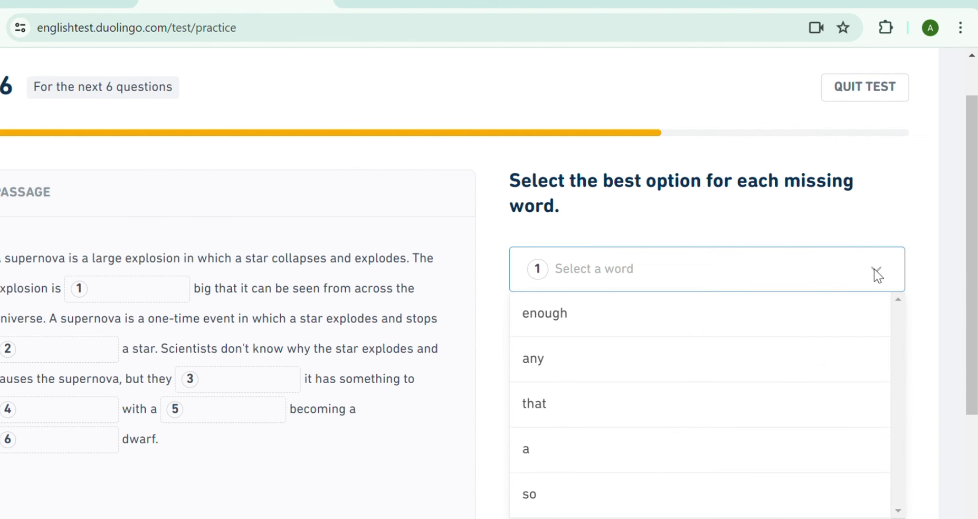
click(631, 495)
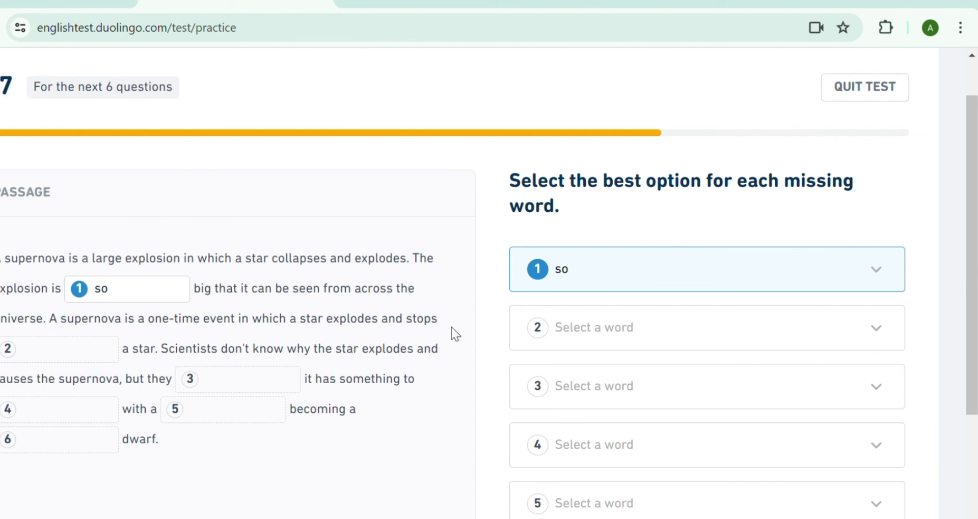
click(604, 333)
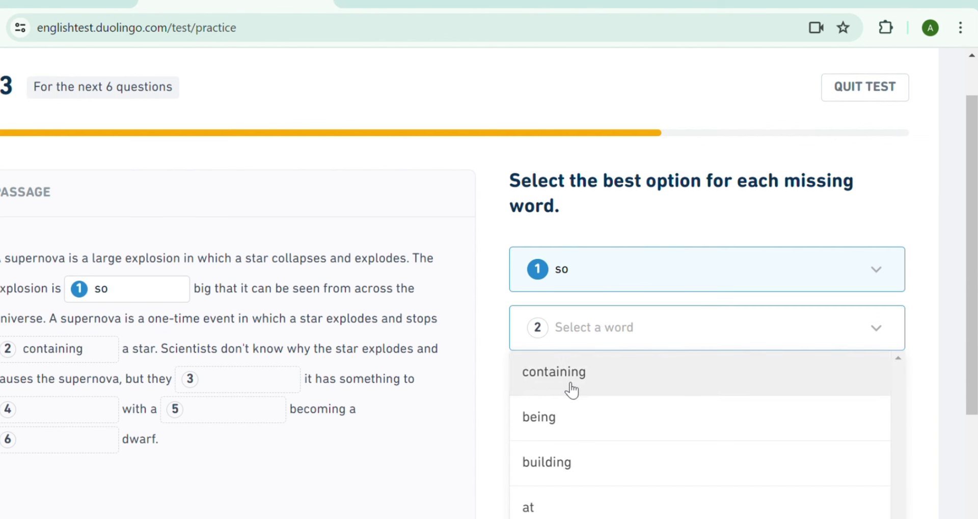
click(561, 425)
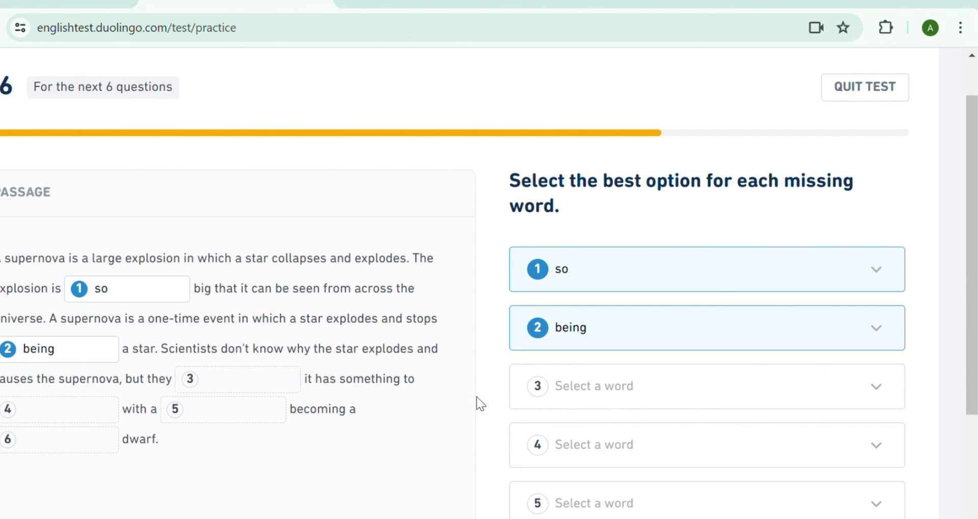
click(590, 405)
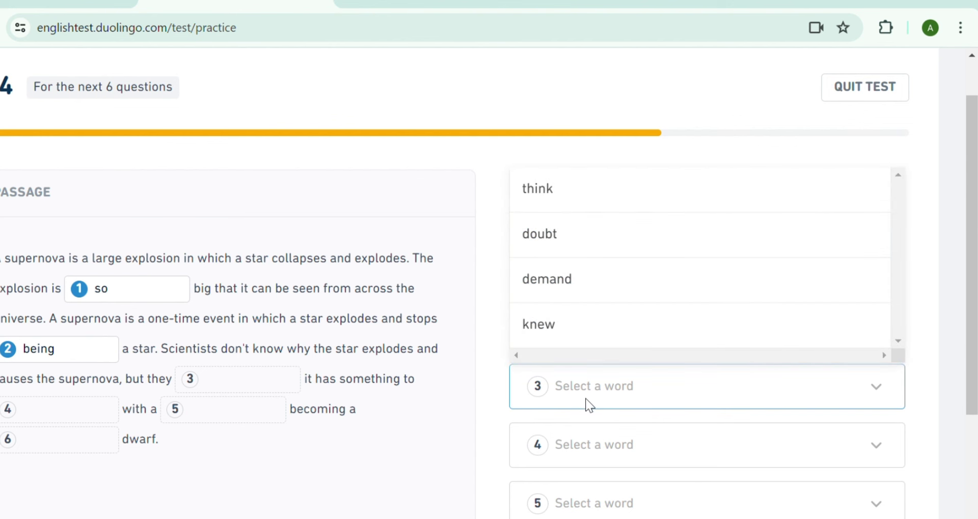
click(564, 336)
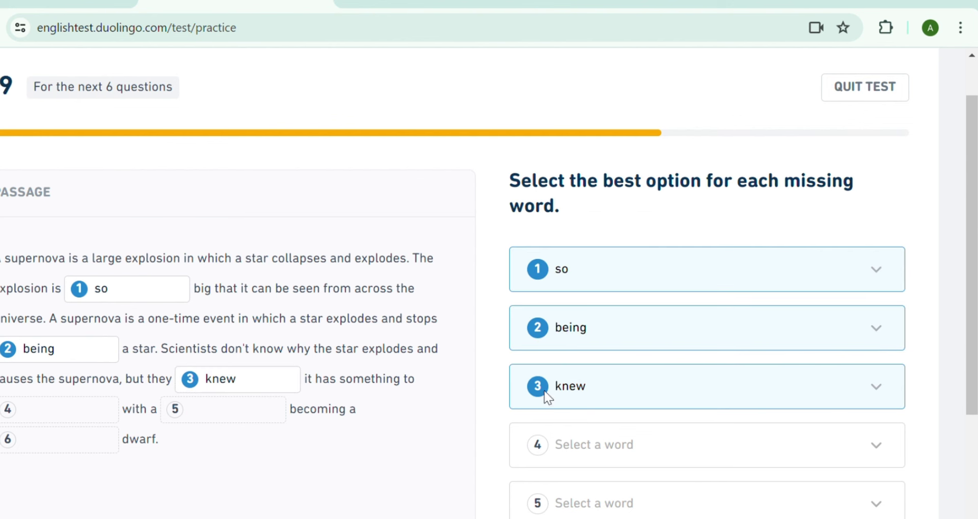
Fill blanks 4 to 6 of the supernova passage with "do", "star" and "white"
click(586, 462)
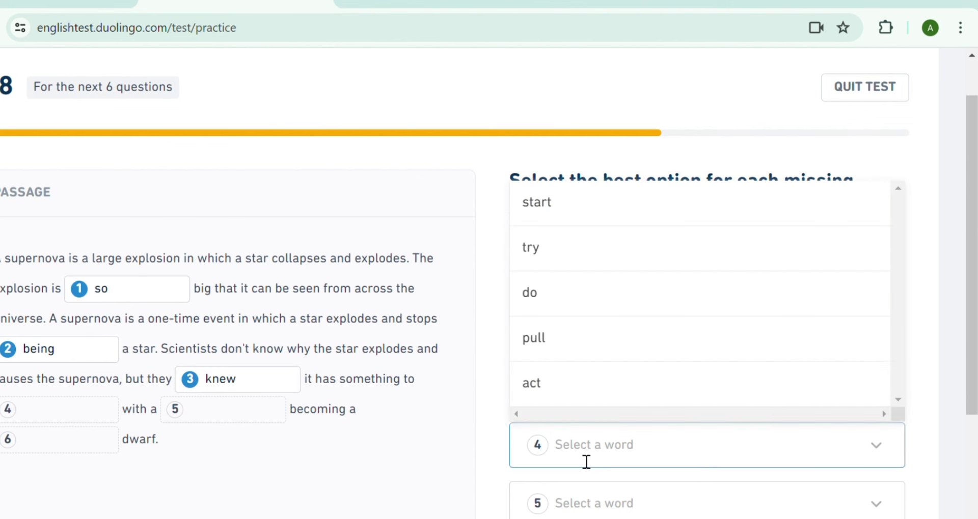
click(577, 305)
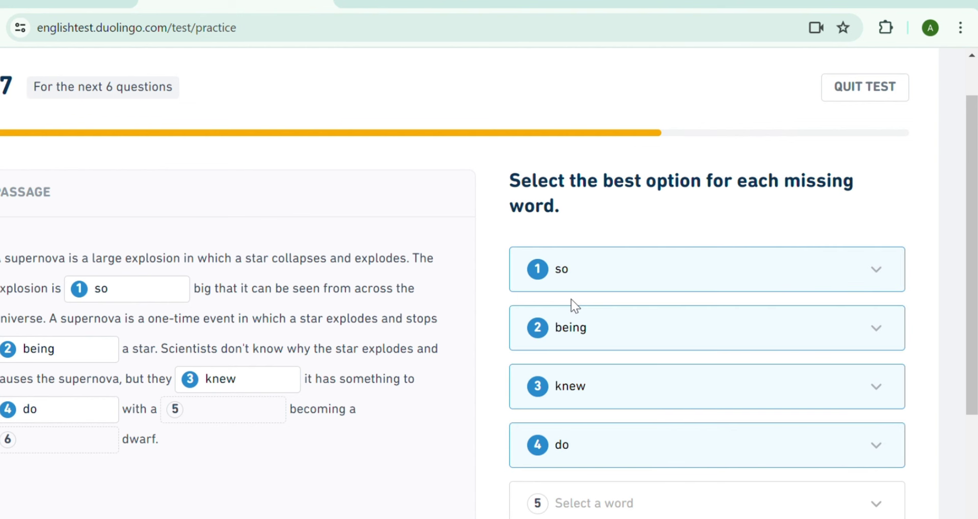
click(591, 506)
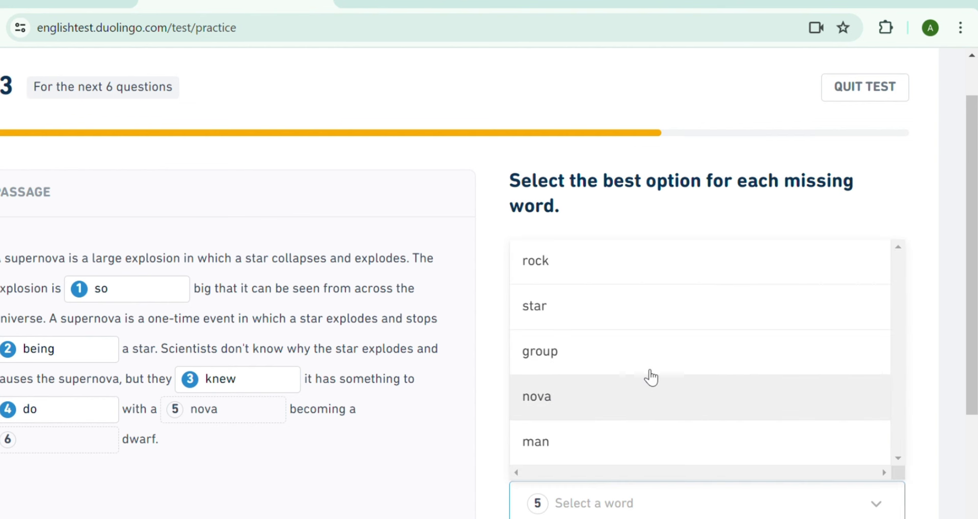
click(651, 332)
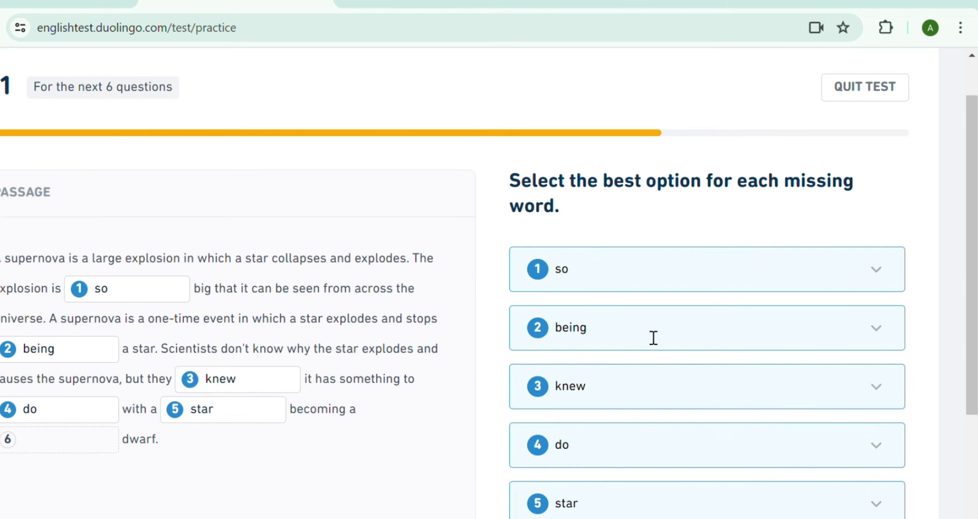
scroll(650, 336, down, 3)
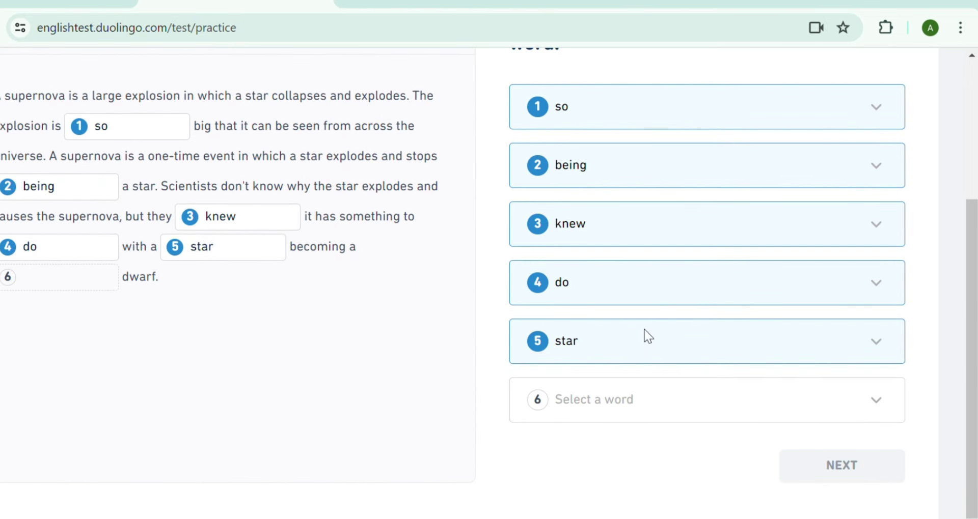
click(667, 410)
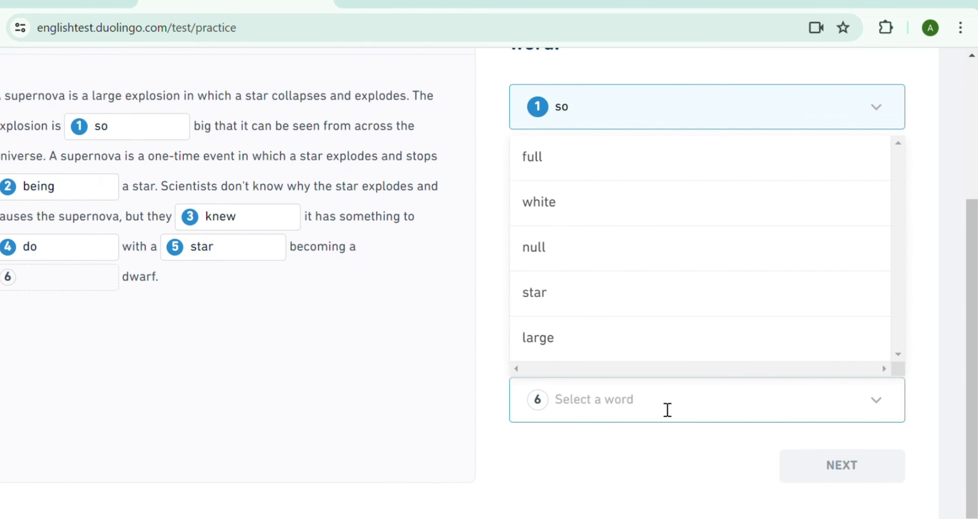
click(640, 197)
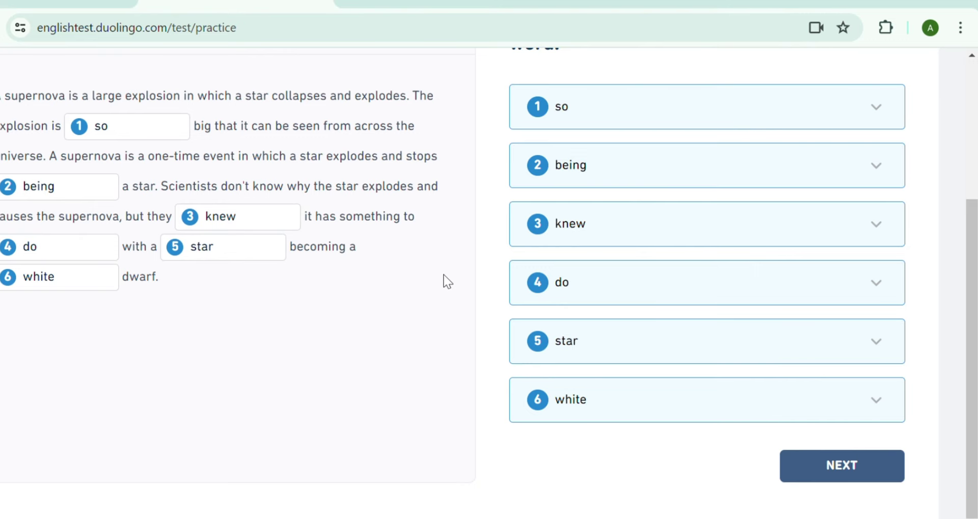
Review the completed supernova passage and submit the six word choices
scroll(444, 278, up, 4)
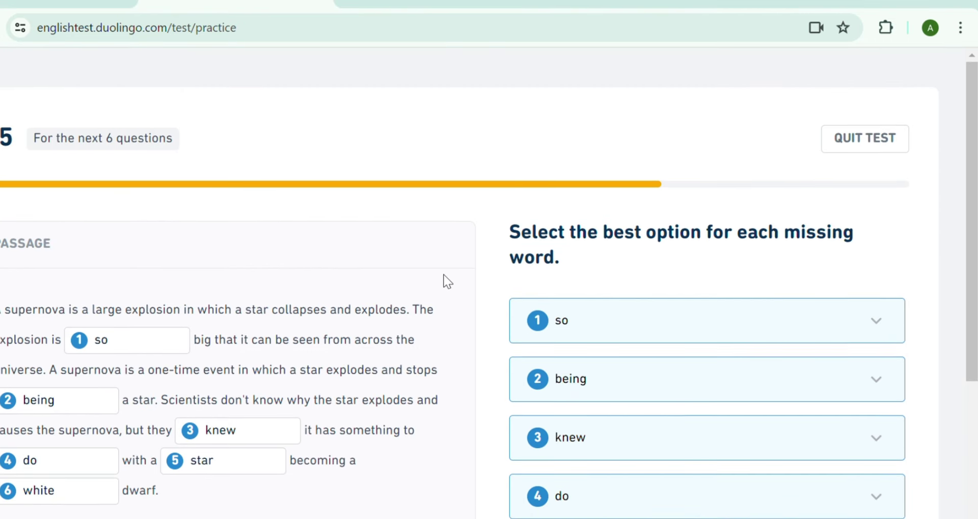
scroll(447, 281, down, 4)
click(826, 449)
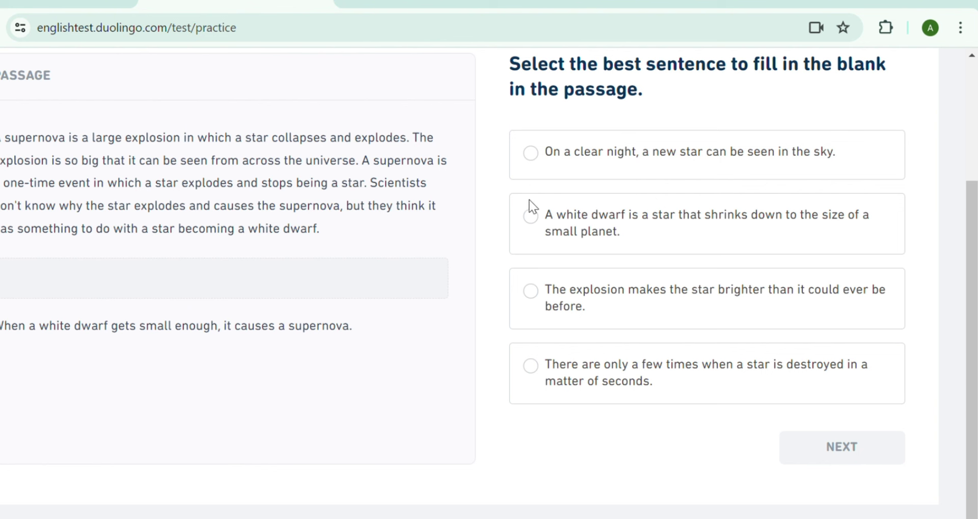
Choose "A white dwarf is a star that shrinks down to the size of a small planet." as the missing sentence in the passage
click(753, 151)
click(756, 230)
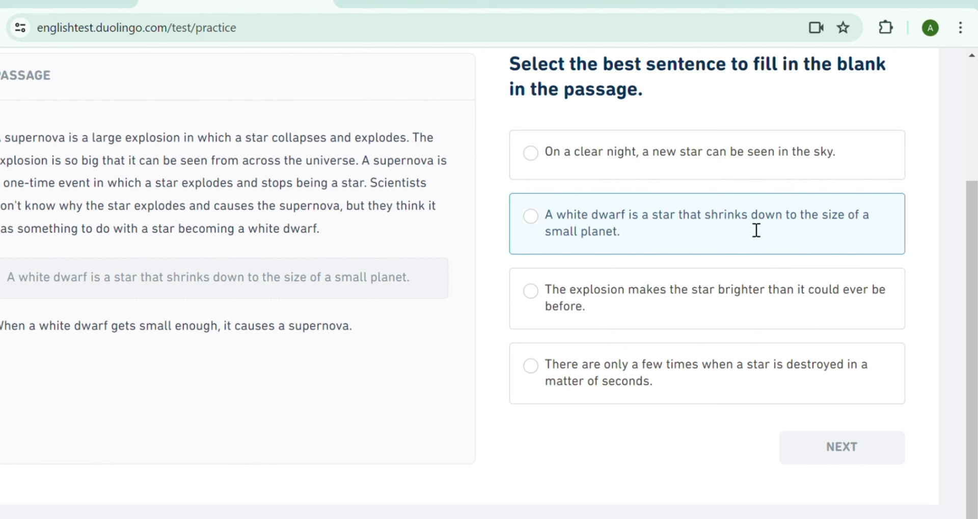
click(756, 230)
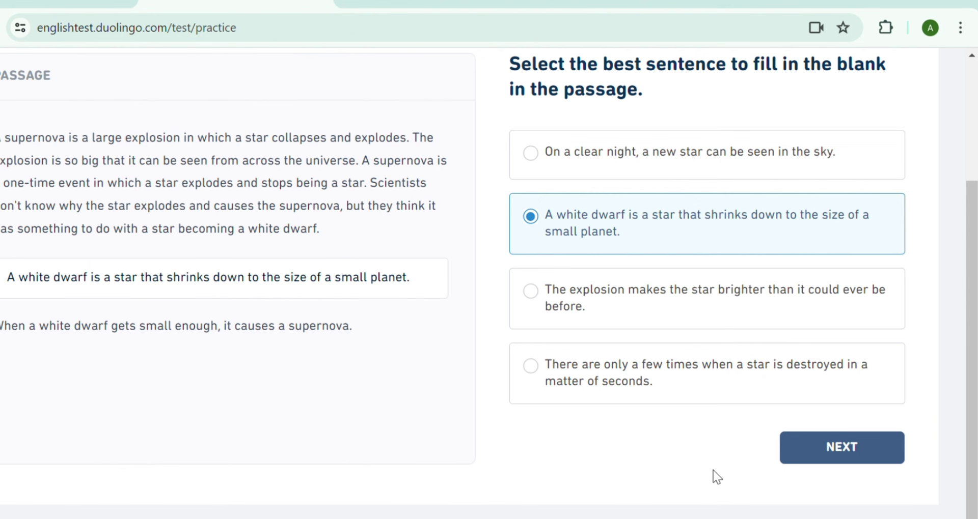
Submit the missing sentence, then highlight and submit "it can be seen from across the universe" as where a supernova can be seen
click(826, 460)
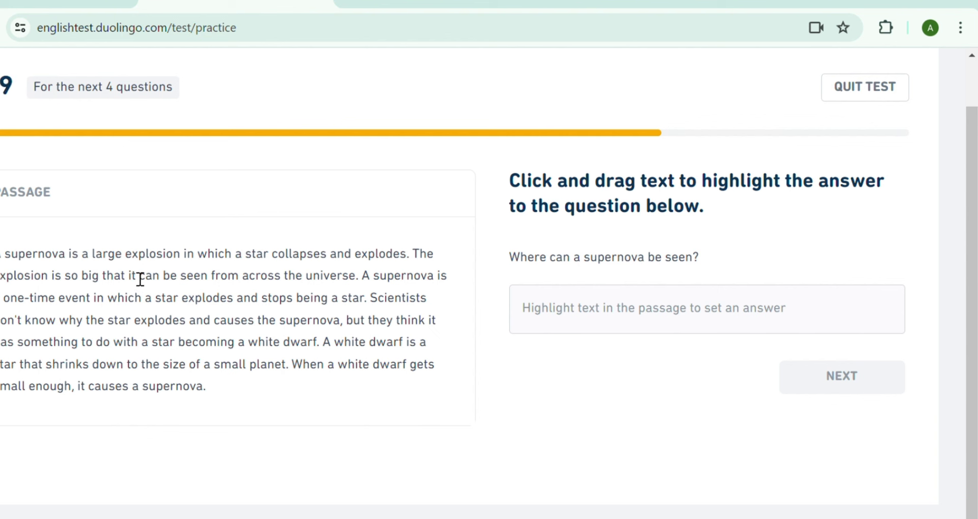
drag(132, 278, 356, 287)
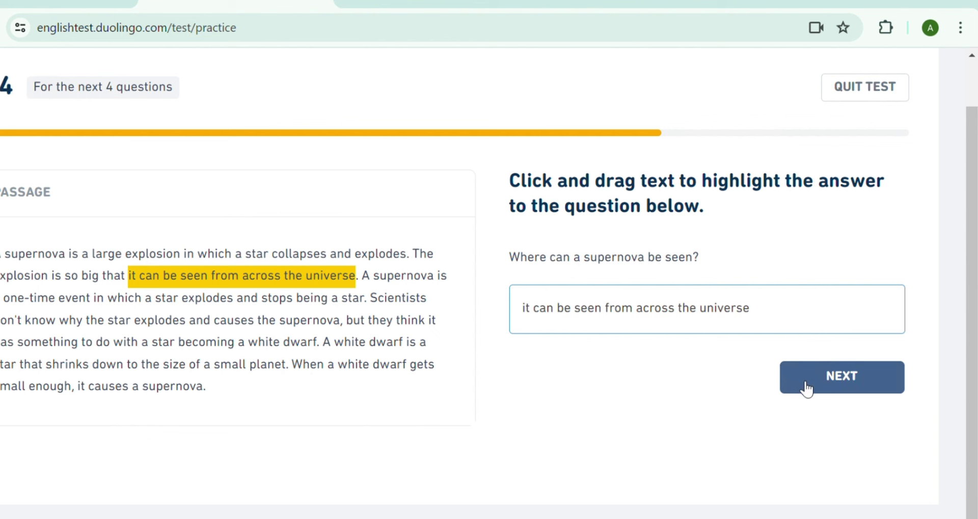
click(829, 383)
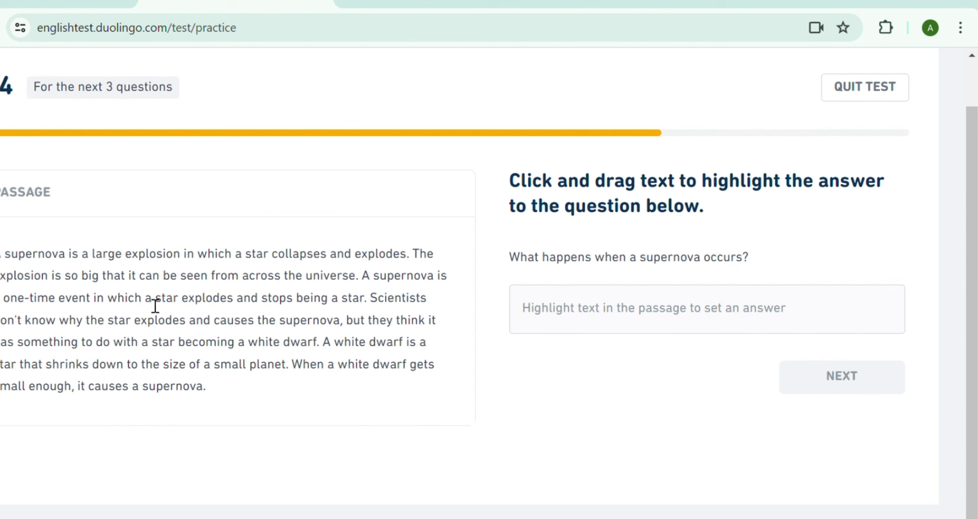
Highlight "a star explodes and stops being a star" in the passage as what happens when a supernova occurs, and submit it
drag(146, 304, 376, 312)
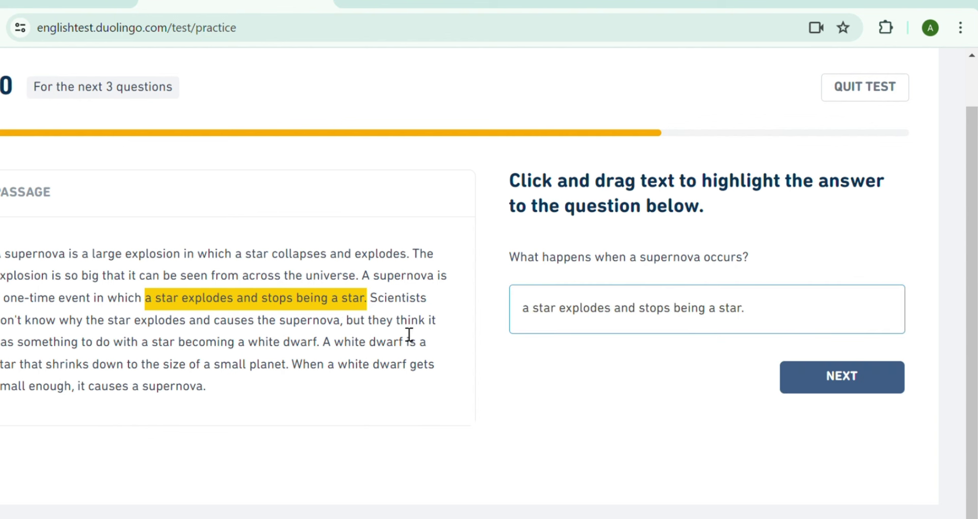
click(578, 320)
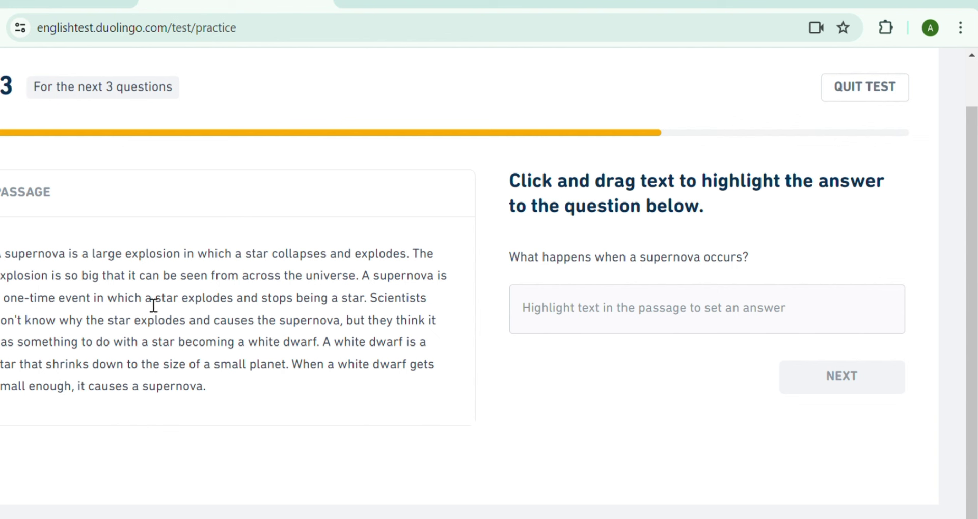
drag(153, 306, 371, 313)
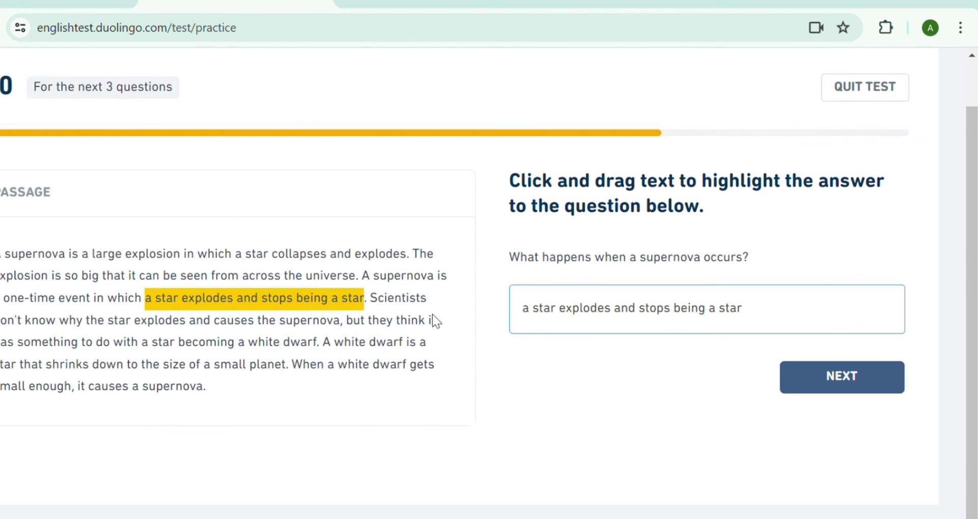
click(851, 394)
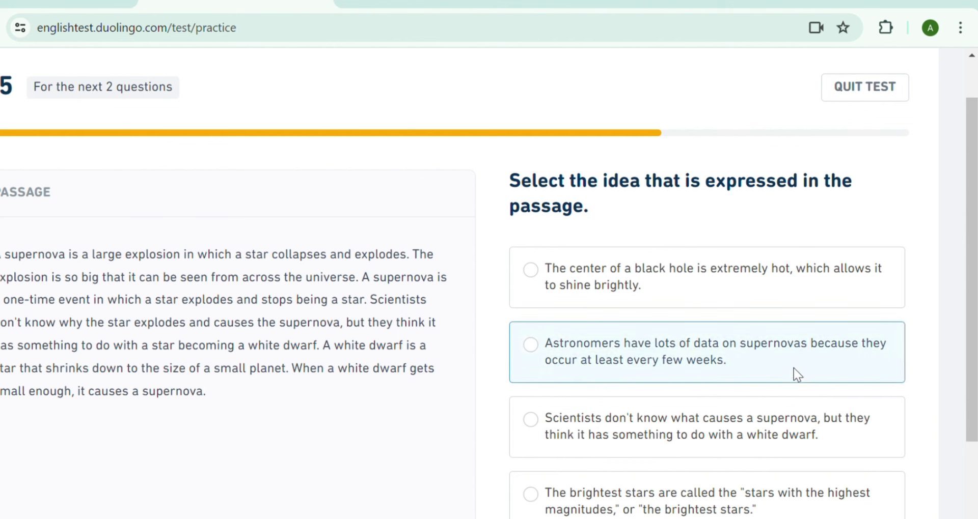
Submit the idea that scientists don't know what causes a supernova, and "The Mystery of Supernovas" as the passage's best title
scroll(716, 413, down, 1)
scroll(716, 412, down, 1)
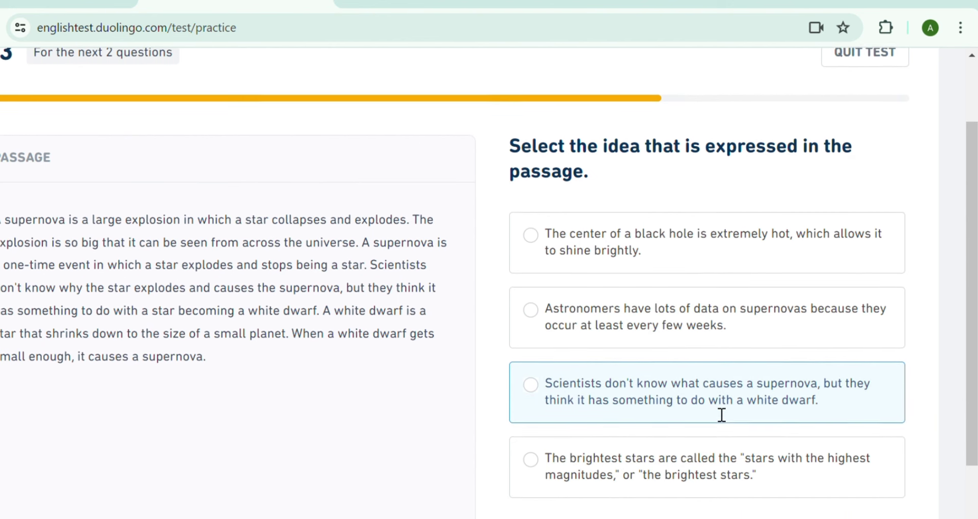
click(702, 406)
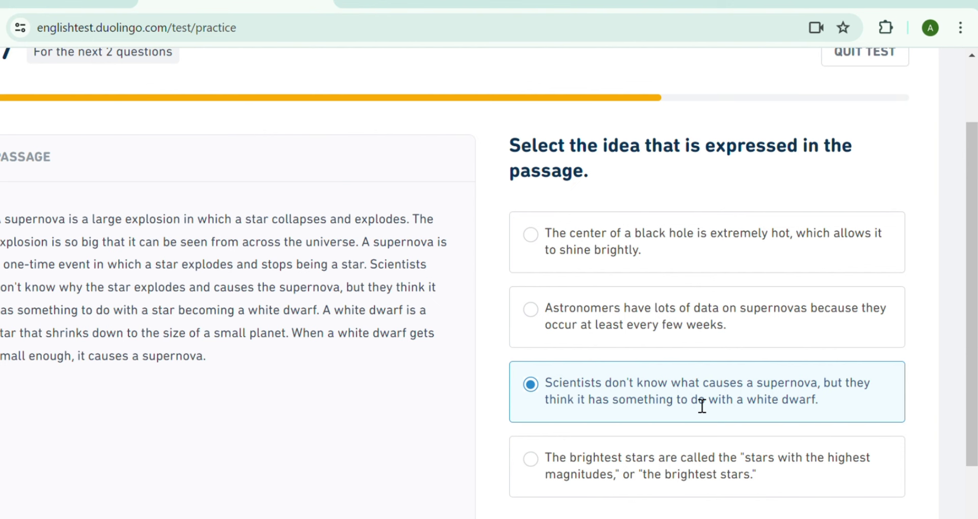
scroll(702, 406, down, 1)
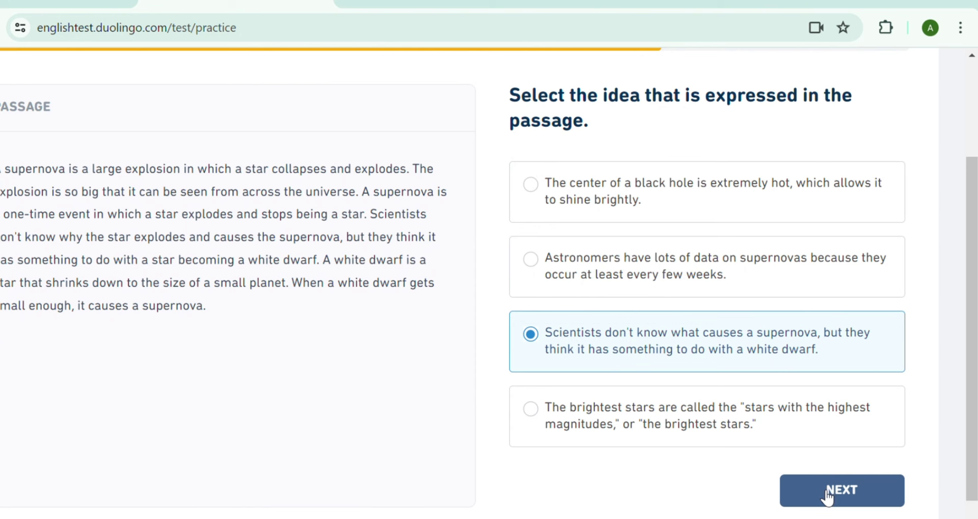
click(827, 493)
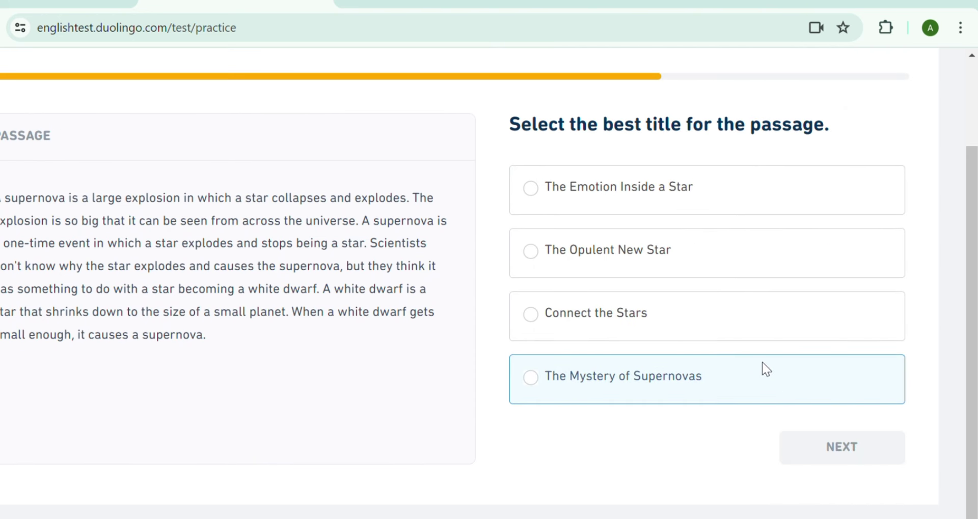
click(779, 388)
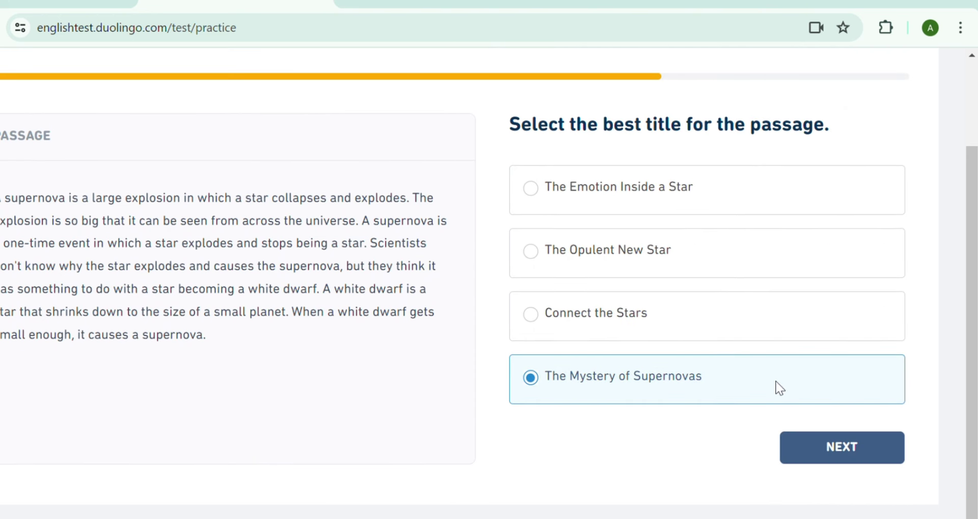
click(861, 461)
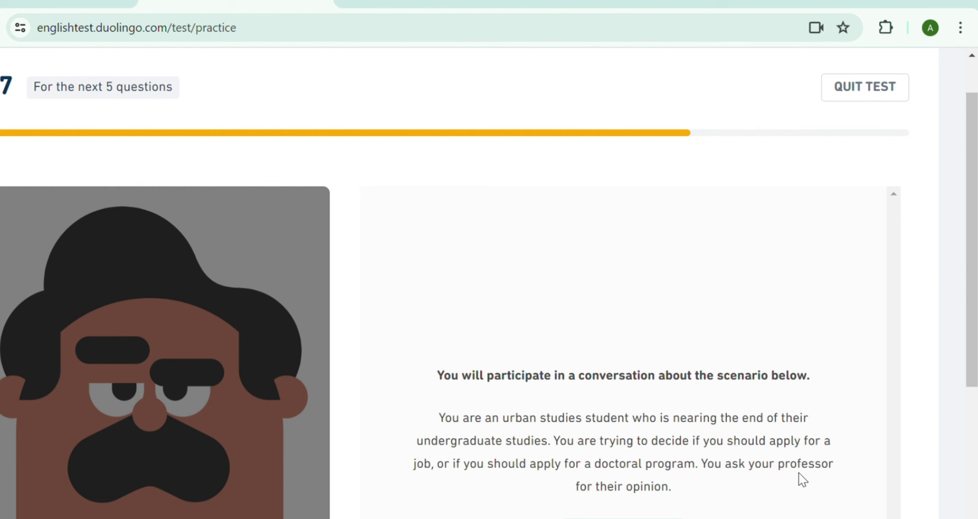
Start the professor conversation and submit "Professor. I hope you're doing well." as the opening line
scroll(795, 461, down, 2)
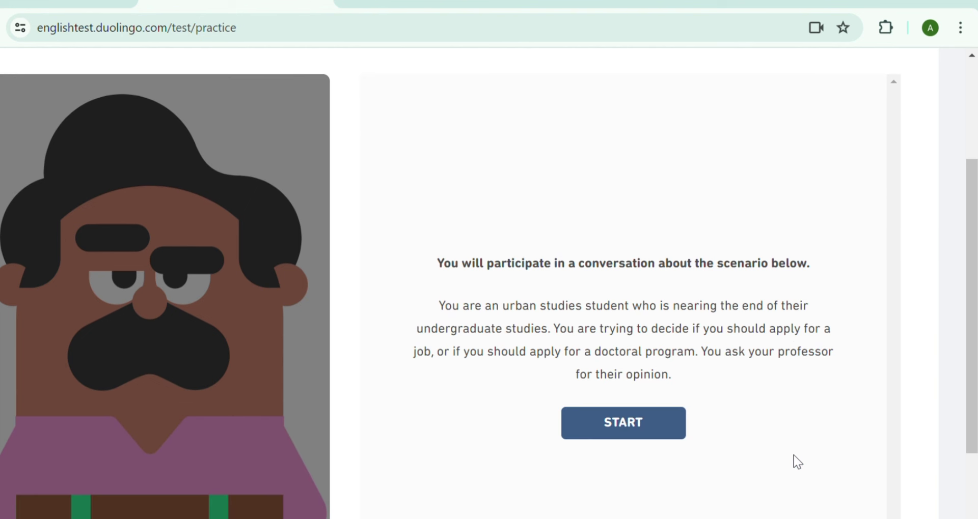
click(649, 433)
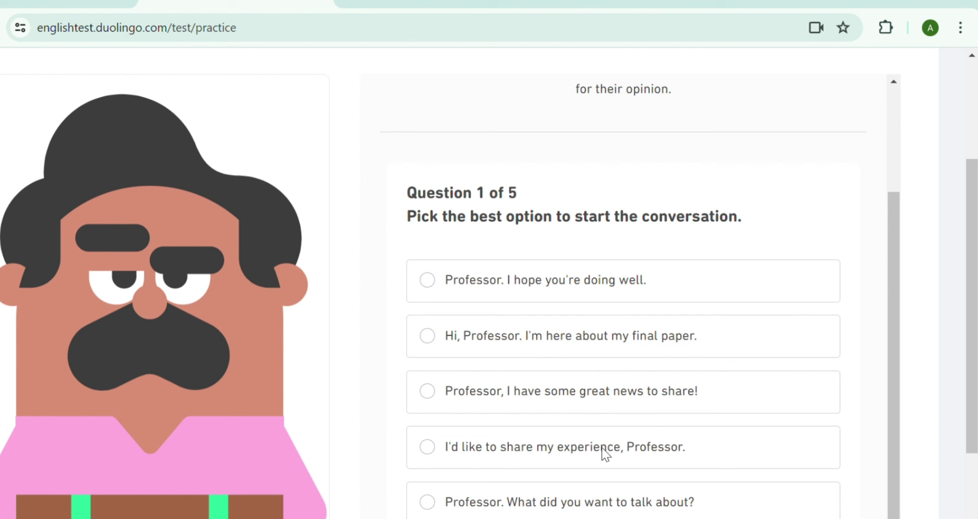
scroll(611, 332, down, 3)
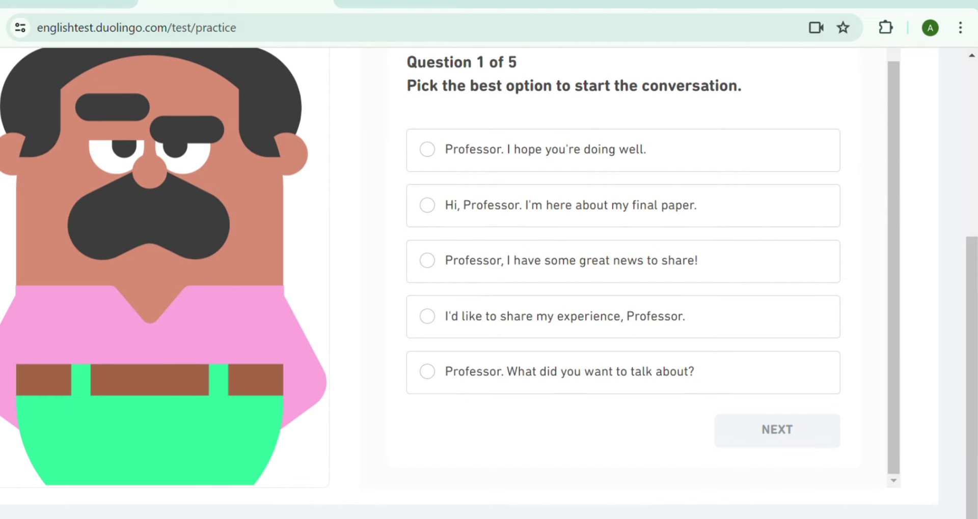
scroll(611, 305, up, 1)
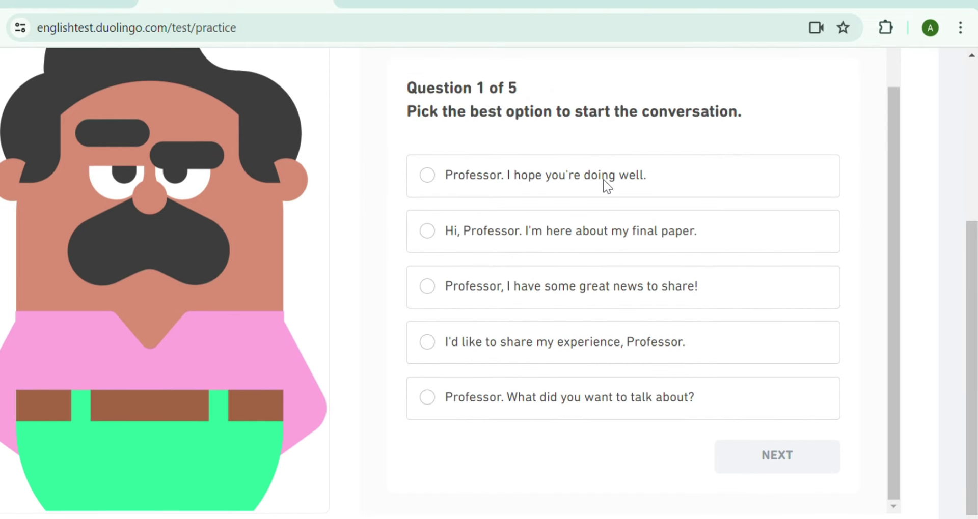
click(591, 185)
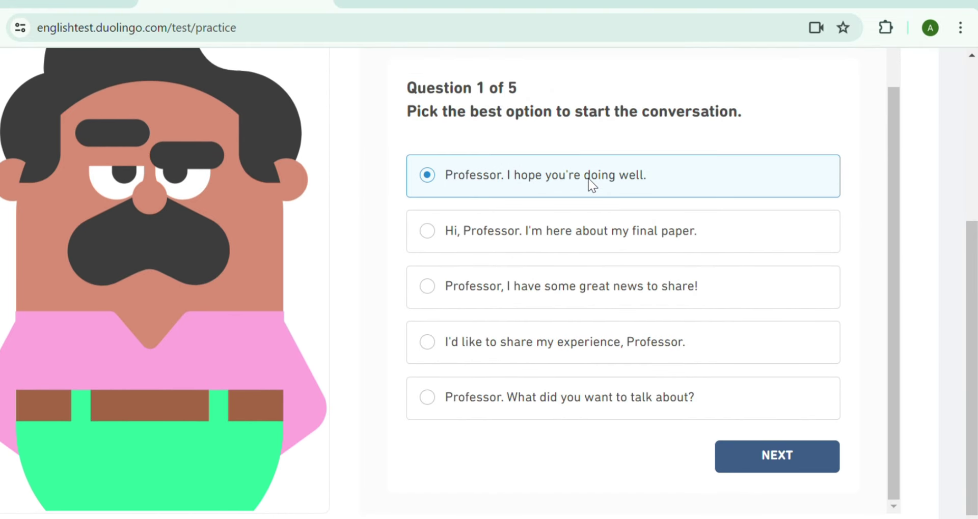
click(785, 463)
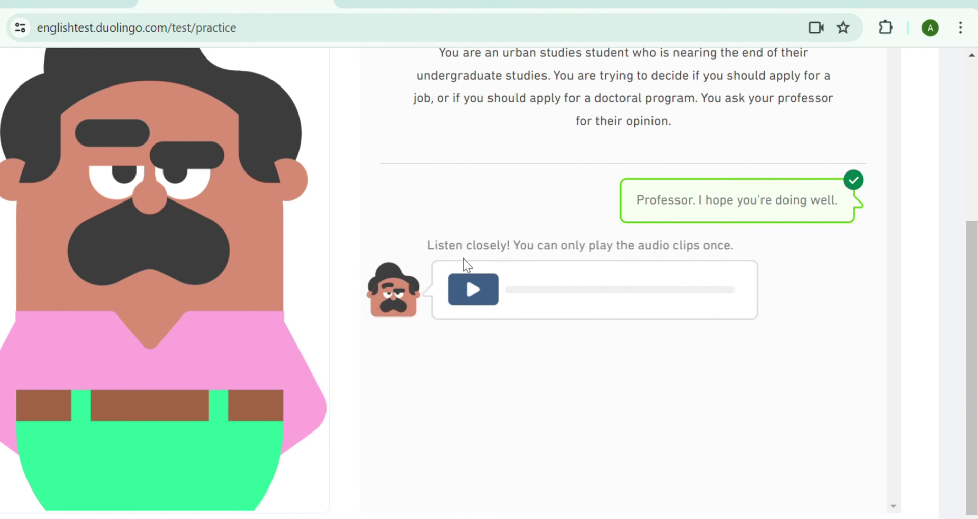
Play the professor's first reply and submit the response asking for an opinion on applying for a job or a doctoral program
click(469, 289)
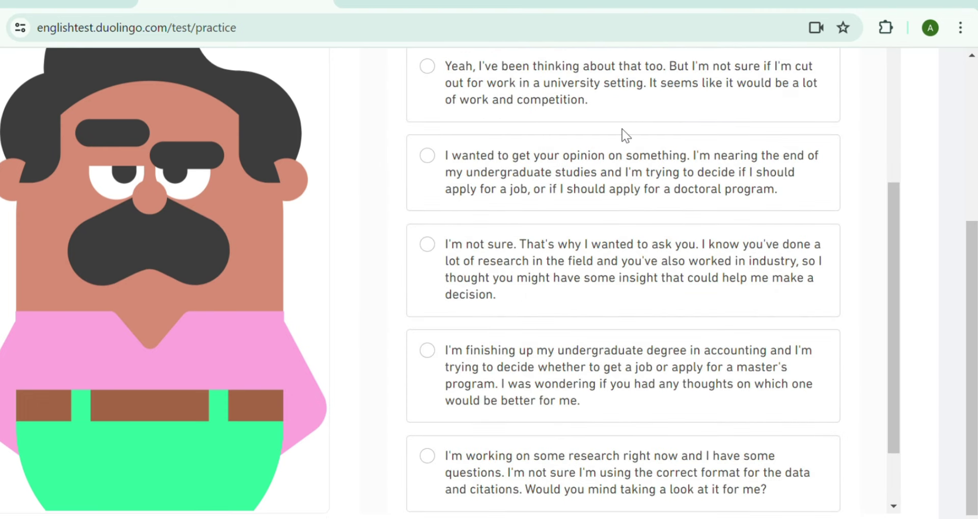
scroll(621, 129, up, 2)
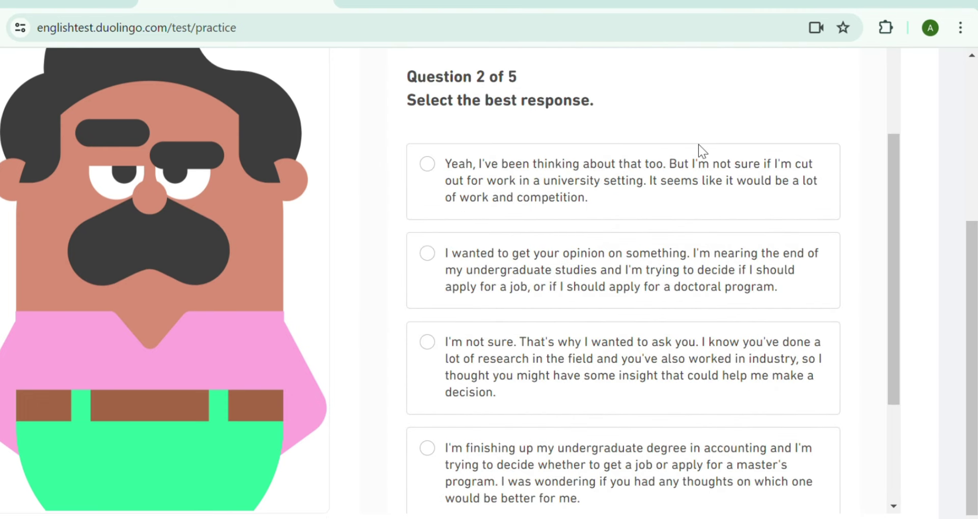
click(656, 277)
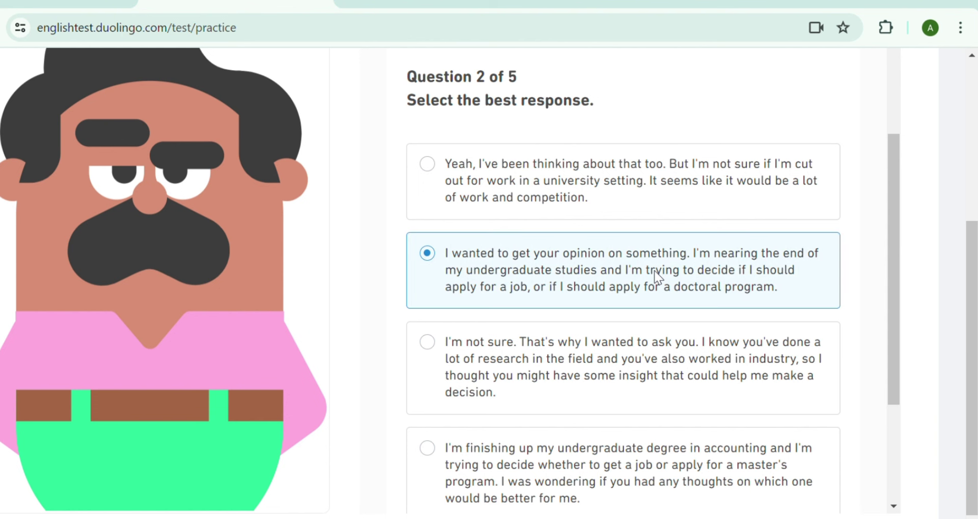
scroll(704, 400, down, 1)
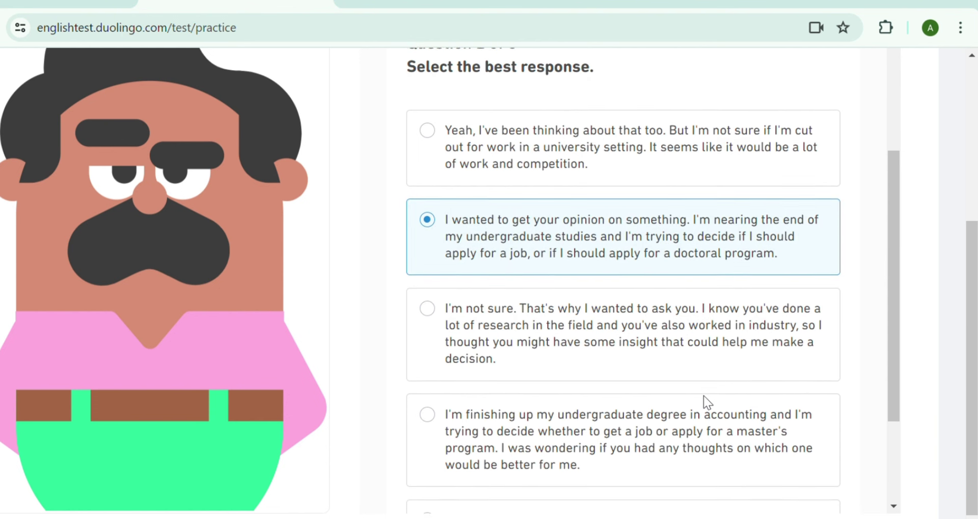
scroll(704, 396, down, 1)
scroll(703, 396, down, 2)
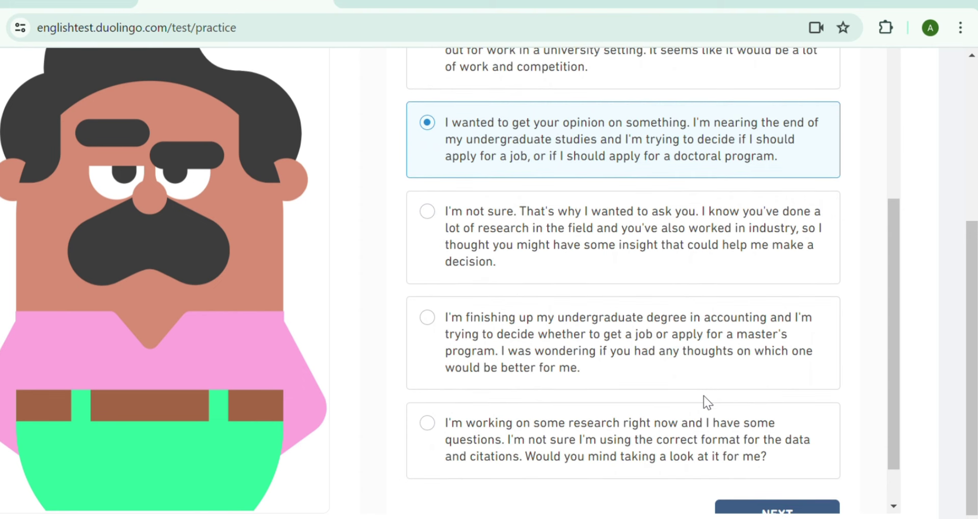
scroll(703, 396, down, 2)
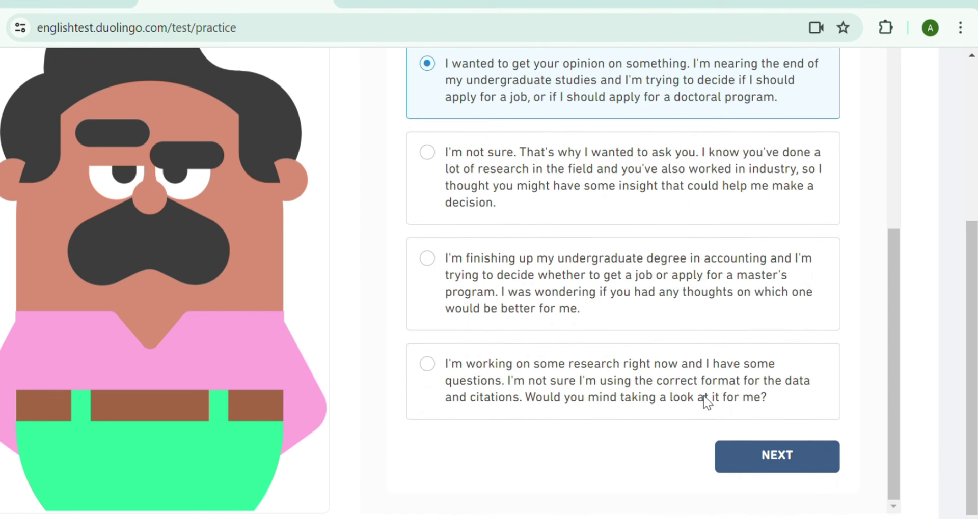
click(757, 465)
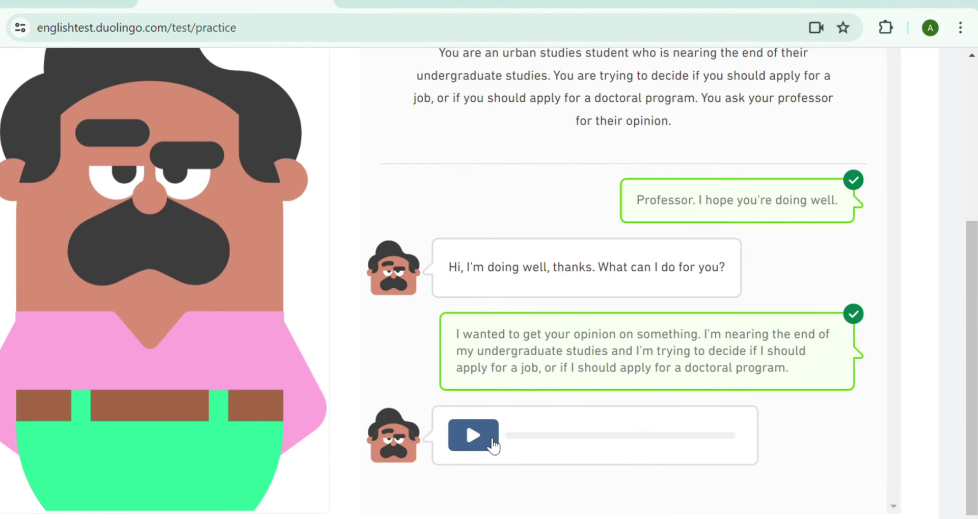
Play the professor's second reply and submit "Yeah, I've been looking, but most of the jobs require at least a few years of experience."
click(493, 442)
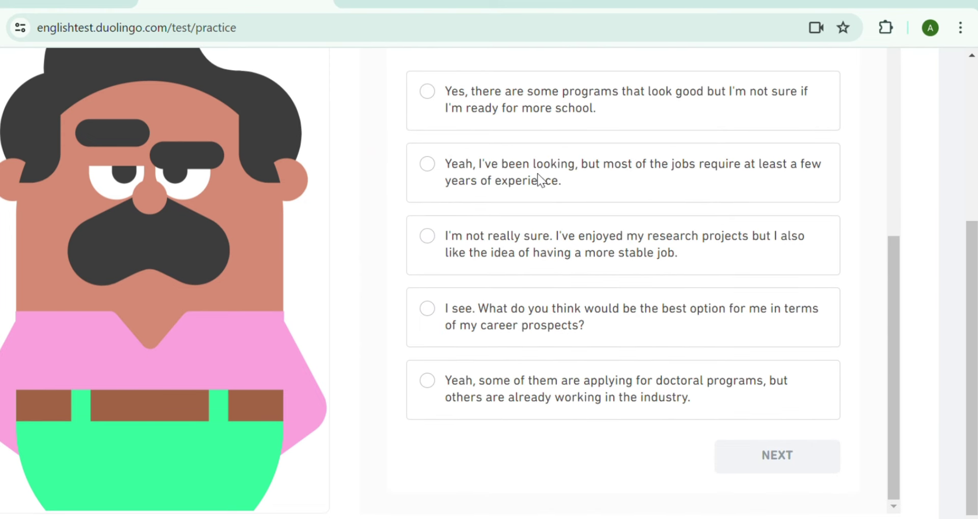
click(607, 164)
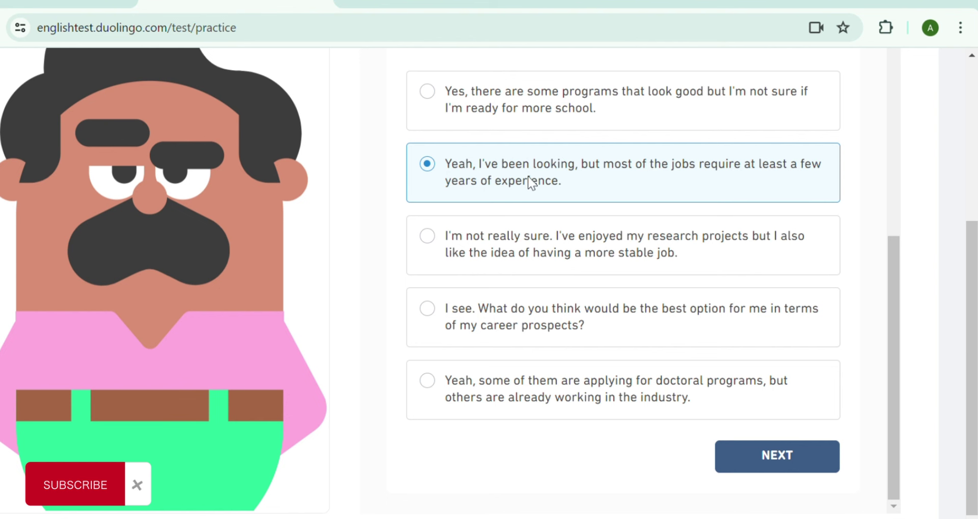
click(782, 462)
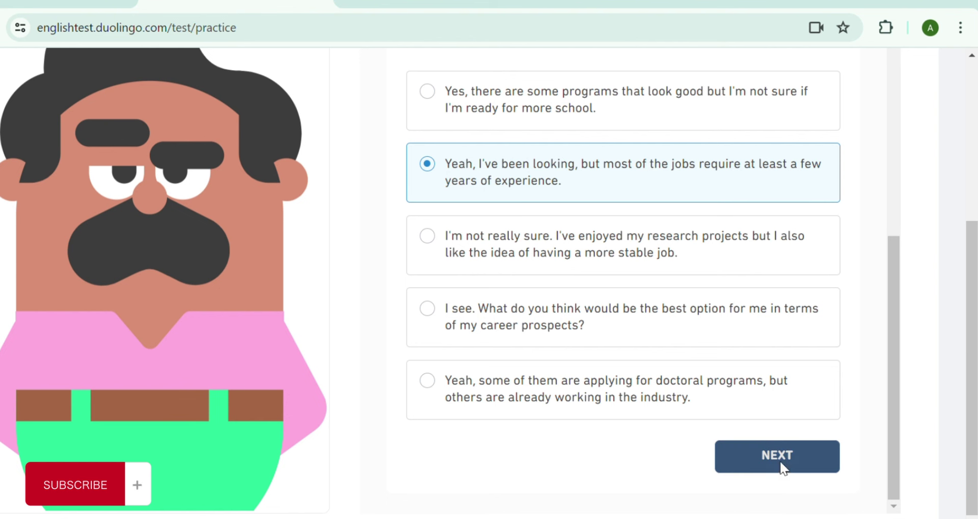
Play the professor's third reply and submit the response that it would take so long and several more years of study feel daunting
click(474, 461)
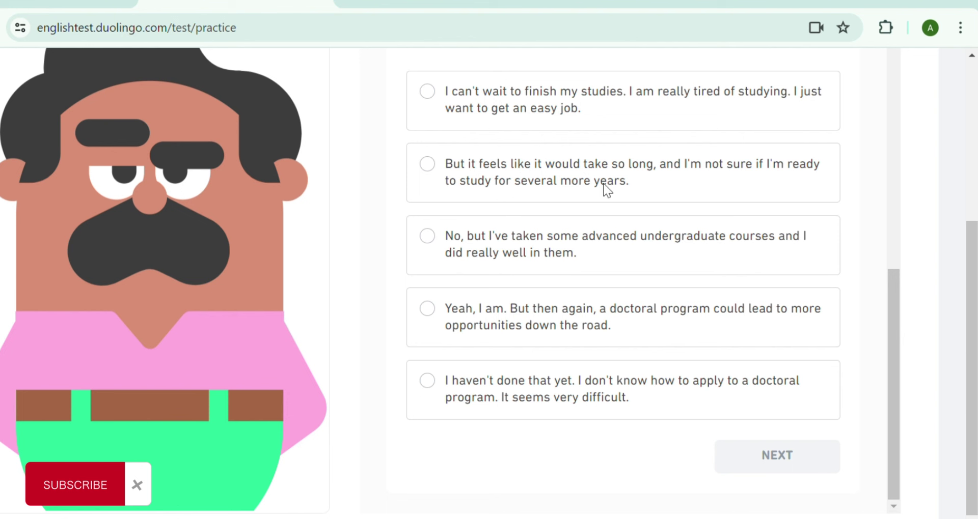
click(674, 169)
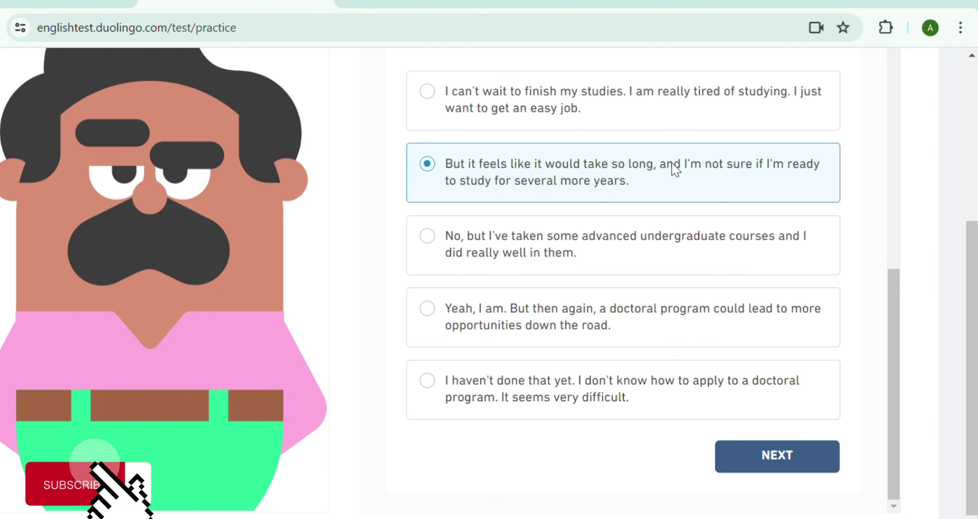
click(771, 455)
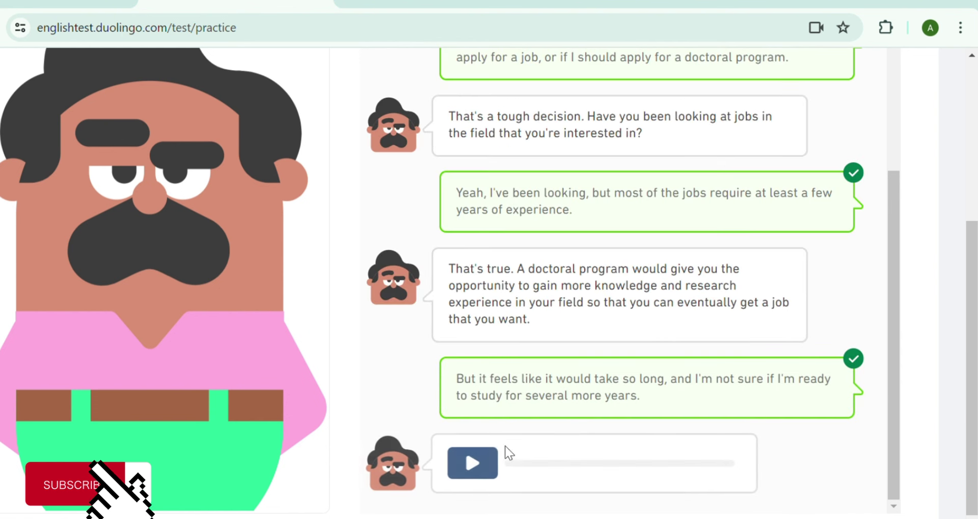
Play the professor's final reply, submit "Great idea! I'll see you tomorrow then!" as the response, and continue to the conversation summary
click(471, 465)
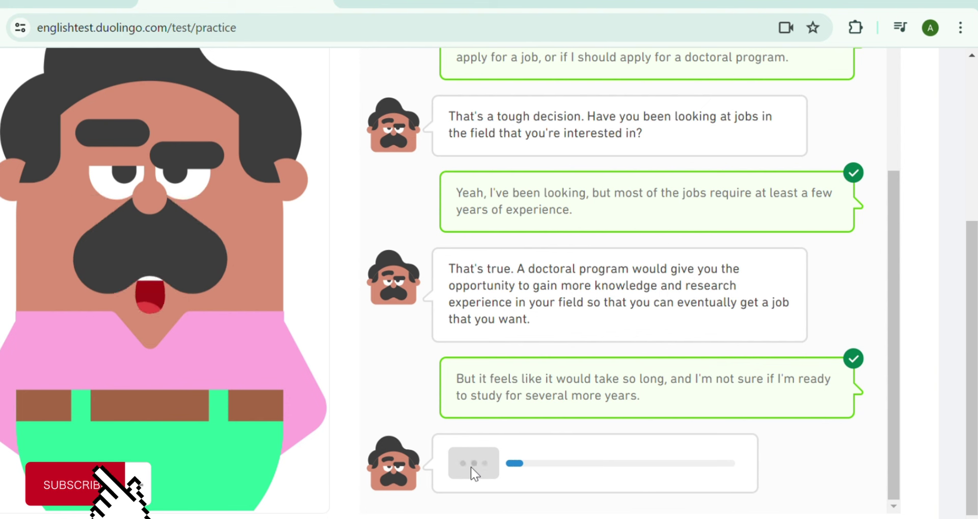
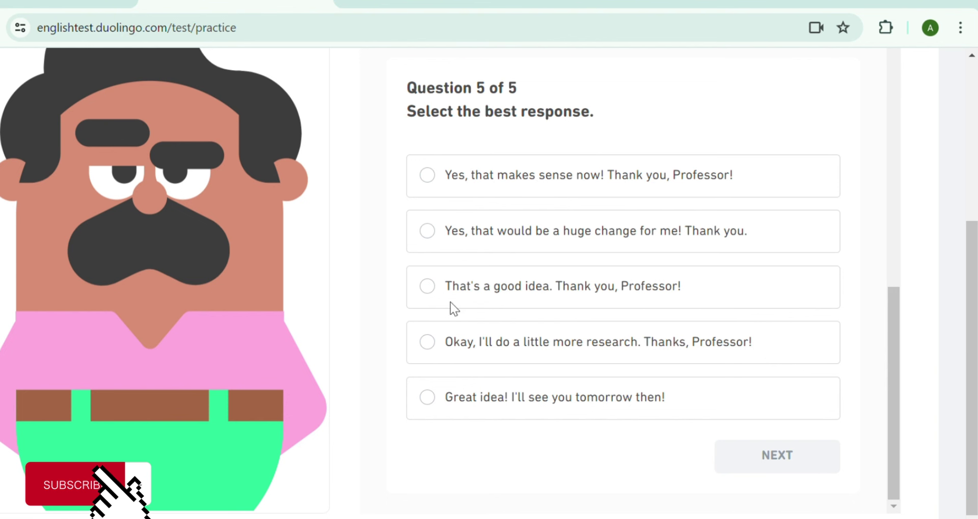
click(586, 346)
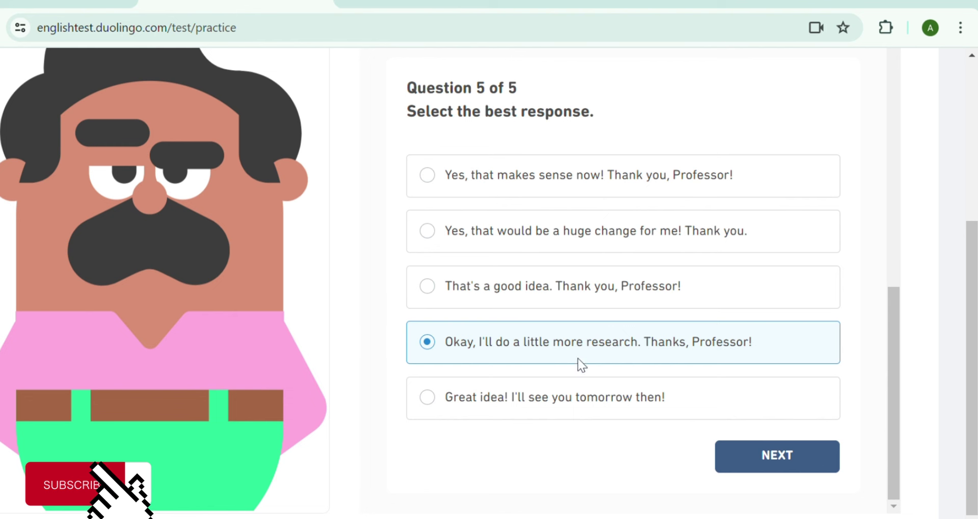
click(578, 399)
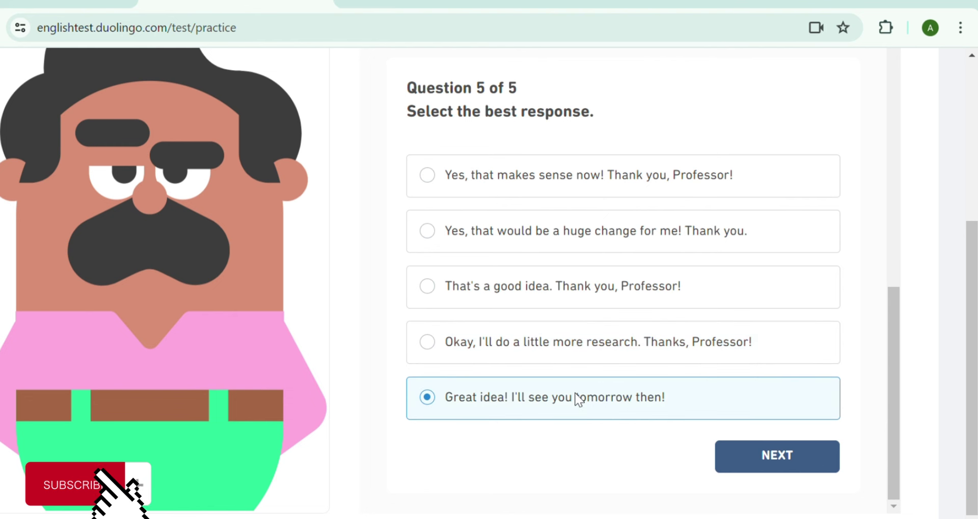
click(754, 468)
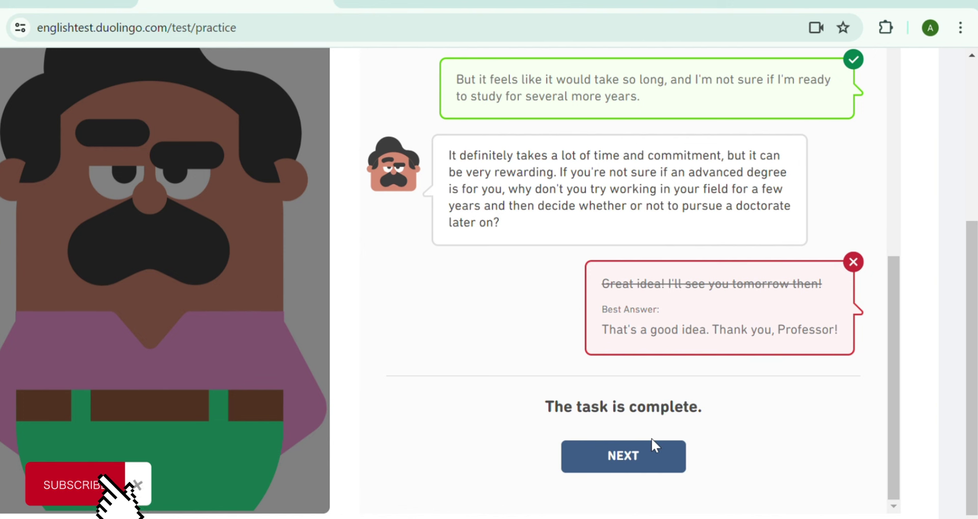
click(643, 458)
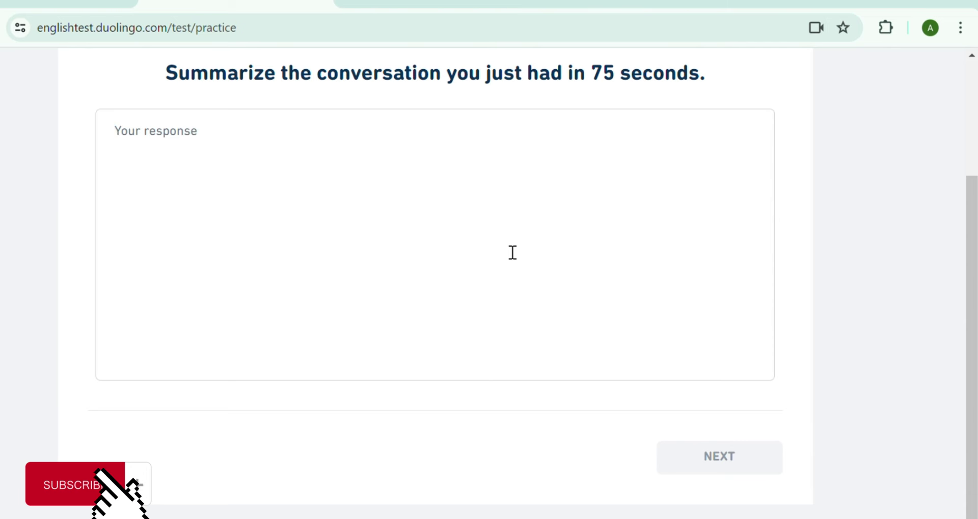
Begin the conversation summary with "I am an Urban studies student who met her professor and"
text(I am an)
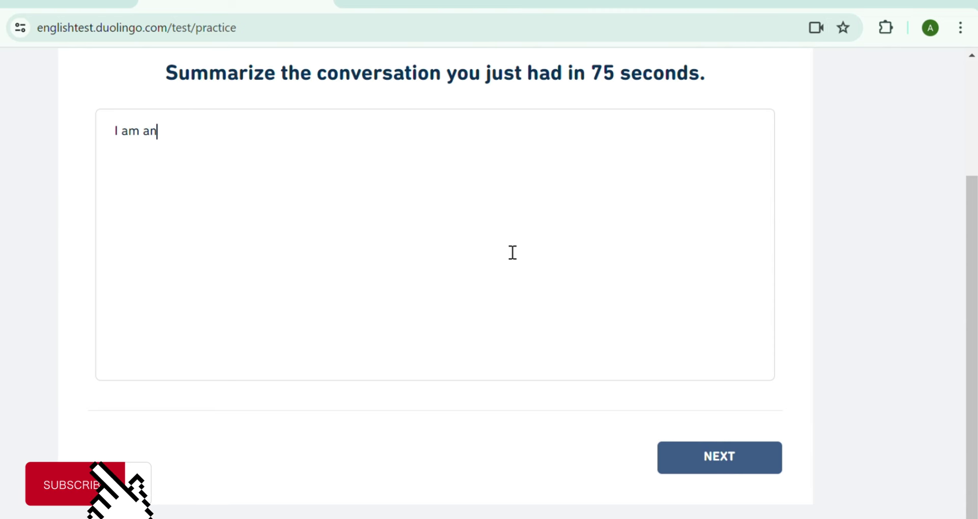
text( Urba)
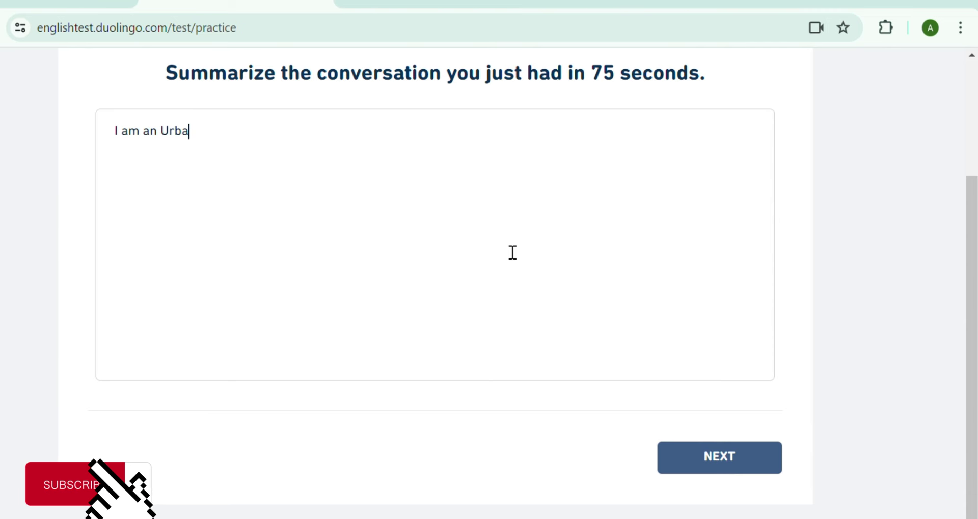
text(n st)
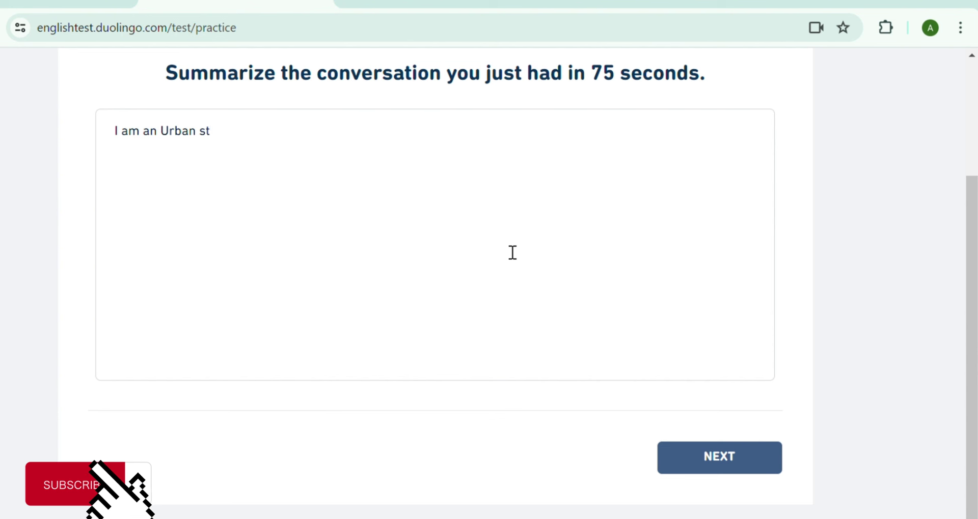
text(udies st)
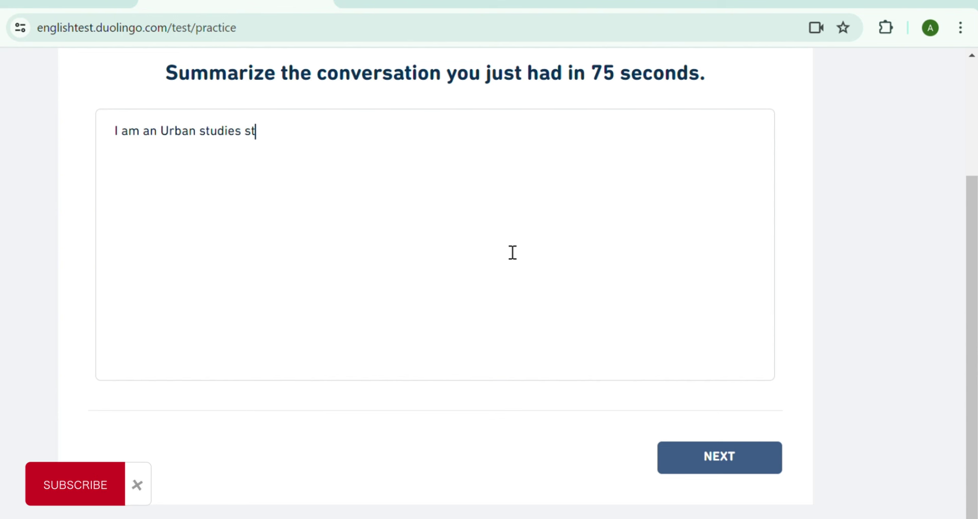
text(udent wh)
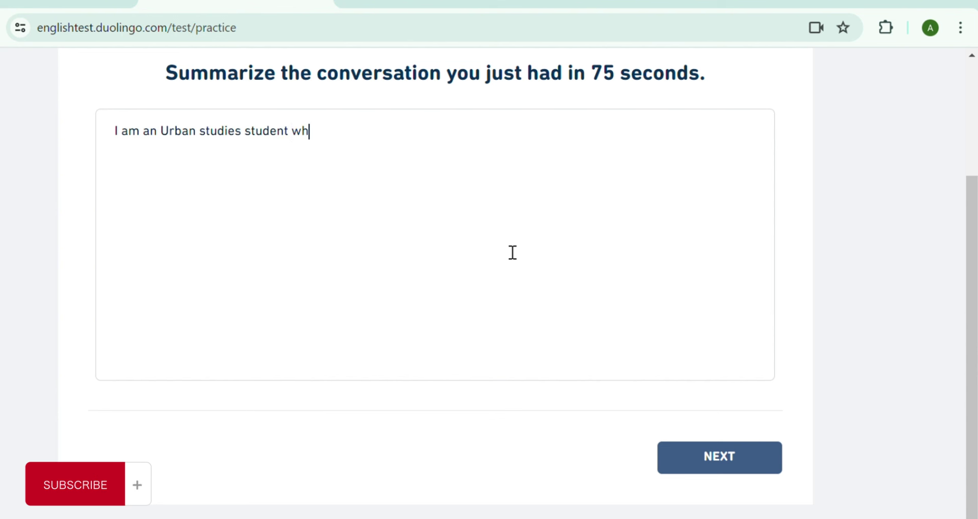
text(o met her prof)
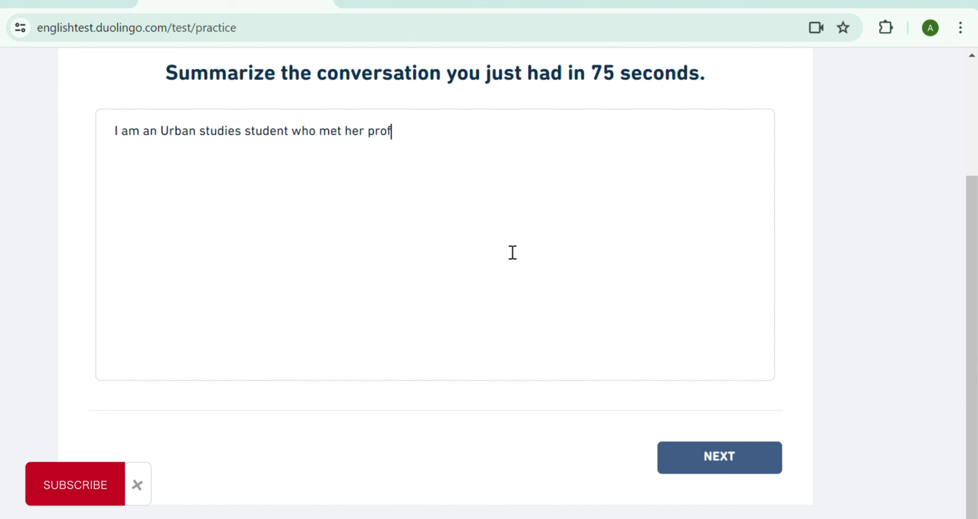
text(essor and sort )
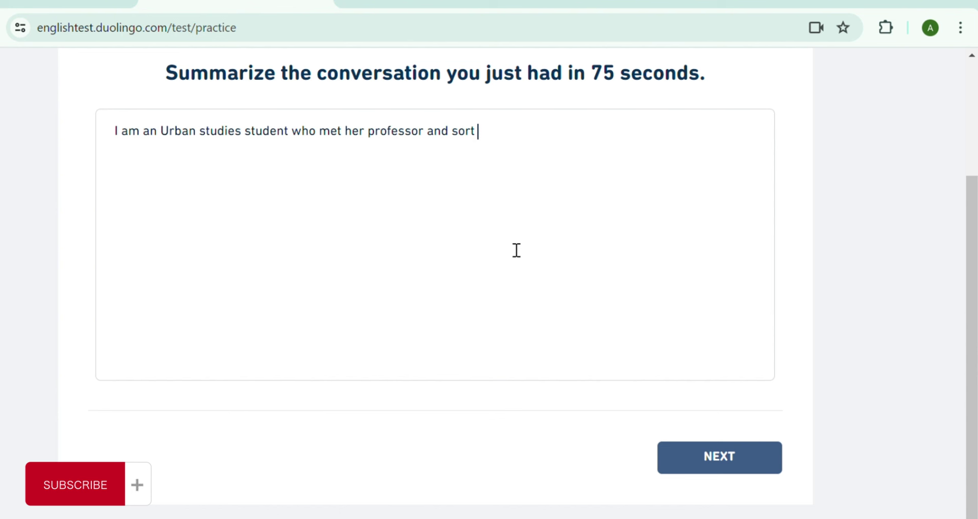
Continue the summary's first sentence with "sooght his advice on either getting a job or doing my PHD."
text(his)
key(BackSpace)
key(BackSpace)
key(BackSpace)
key(BackSpace)
key(BackSpace)
key(BackSpace)
text(oght his adv)
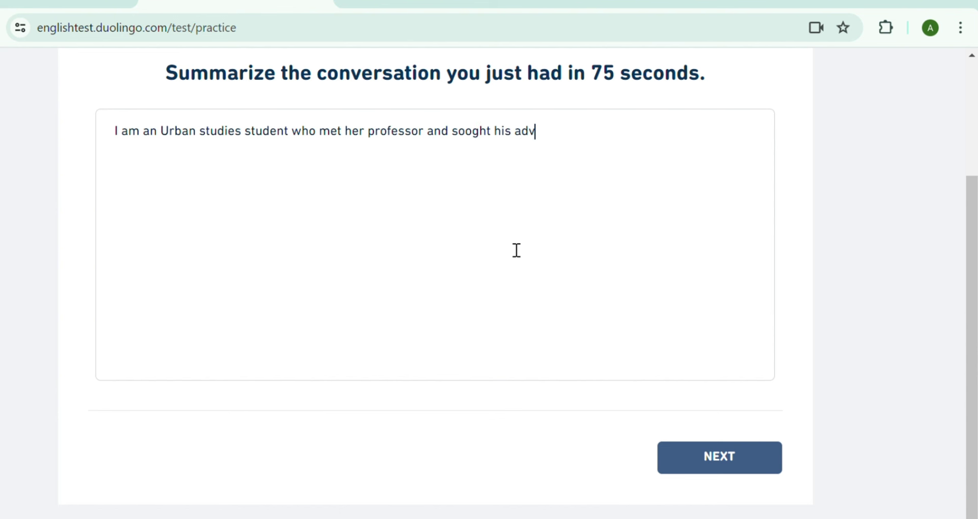
text(ice on either g)
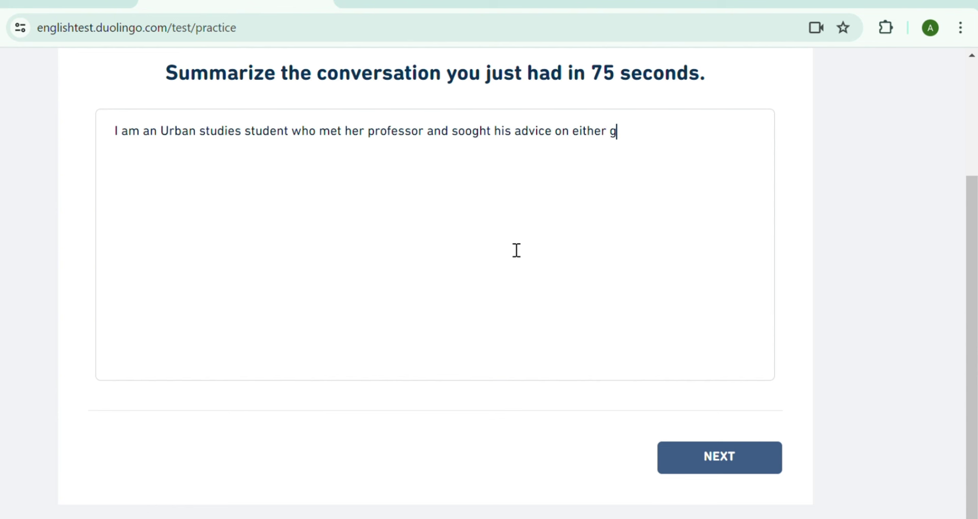
text(etting a job)
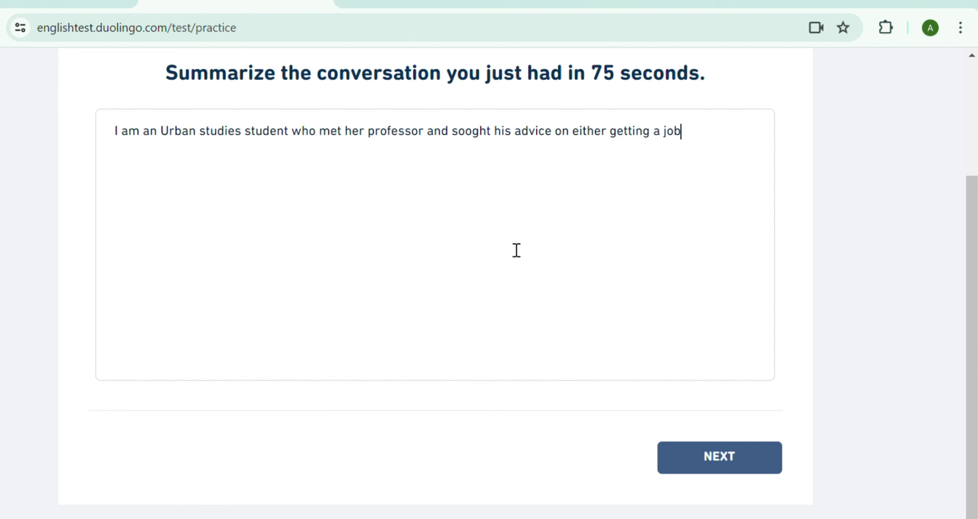
text( or doing my )
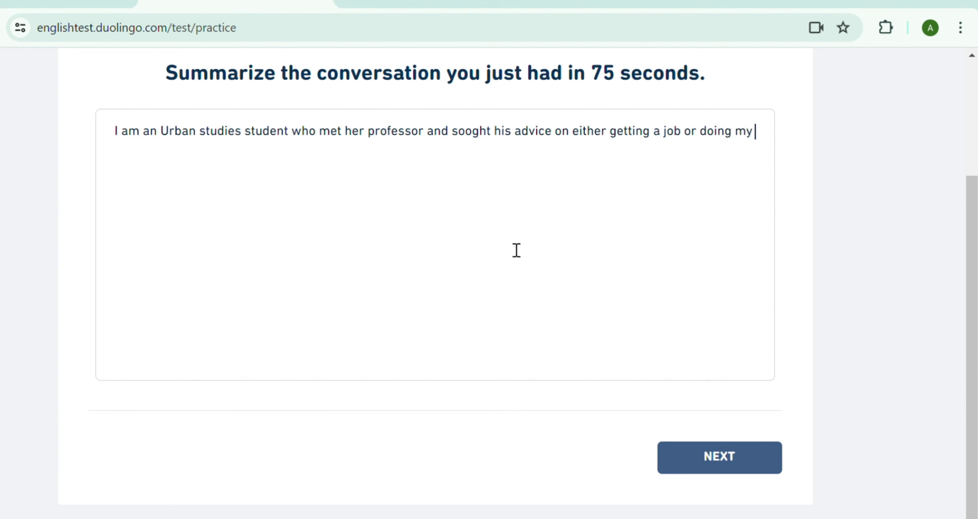
text(PHD. he was)
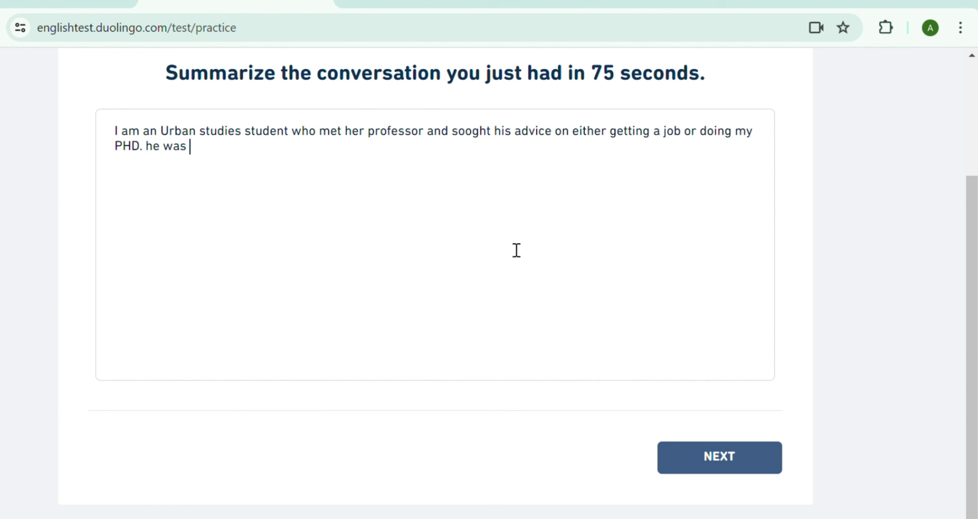
Finish the summary with the capitalized sentence "He was kind to give me his advice."
text( kind to give)
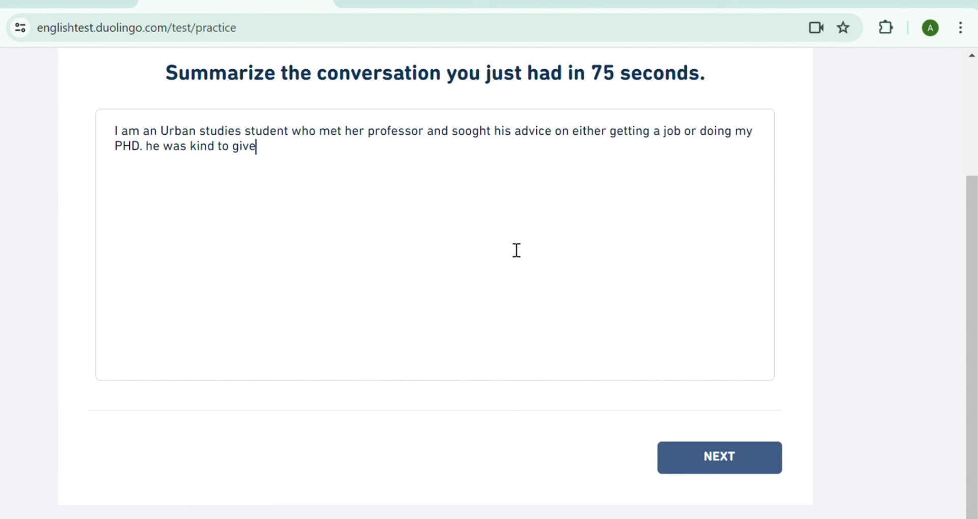
text( me his advice.)
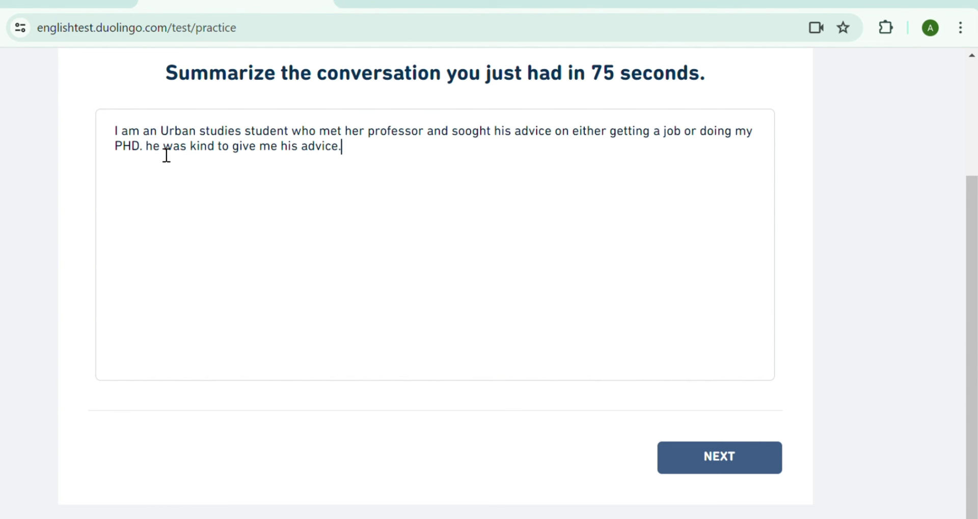
key(BackSpace)
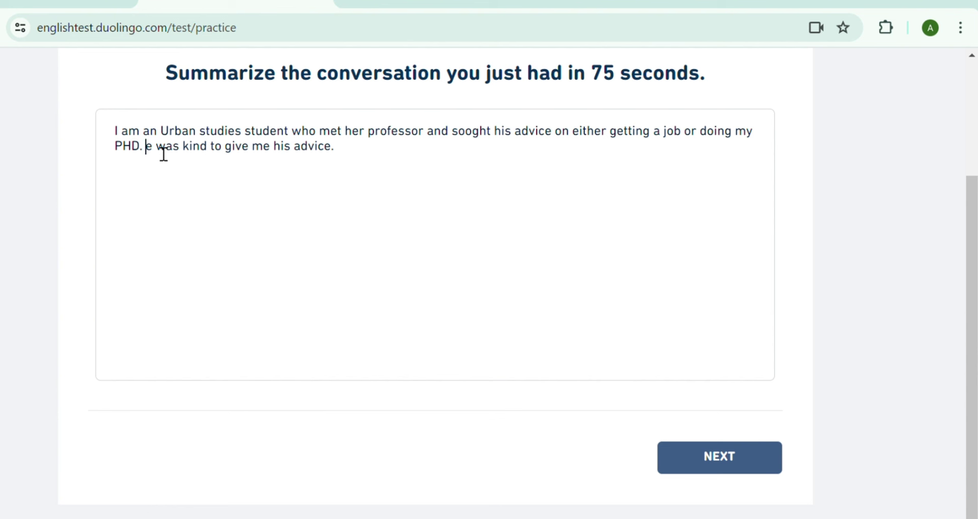
text(H)
scroll(443, 122, up, 3)
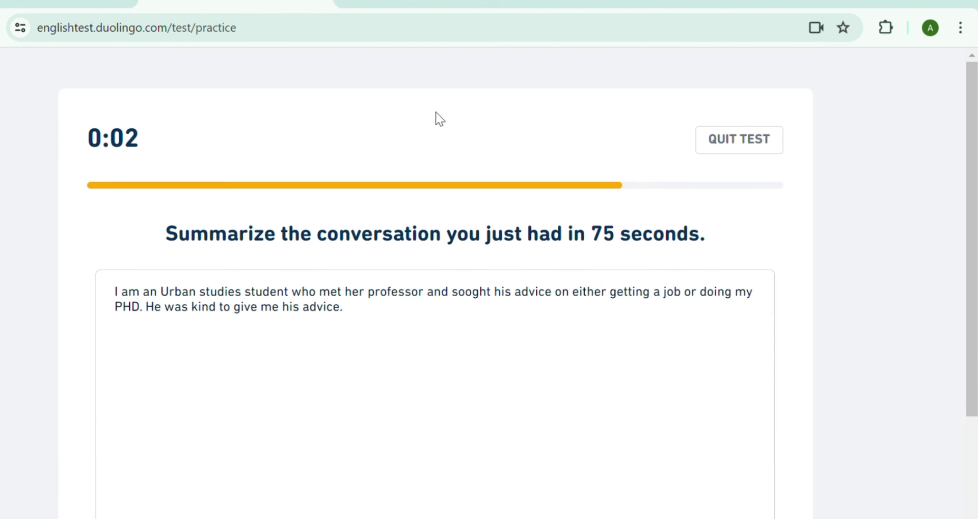
Begin the photo description with "This image shows a body of water with an object on it."
click(477, 298)
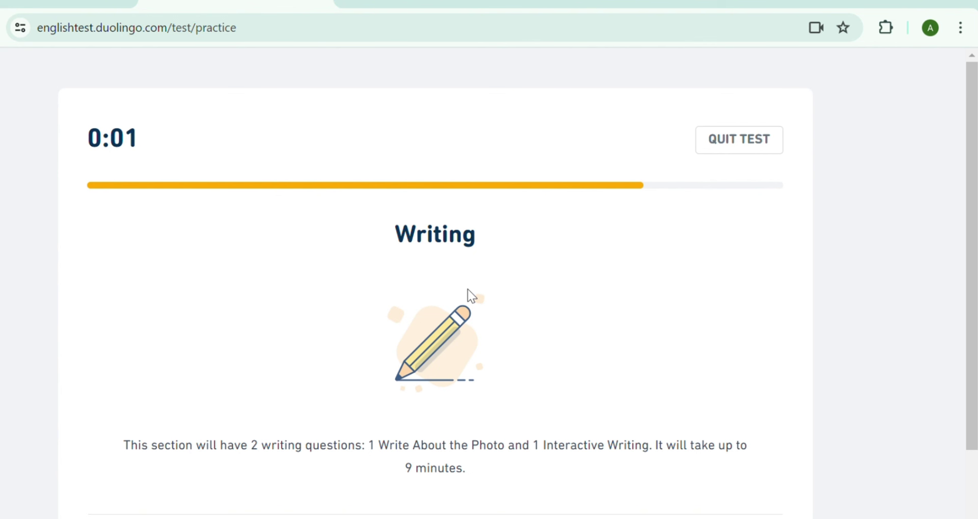
click(428, 310)
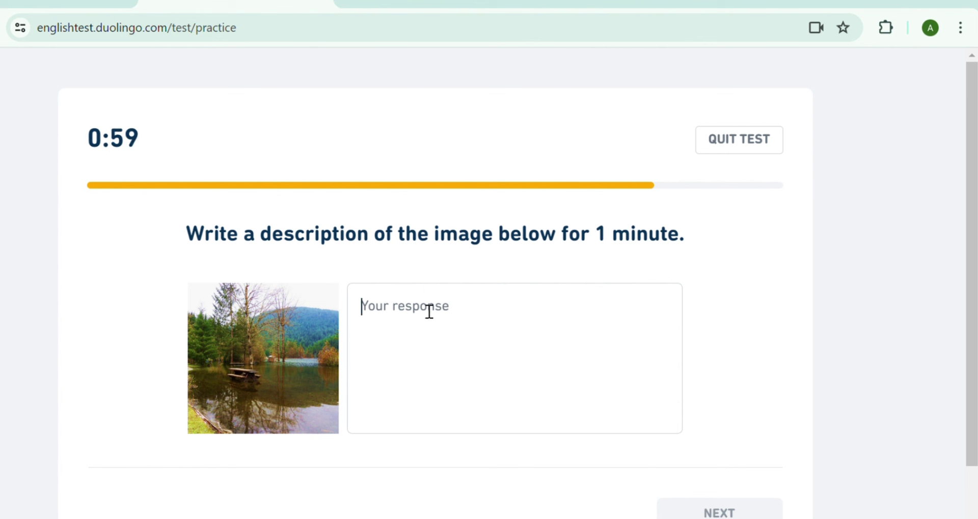
text(Th)
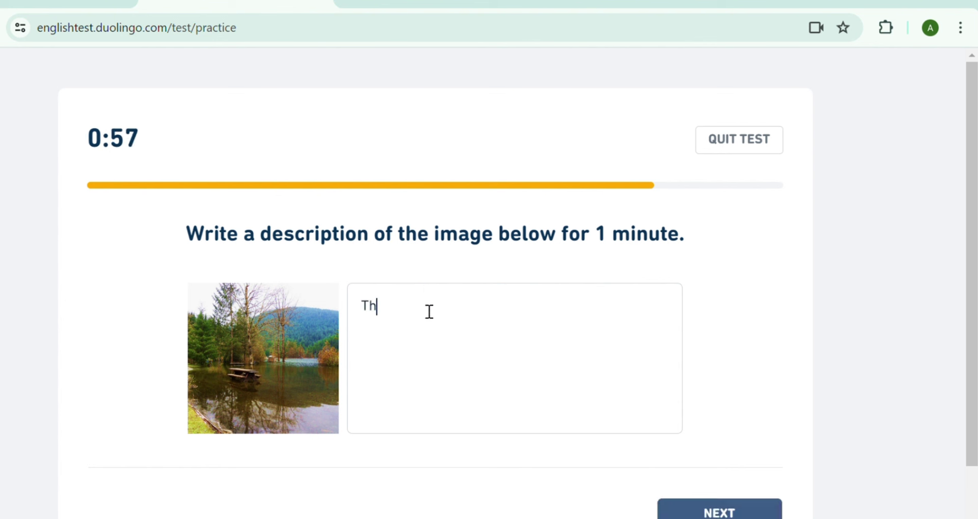
text(is ima)
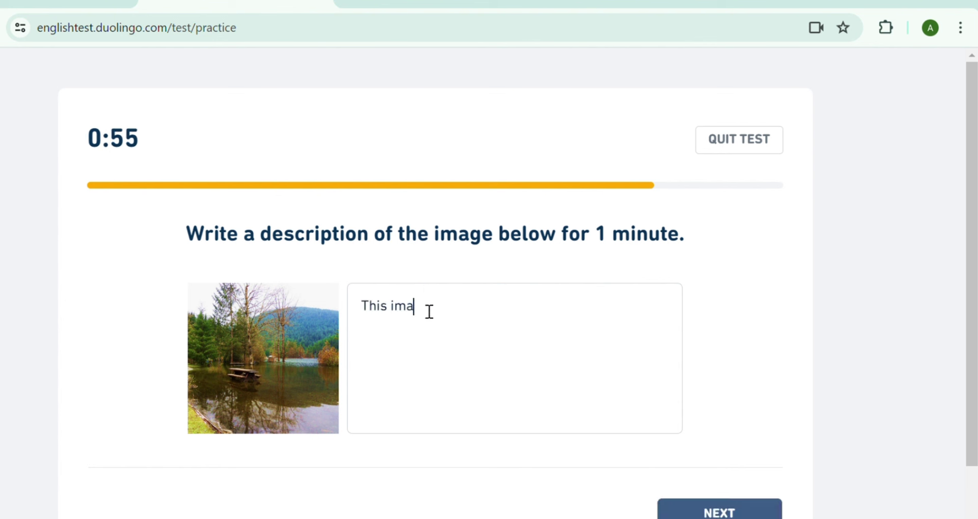
text(ge shows a)
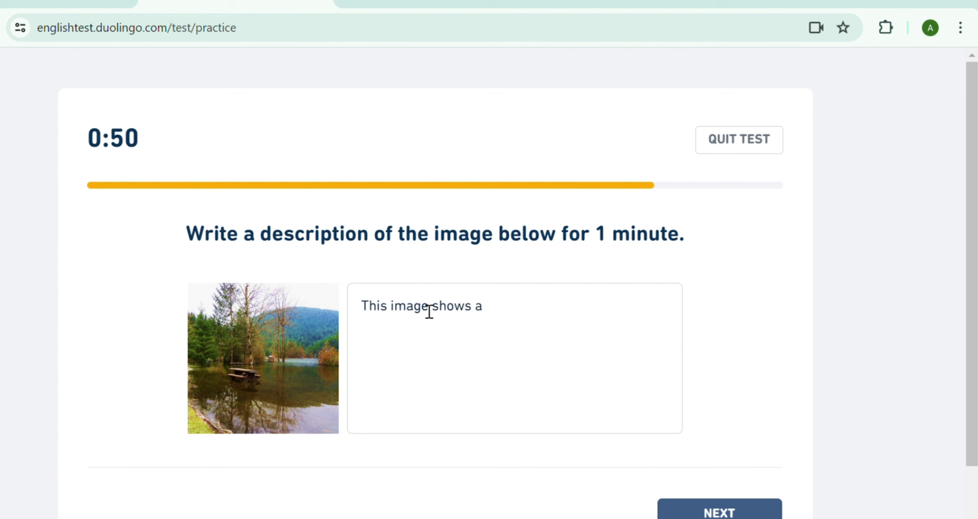
text( body of)
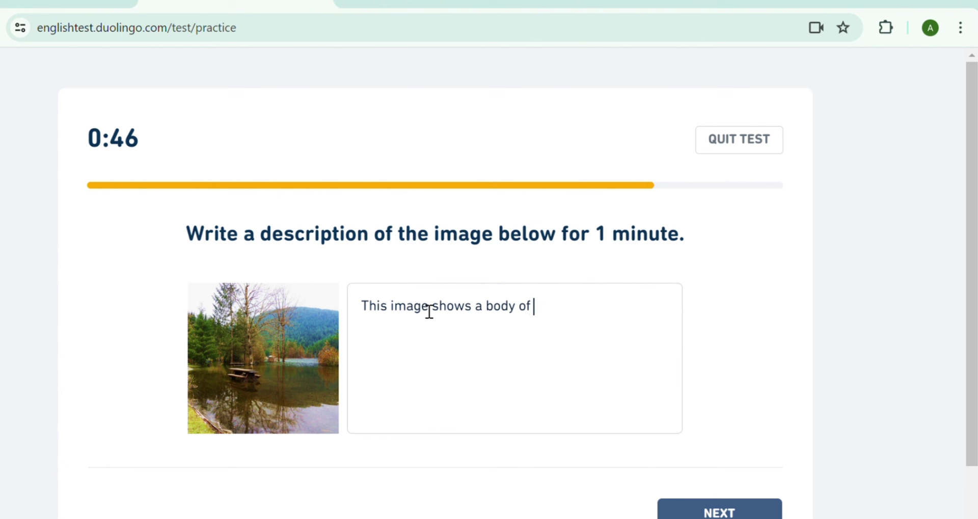
text( water)
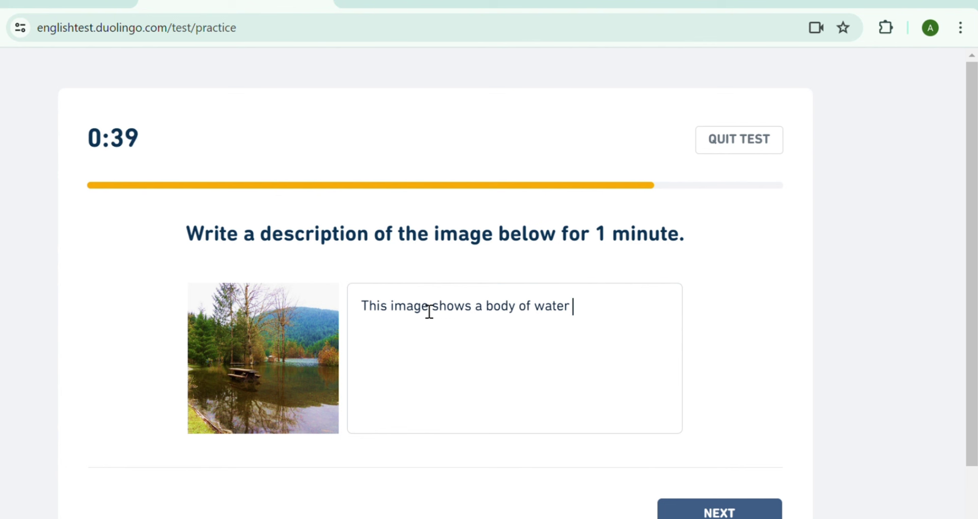
text(with )
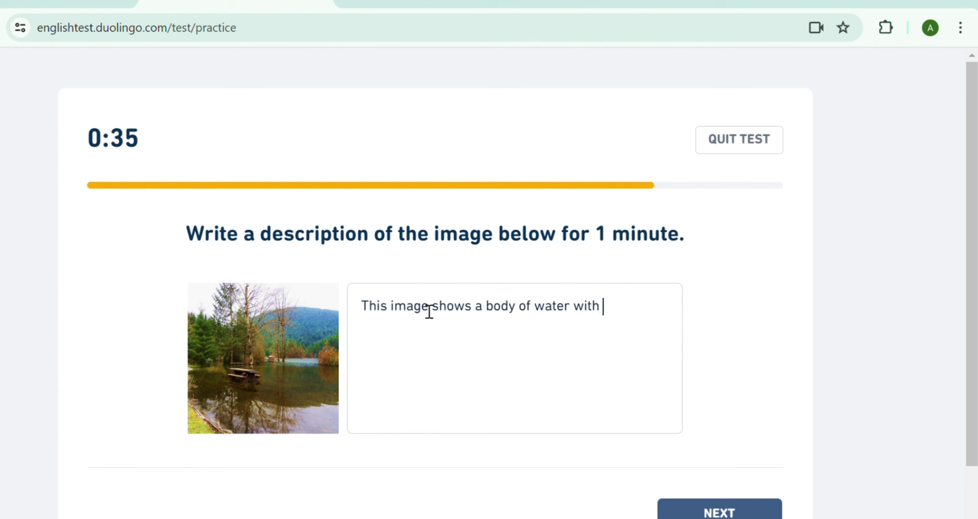
text(an ob)
text(l)
text(ect)
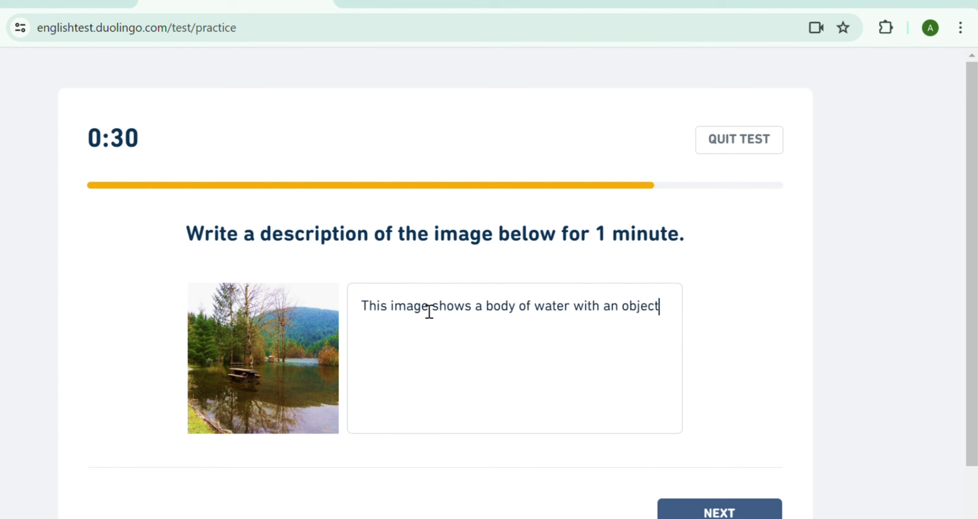
text( on it.)
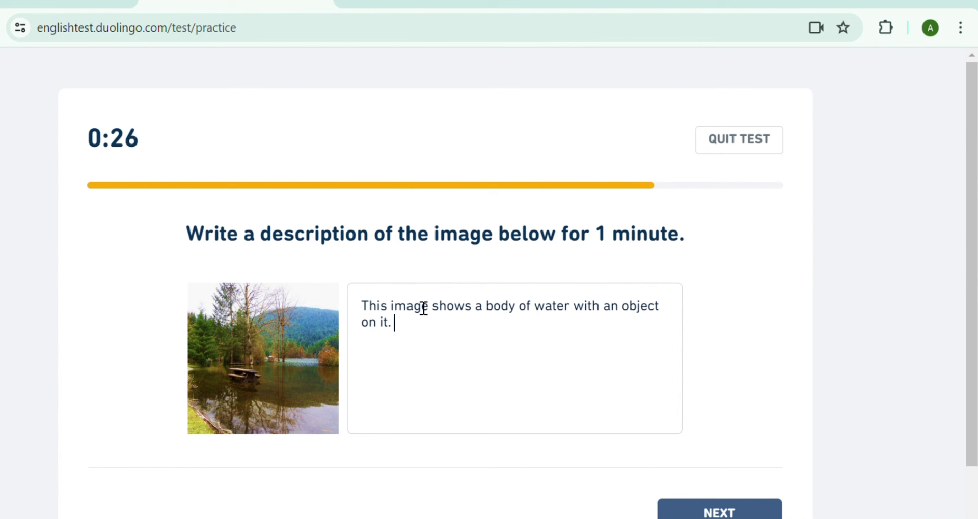
Continue the photo description with "the water is surroundes by green and brown trees"
text( the water i)
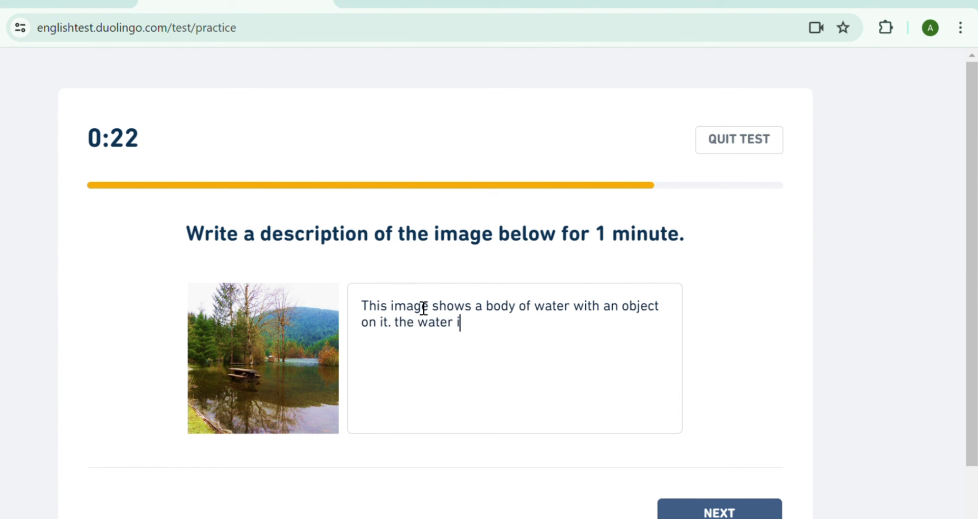
text(s surrou)
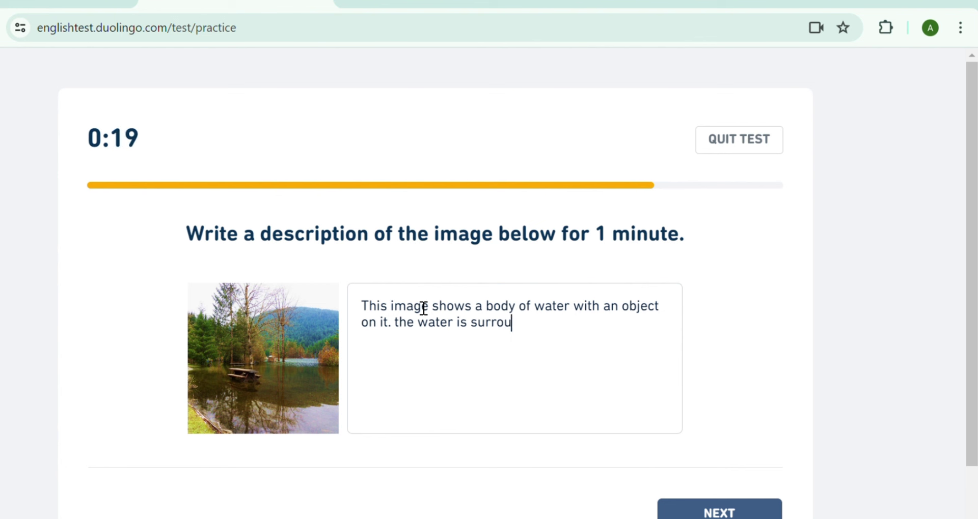
text(ndes by )
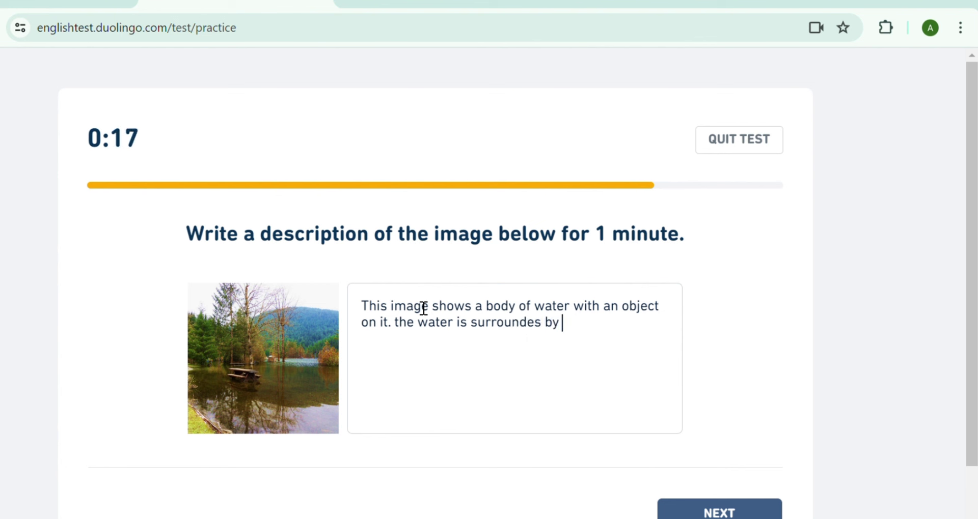
text(green and )
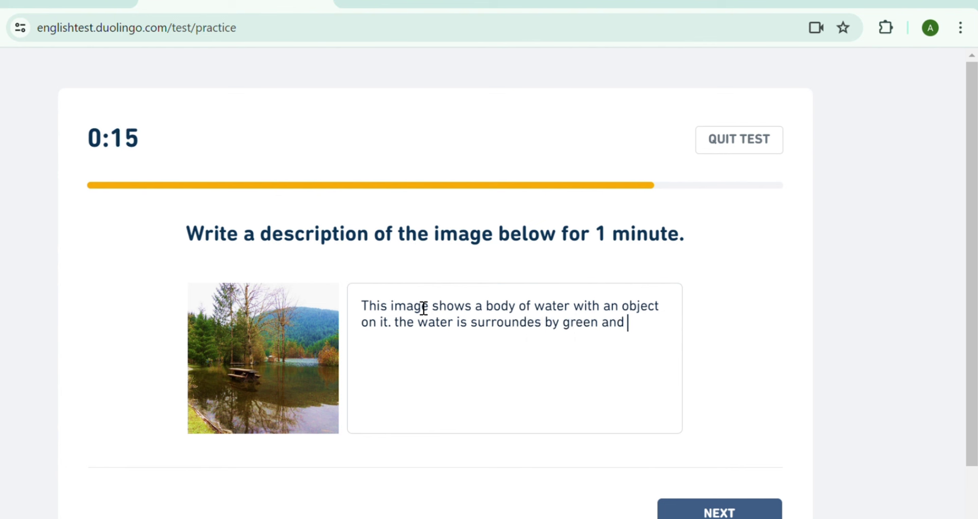
text(brown trees)
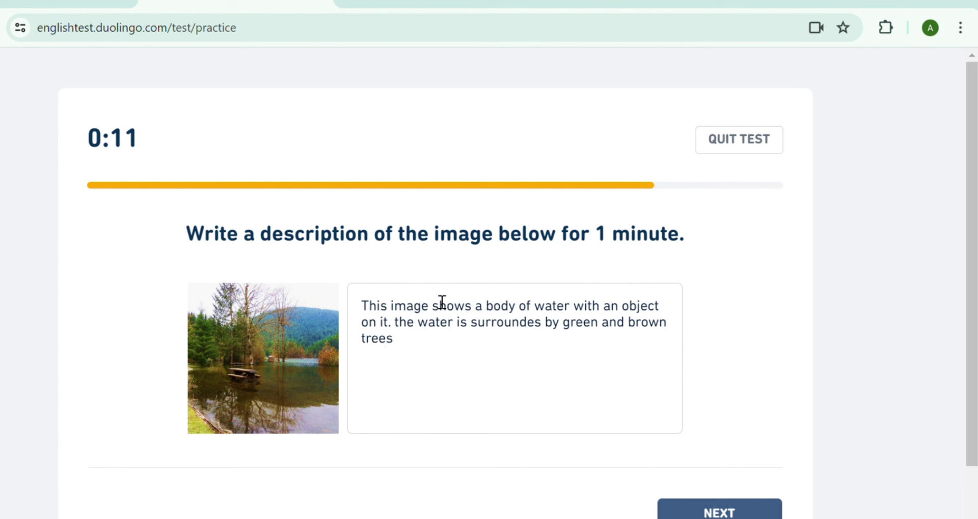
End the trees sentence with a period and add "there is a blue mountain behind" to the photo description
text(. the)
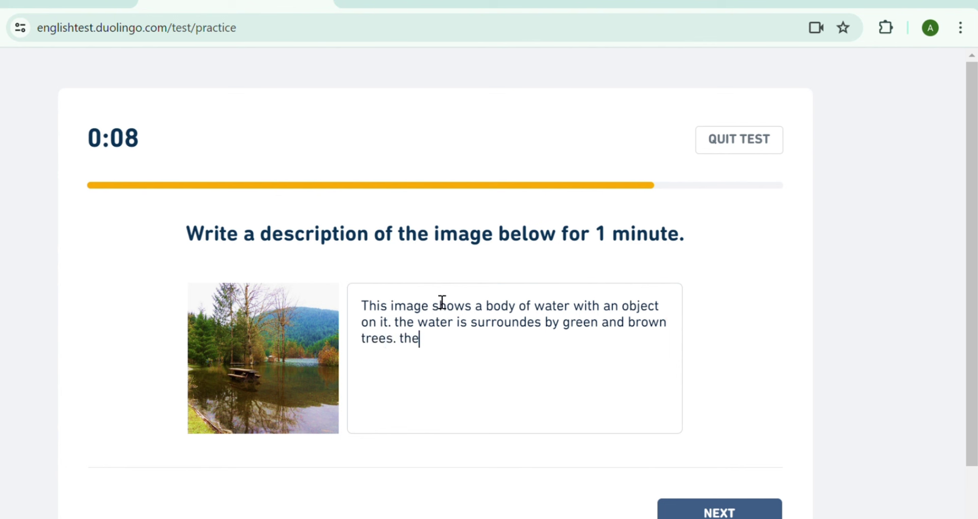
text(re is a blue)
text(m)
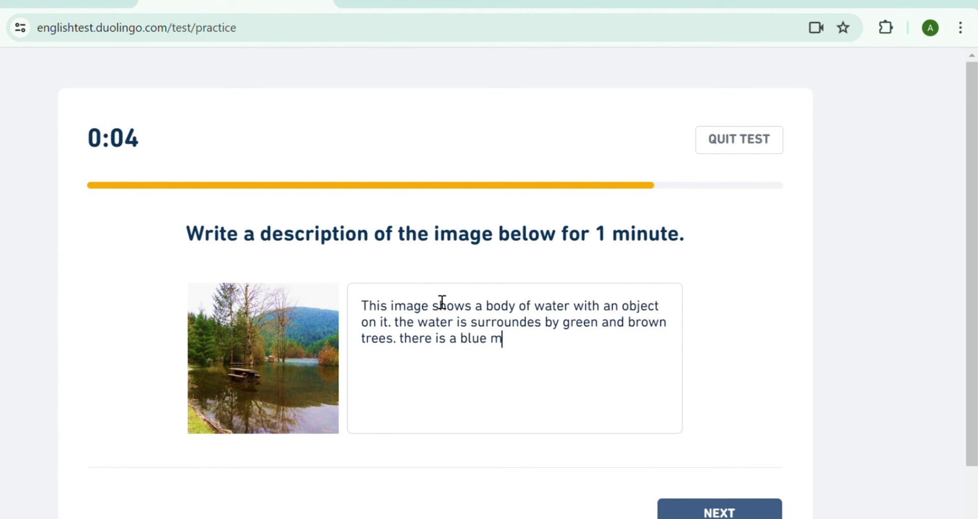
text(ountain behind)
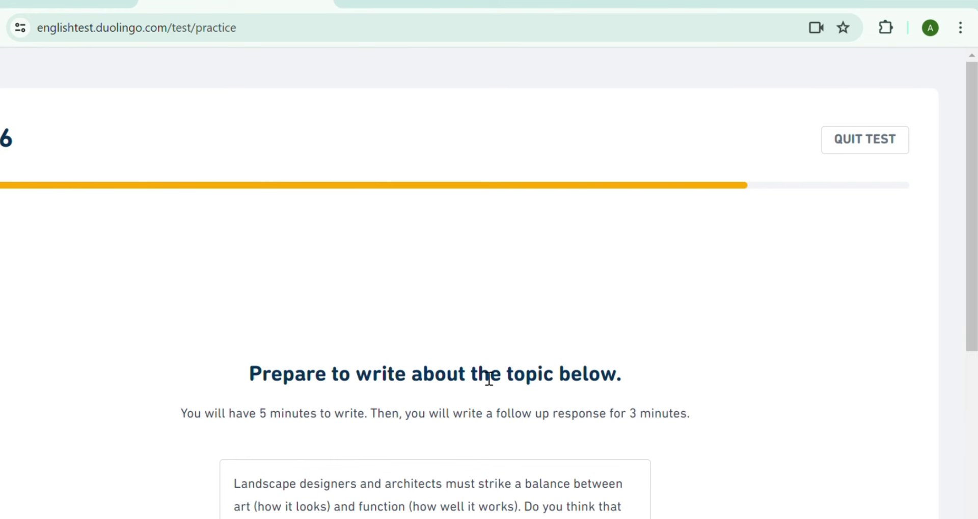
Read the full writing topic about balancing art and function in landscape design and architecture
scroll(490, 379, down, 3)
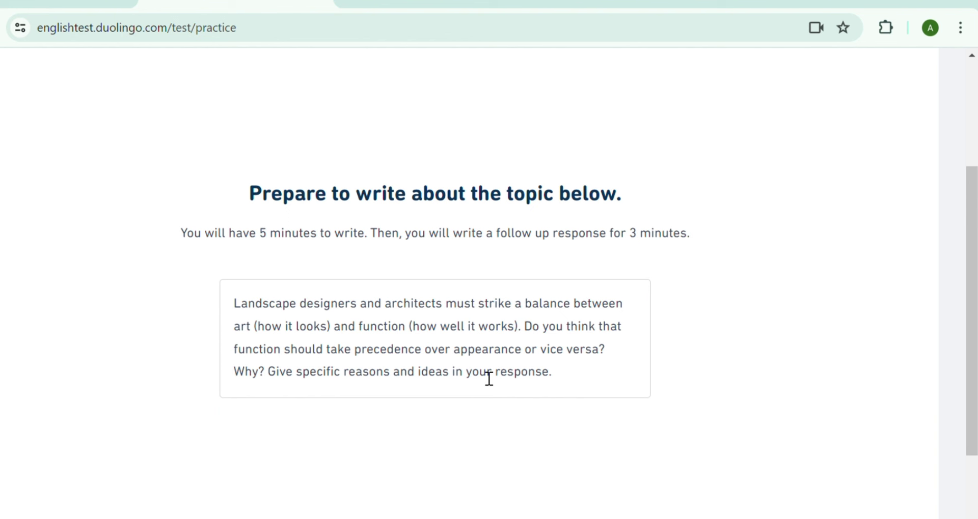